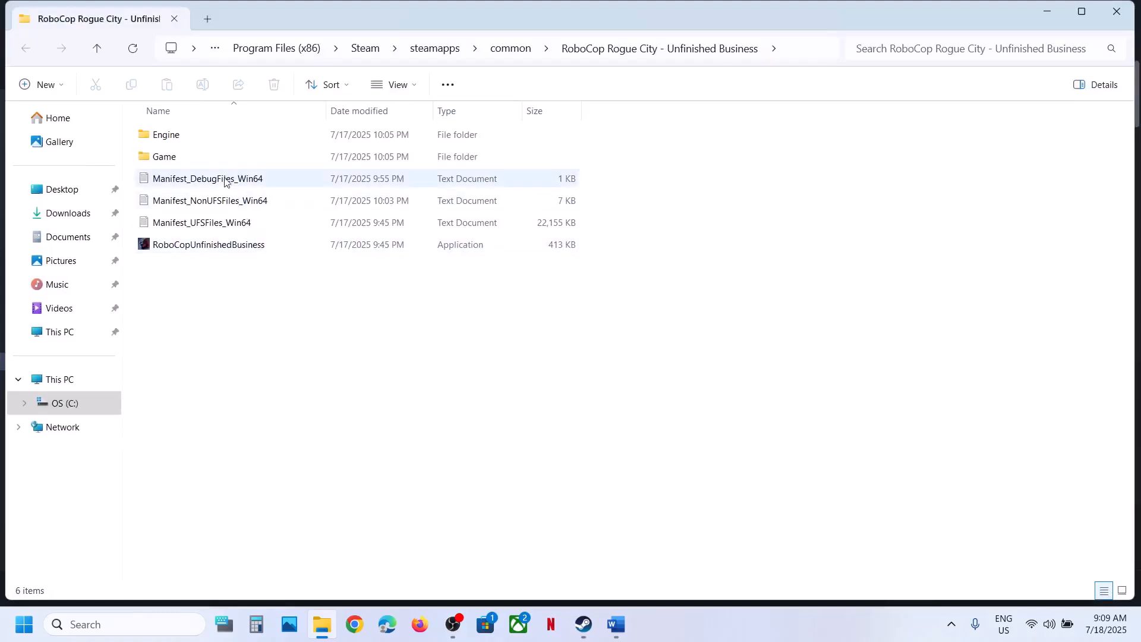
Navigate from the game's installation folder to Engine\Plugins\Runtime\Nvidia\StreamlineCore\Binaries\ThirdParty\Win64
double_click(176, 140)
left_click(176, 183)
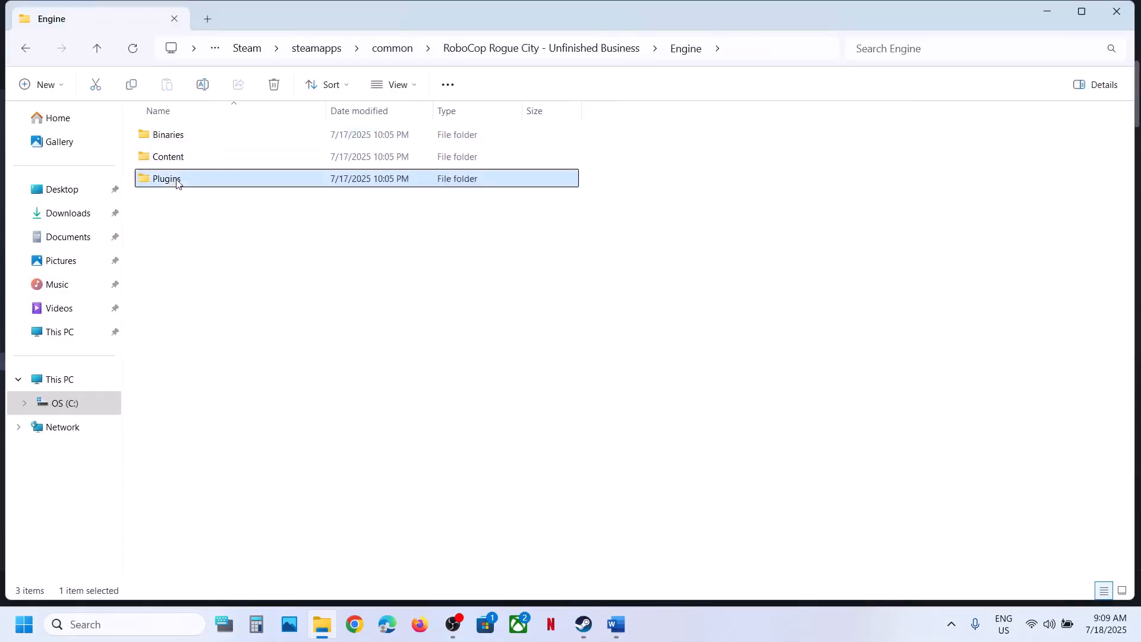
double_click(176, 180)
double_click(198, 161)
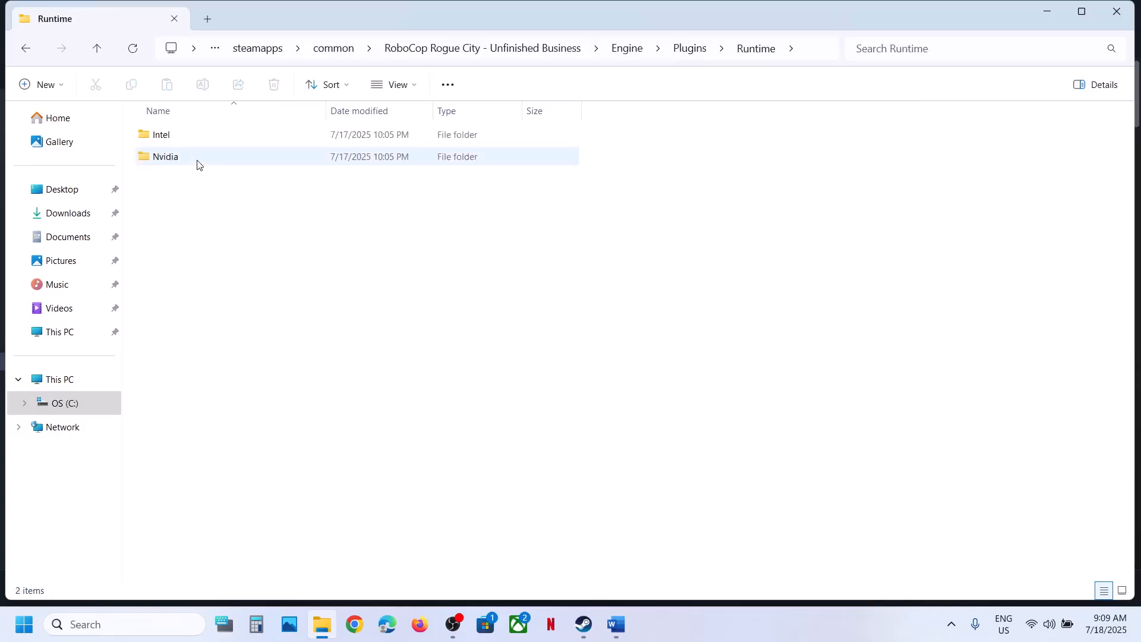
double_click(205, 158)
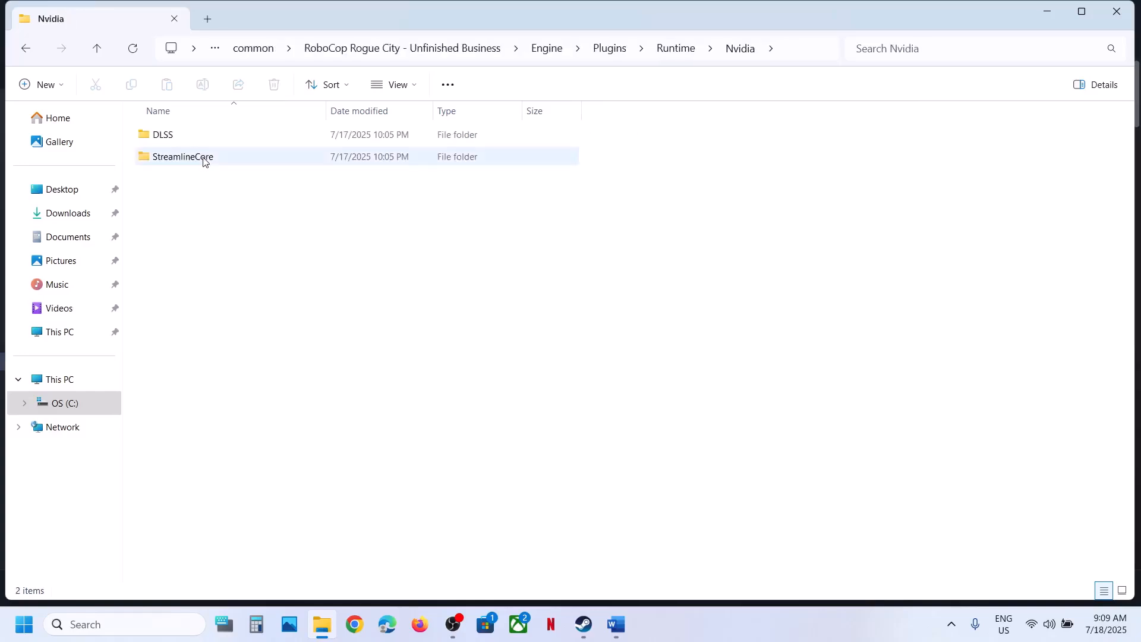
double_click(203, 160)
double_click(191, 138)
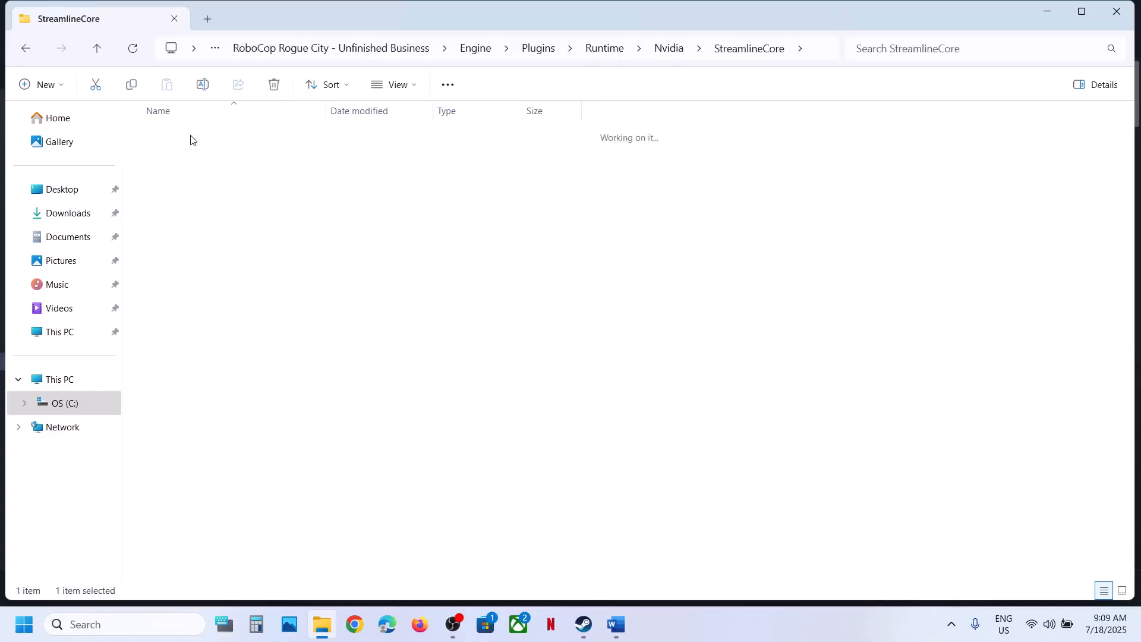
double_click(191, 138)
left_click(190, 138)
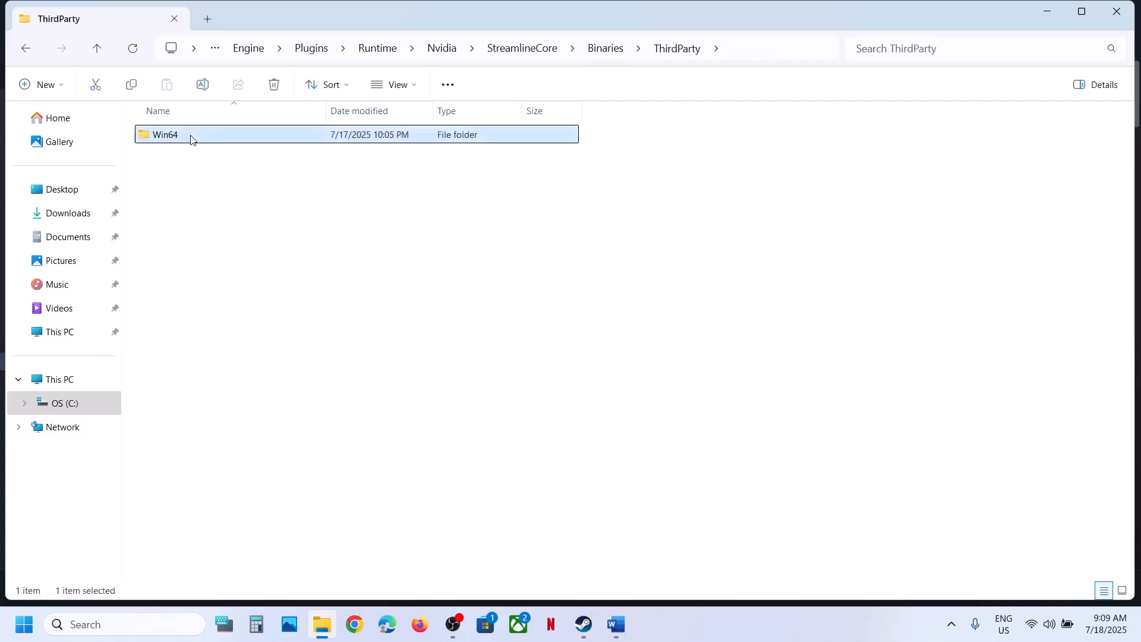
double_click(191, 137)
Copy sl.pcl.dll from the Win64 folder to the desktop as a backup and place it near the middle of the desktop
left_click(172, 271)
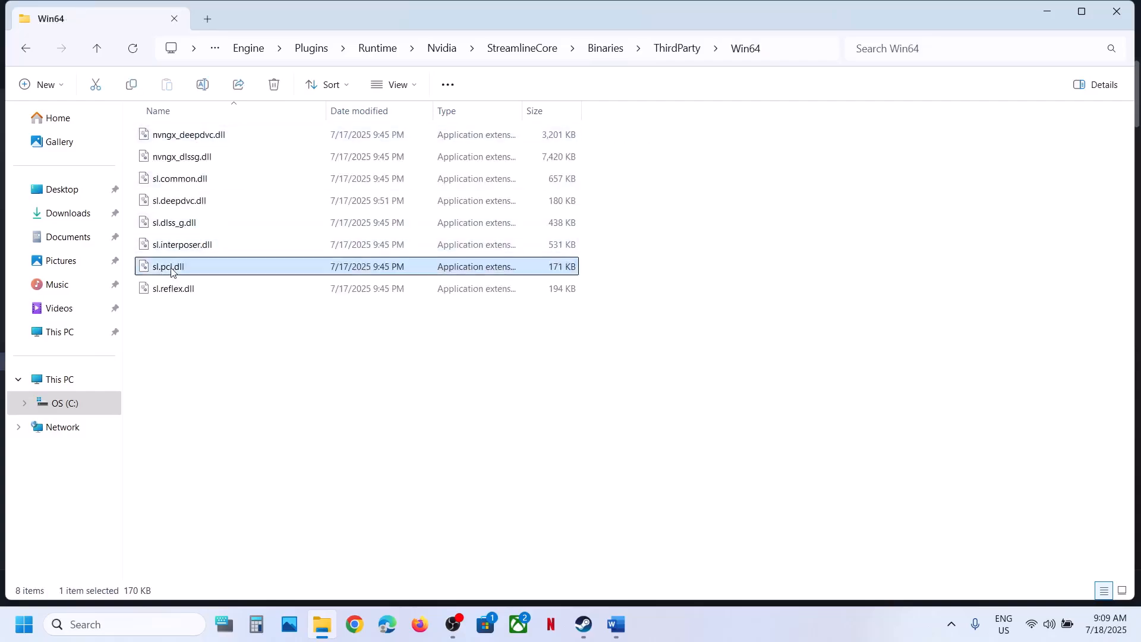
right_click(172, 271)
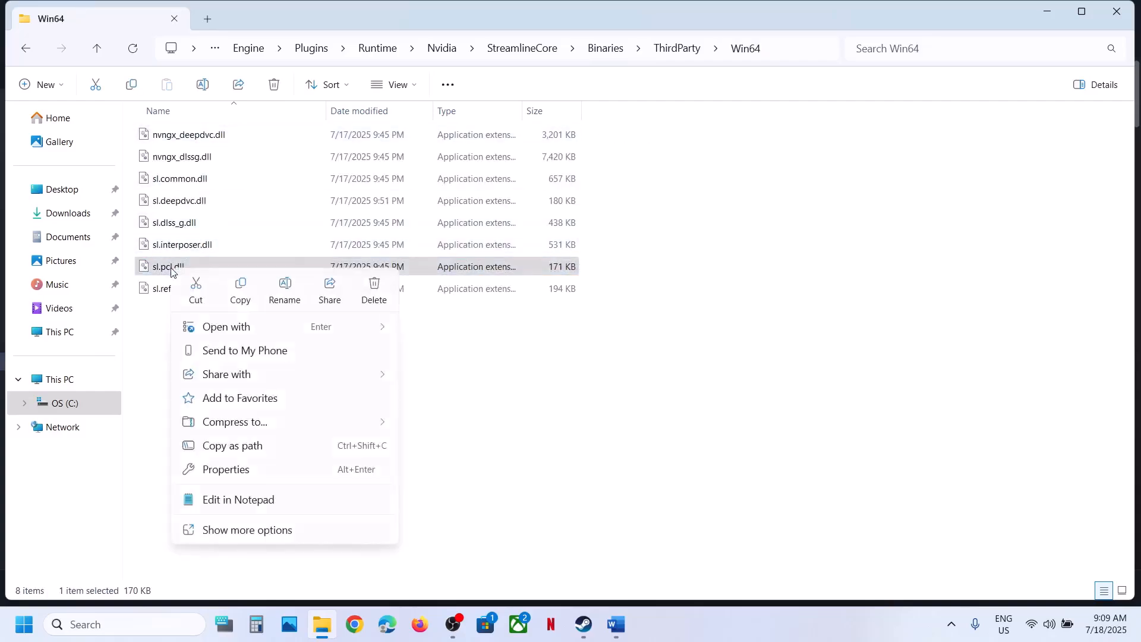
left_click(240, 291)
key("super+d")
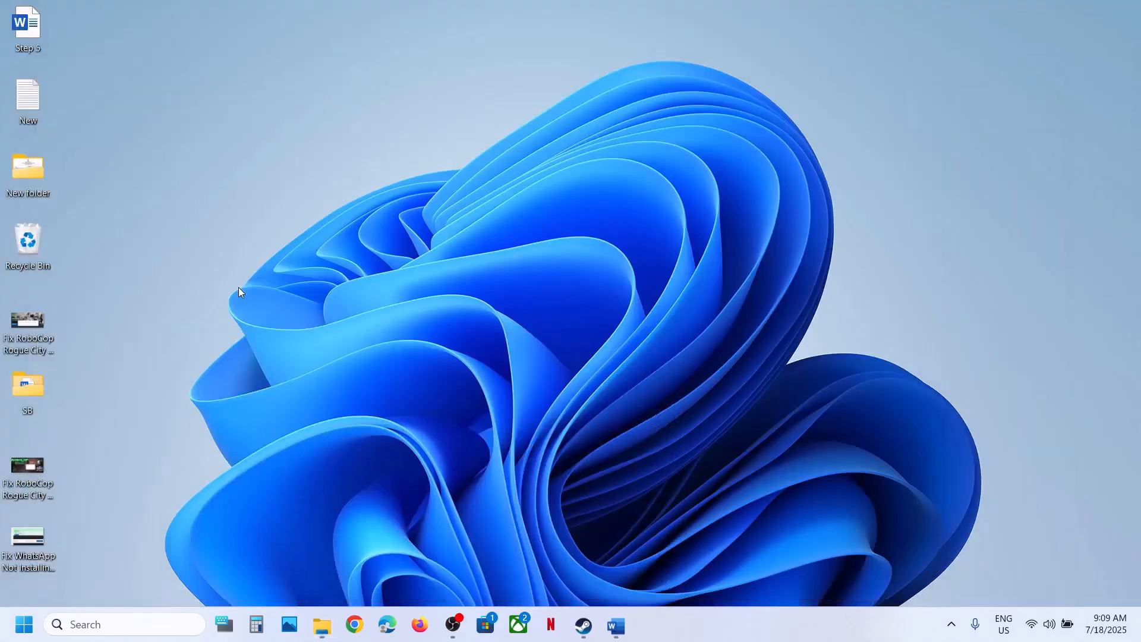
key("ctrl+v")
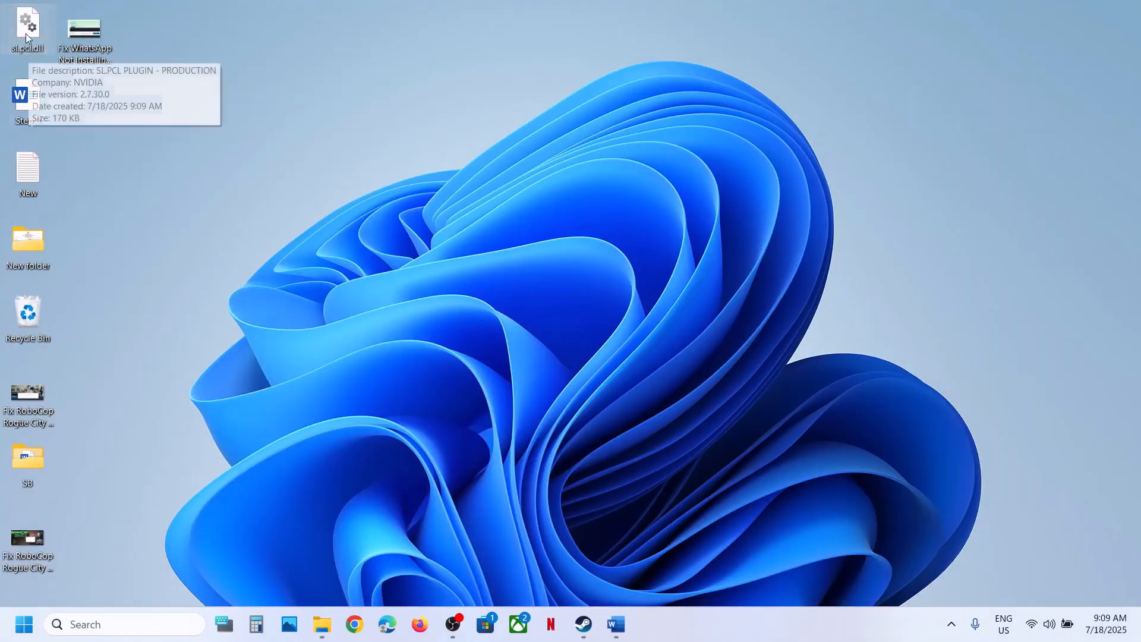
left_click_drag(26, 33, 60, 87)
left_click_drag(451, 237, 478, 241)
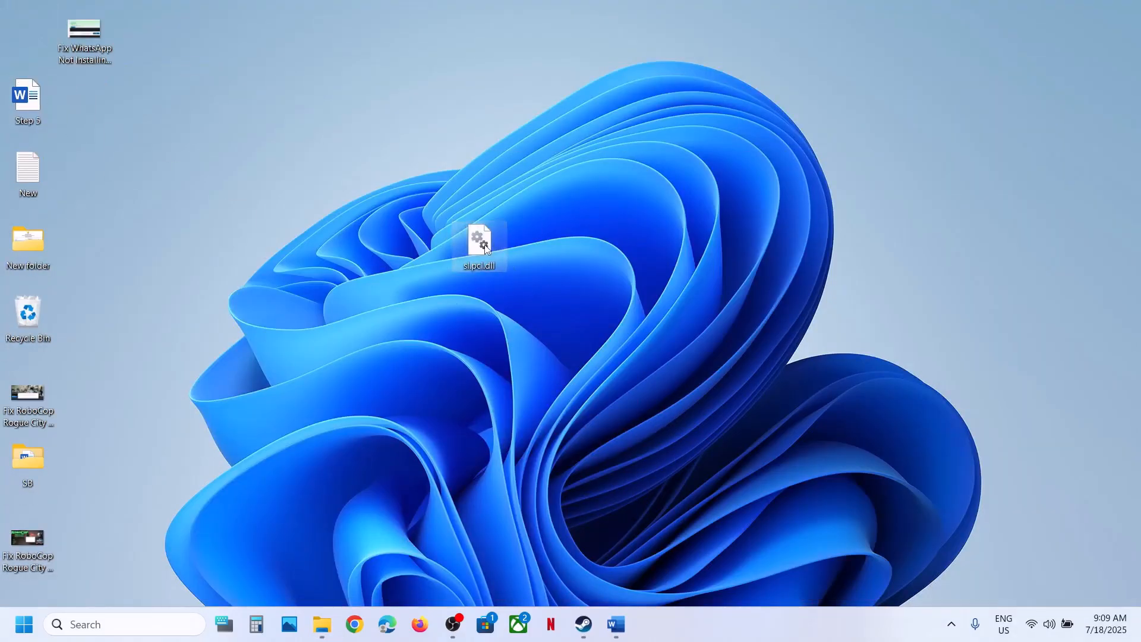
Rename the original sl.pcl.dll in the Win64 folder to sl.pcl.dll.old
left_click(321, 624)
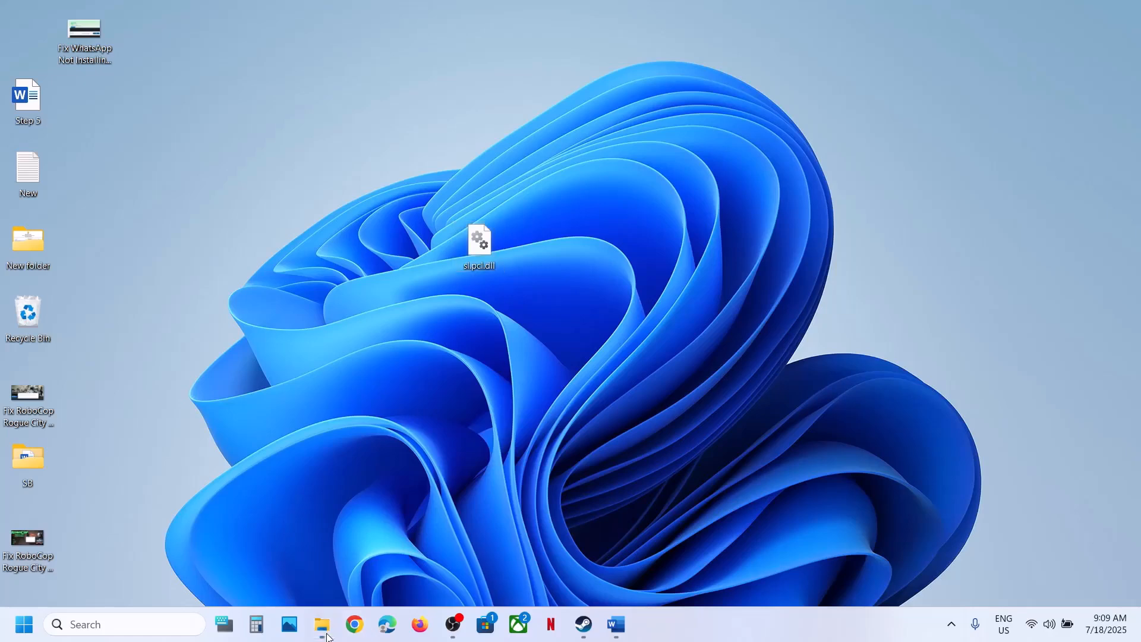
right_click(185, 273)
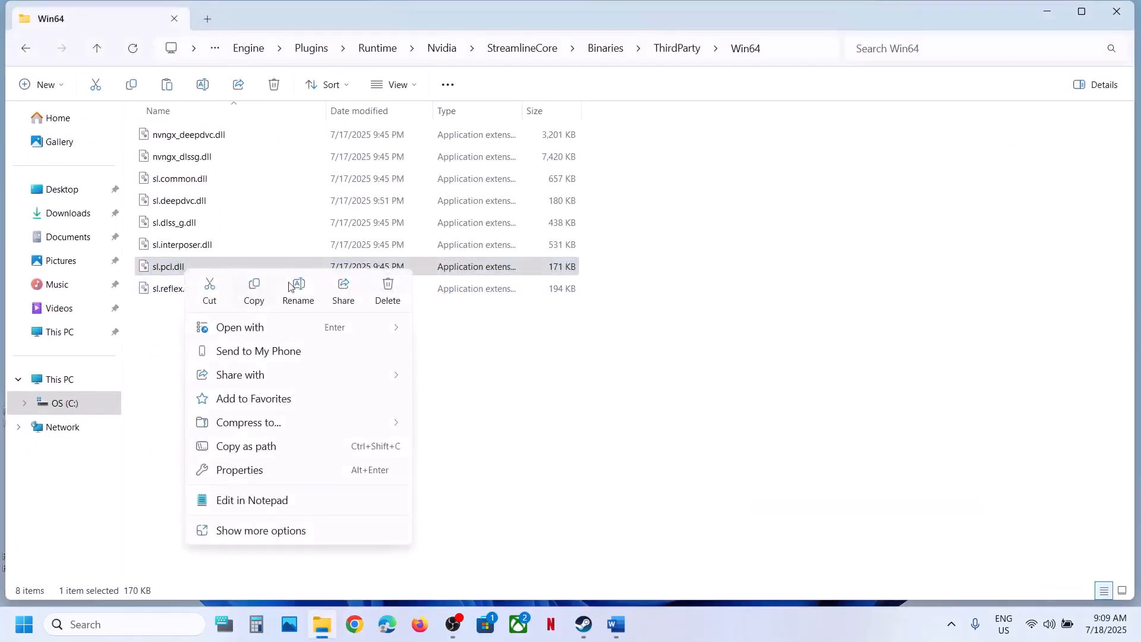
left_click(297, 288)
left_click(196, 268)
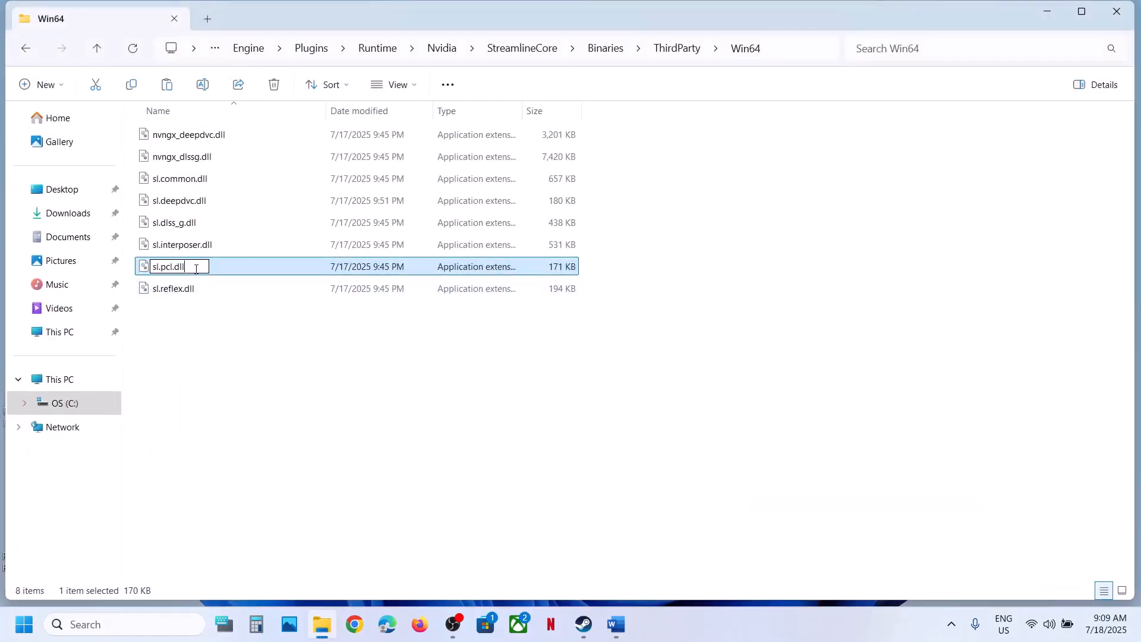
type(".old")
key("Return")
Switch to Steam and launch RoboCop: Rogue City - Unfinished Business
left_click(590, 636)
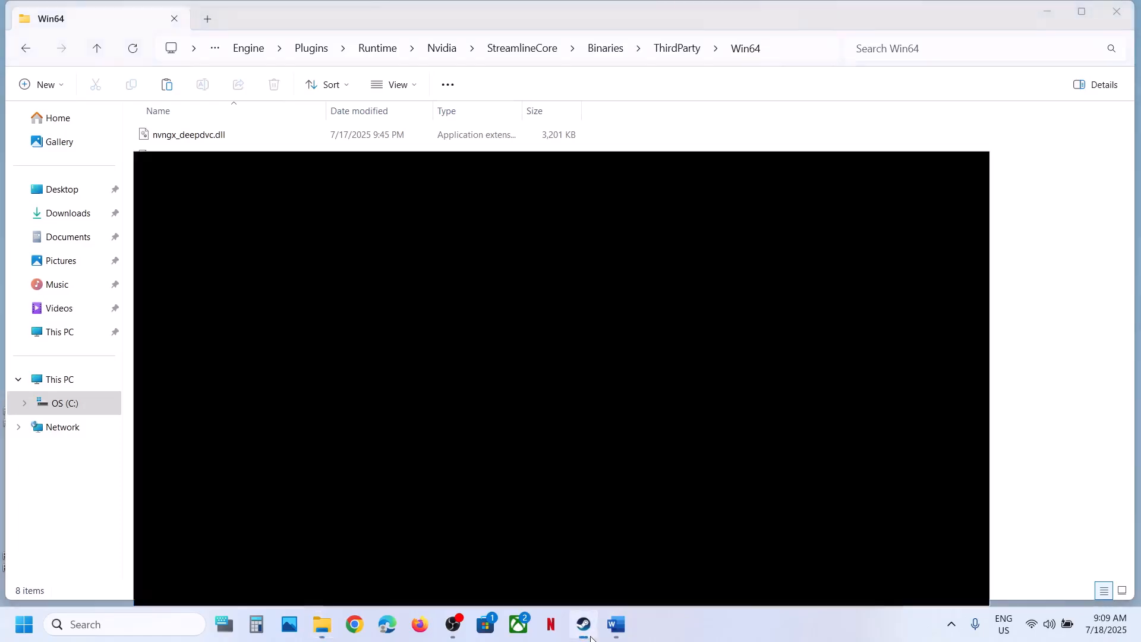
left_click(268, 321)
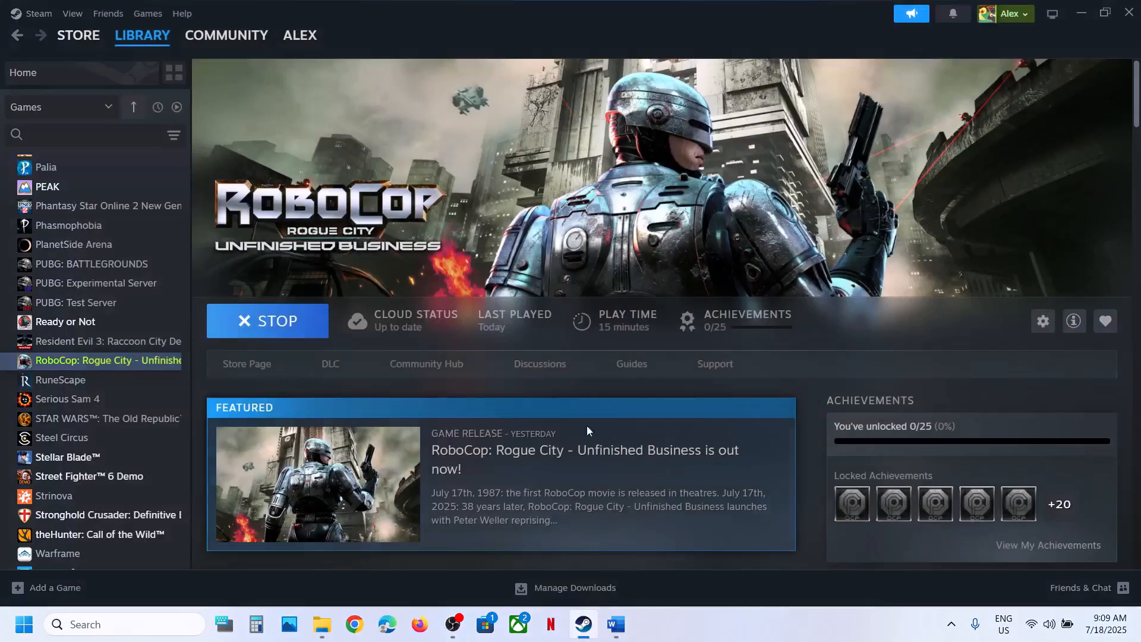
Review Step 2 of the Word instructions about renaming or deleting the config file and losing saved settings, and return to Steam
left_click(616, 618)
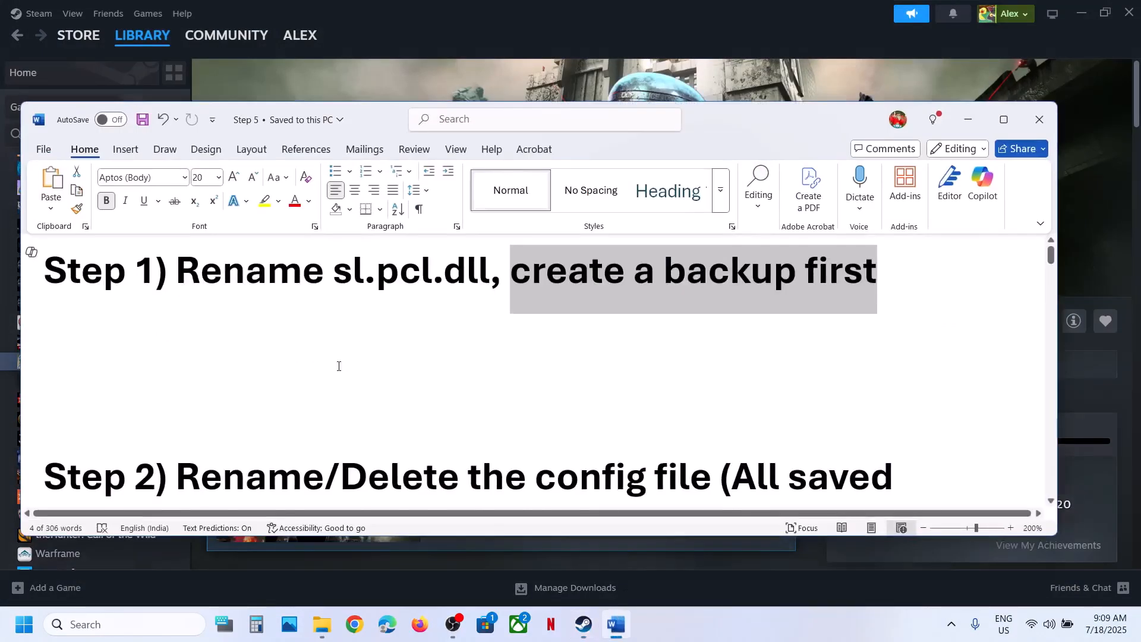
scroll(339, 366, "down", 3)
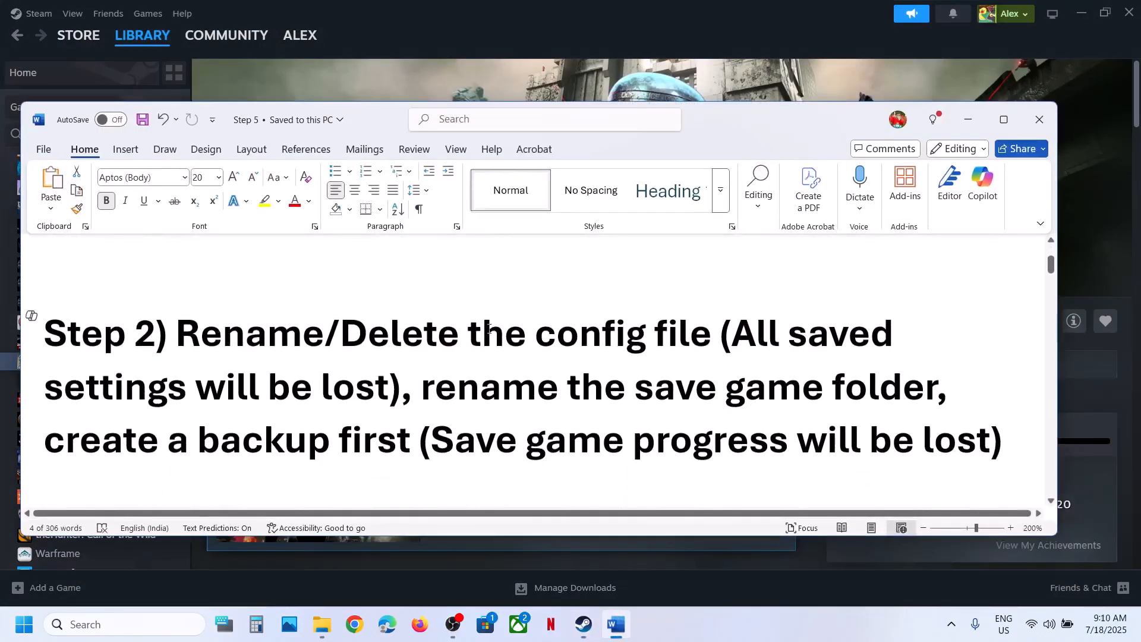
left_click_drag(177, 333, 719, 344)
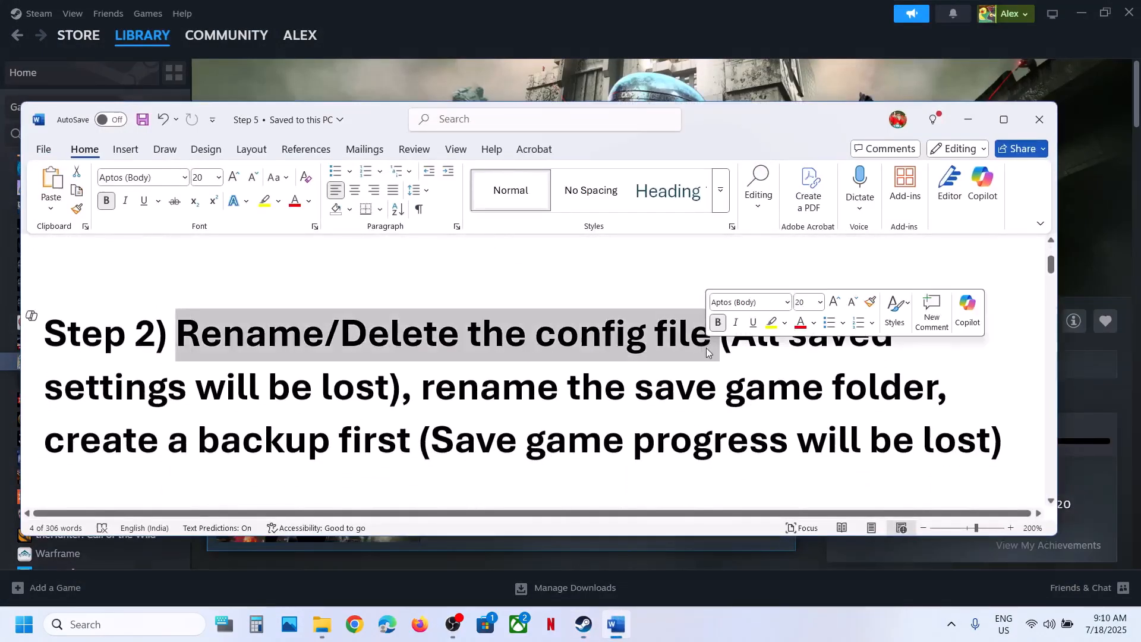
left_click(510, 77)
left_click(617, 627)
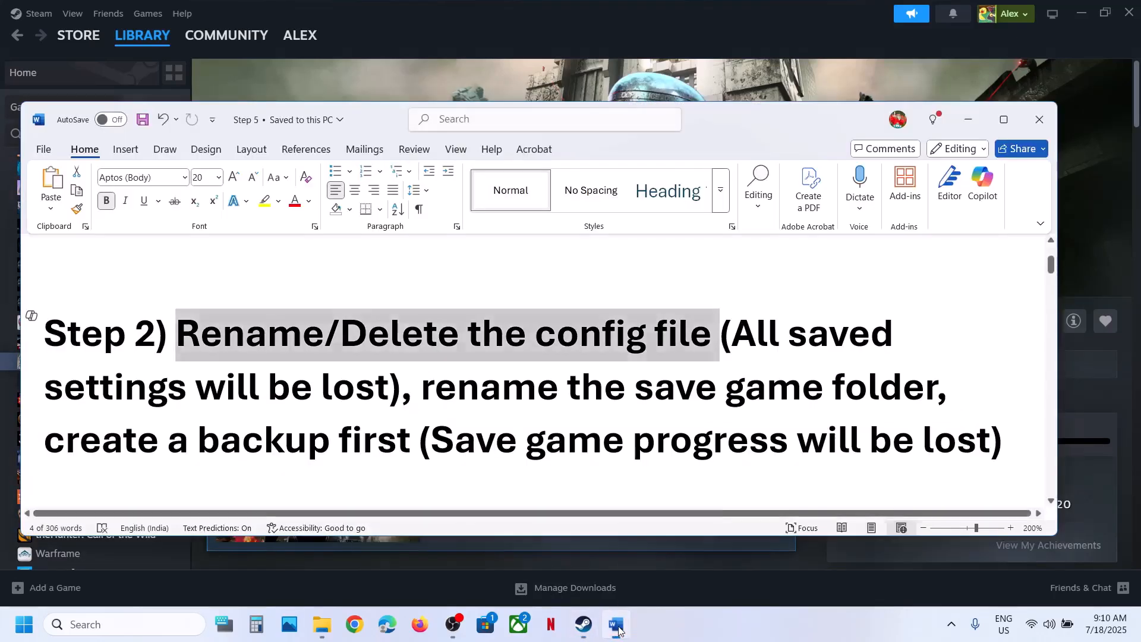
left_click_drag(734, 339, 417, 390)
left_click(537, 74)
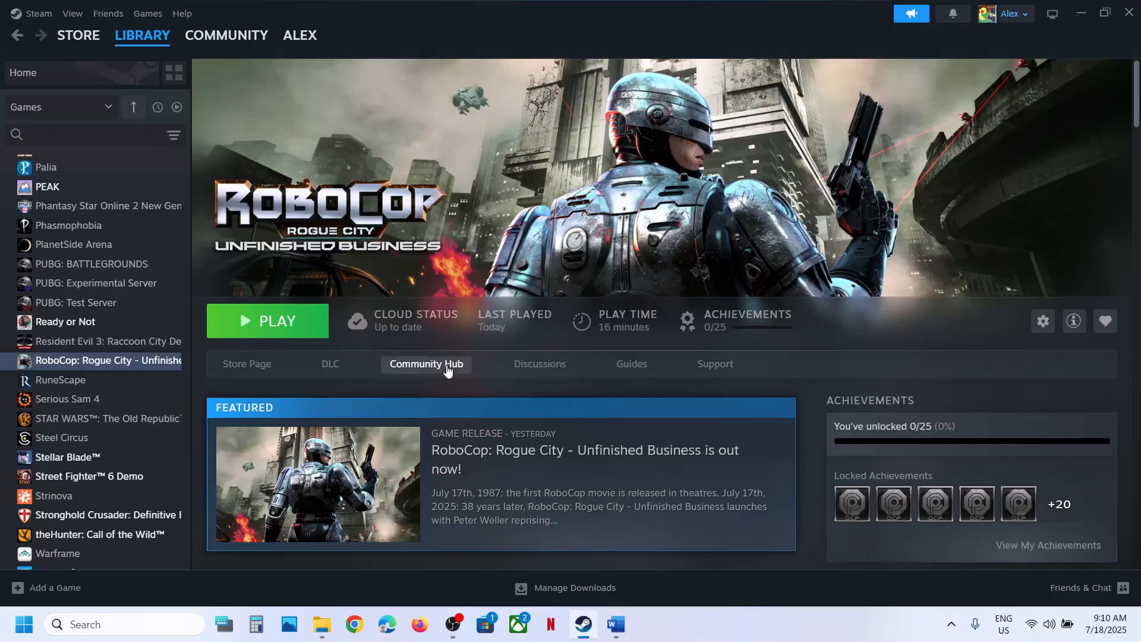
Open a new File Explorer window and navigate to the Test user folder under Users on drive C
right_click(322, 612)
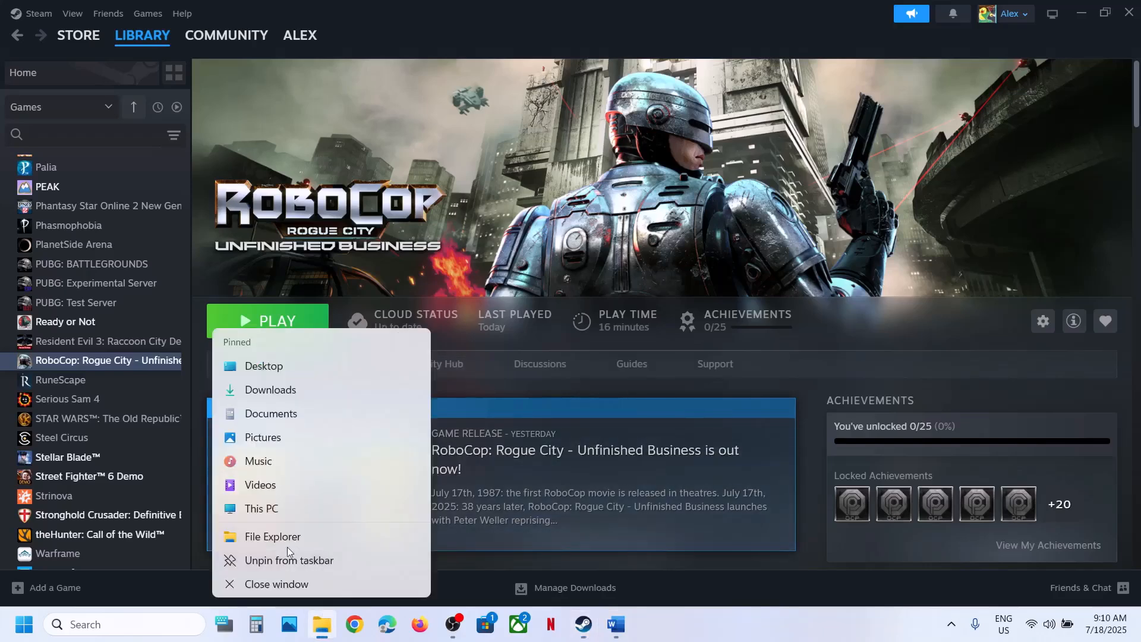
left_click(255, 538)
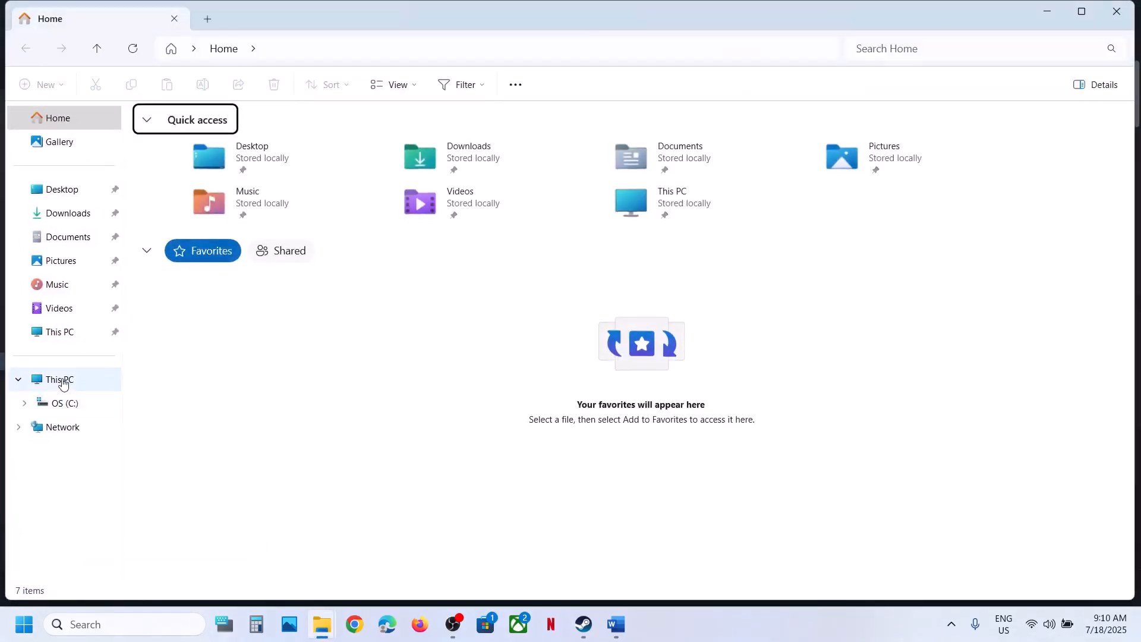
left_click(59, 379)
left_click(230, 140)
double_click(229, 140)
scroll(292, 285, "down", 3)
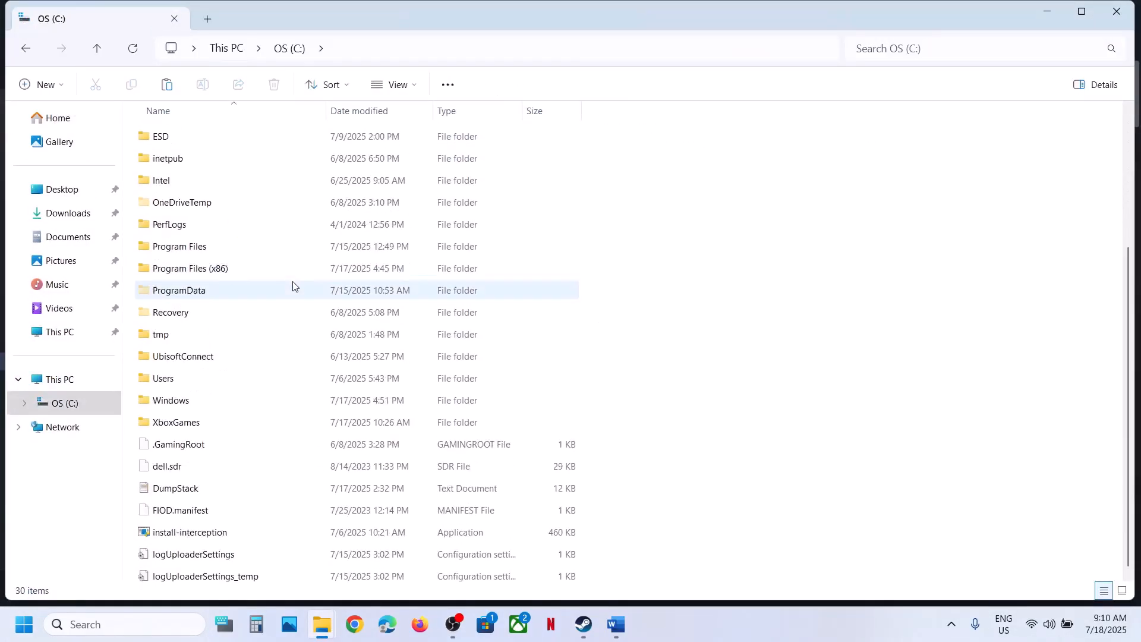
double_click(191, 384)
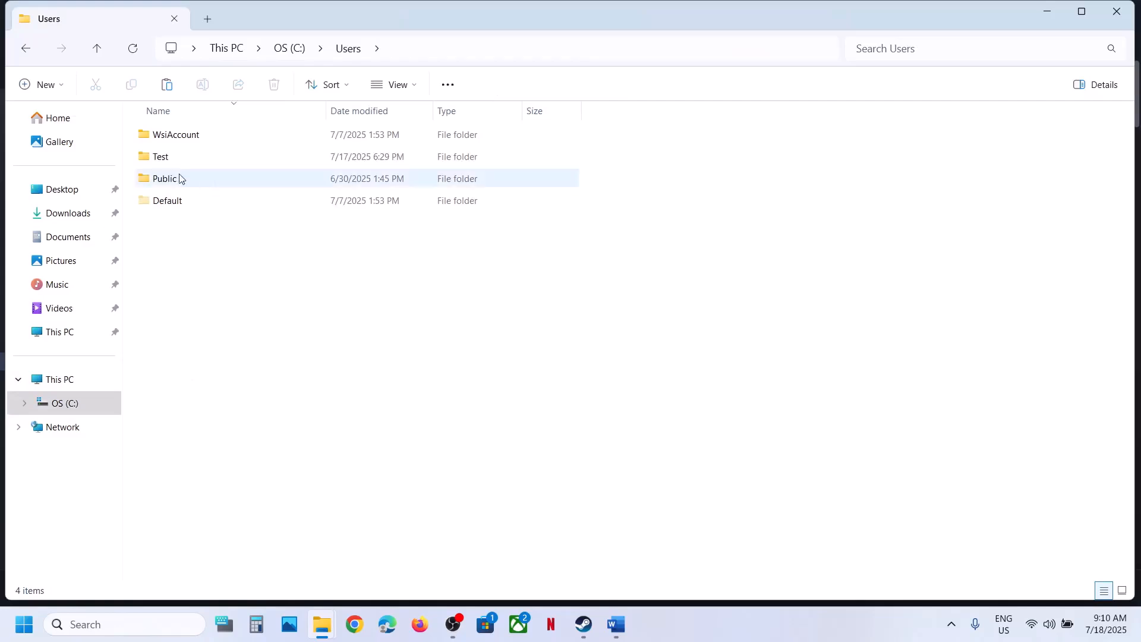
double_click(162, 158)
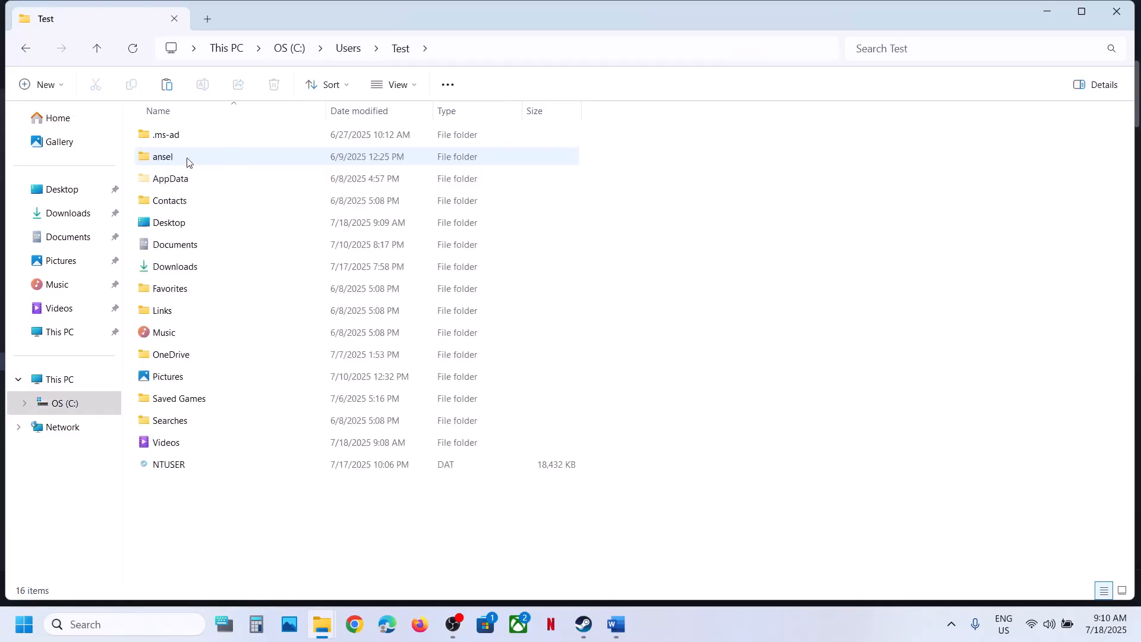
Check the Hidden items display option and open AppData\Local\RoboCopUnfinishedBusiness\Saved
left_click(195, 184)
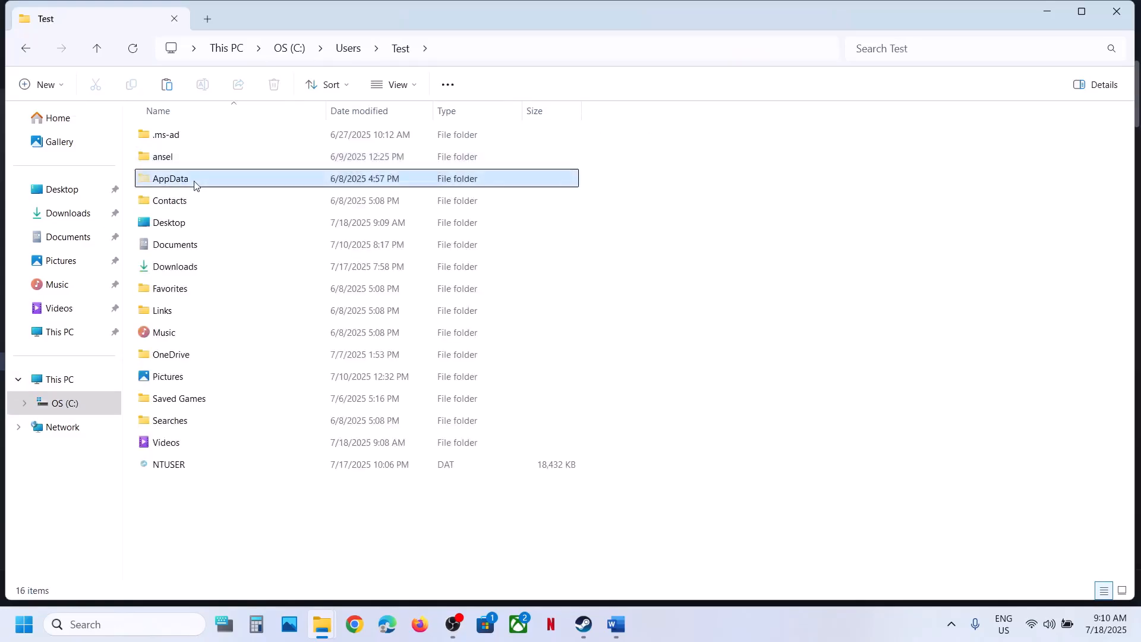
left_click(417, 87)
mouse_move(398, 362)
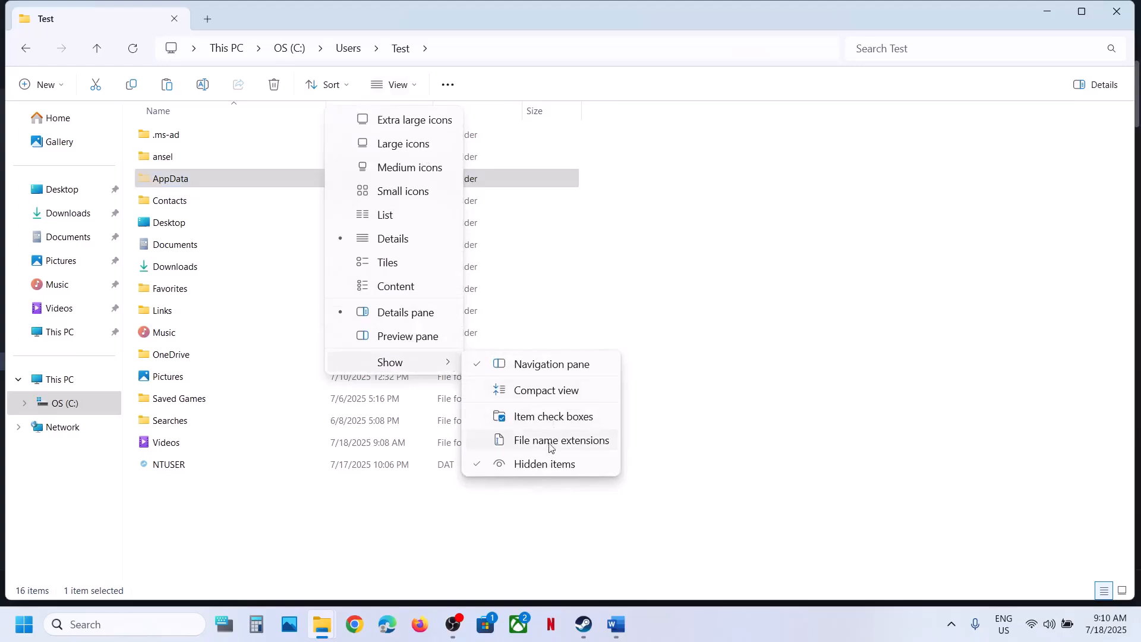
double_click(205, 183)
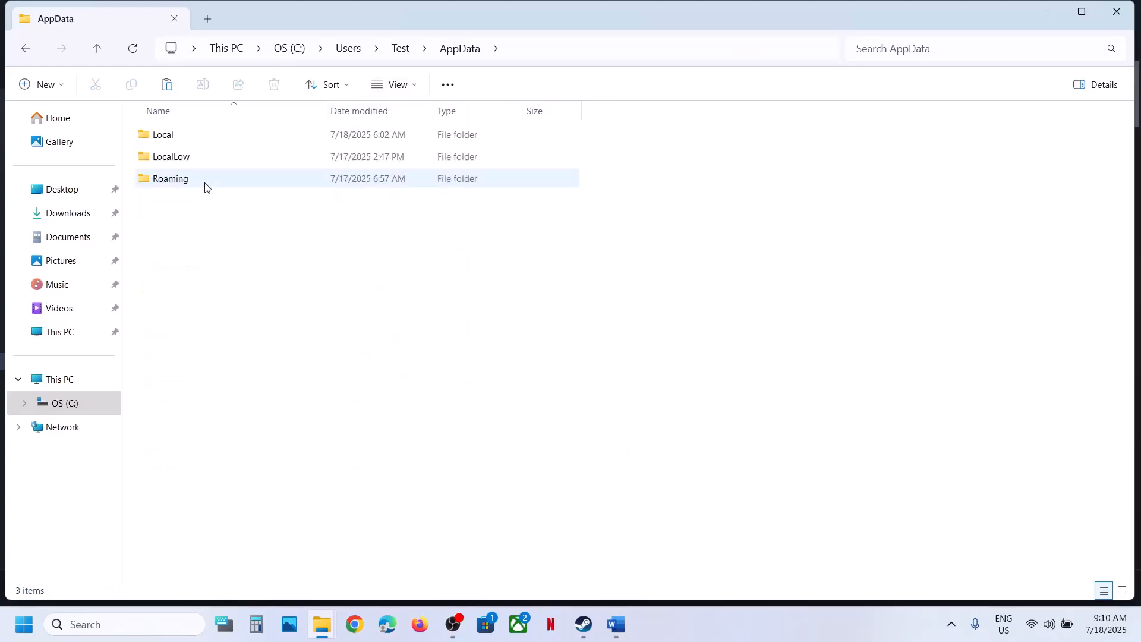
double_click(181, 140)
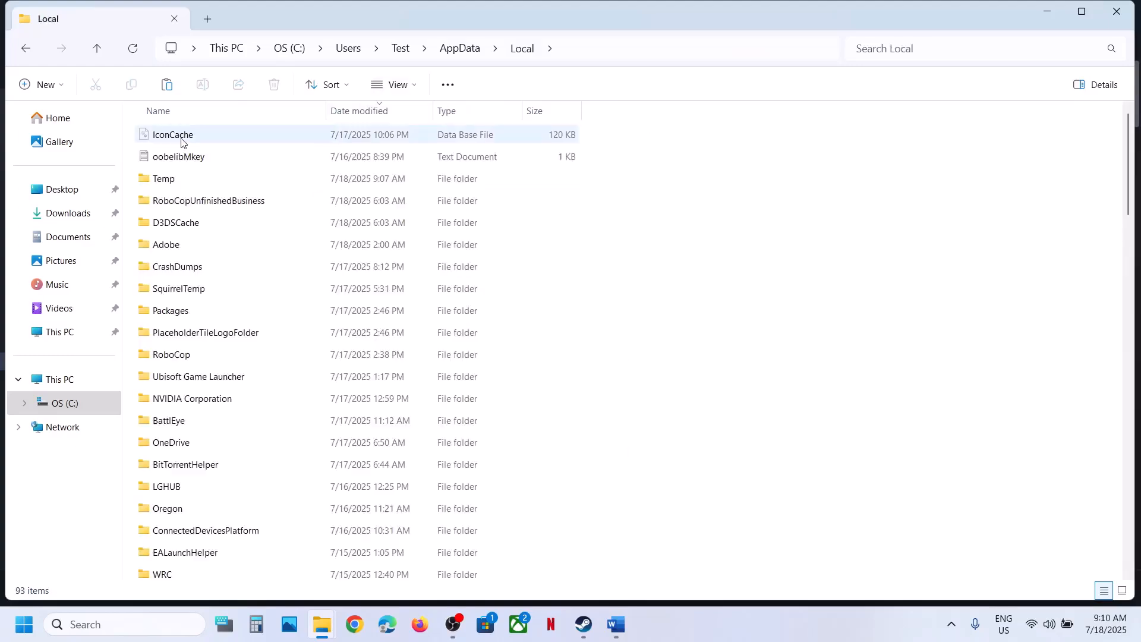
left_click(186, 205)
double_click(225, 205)
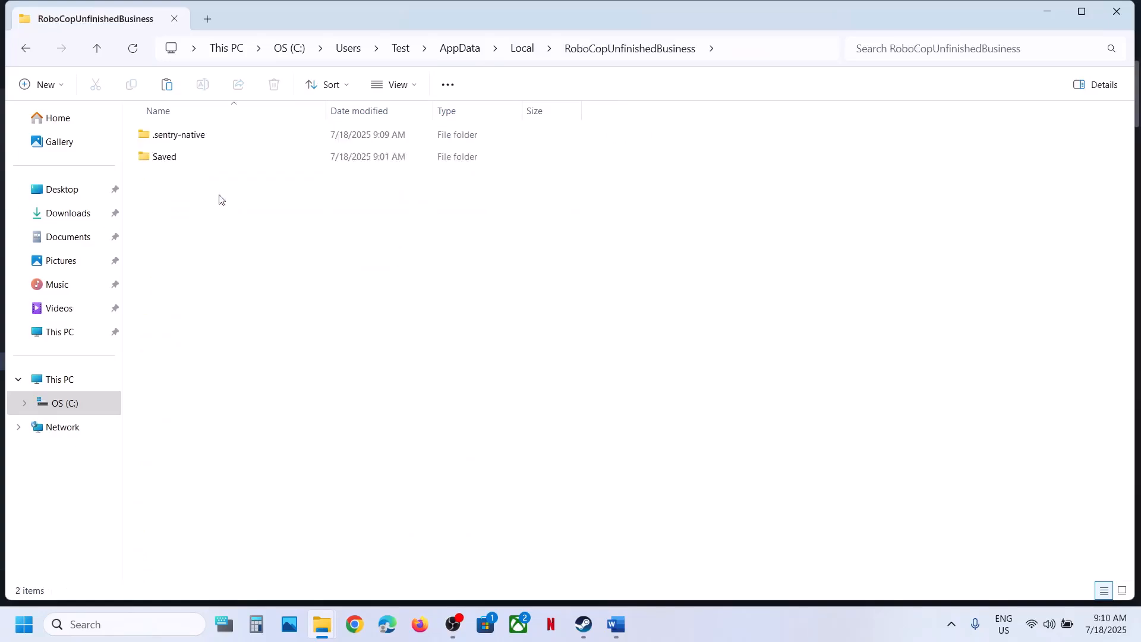
double_click(184, 164)
Copy the Config folder from Saved to the desktop as a backup and place it beside the sl.pcl.dll copy
left_click(179, 137)
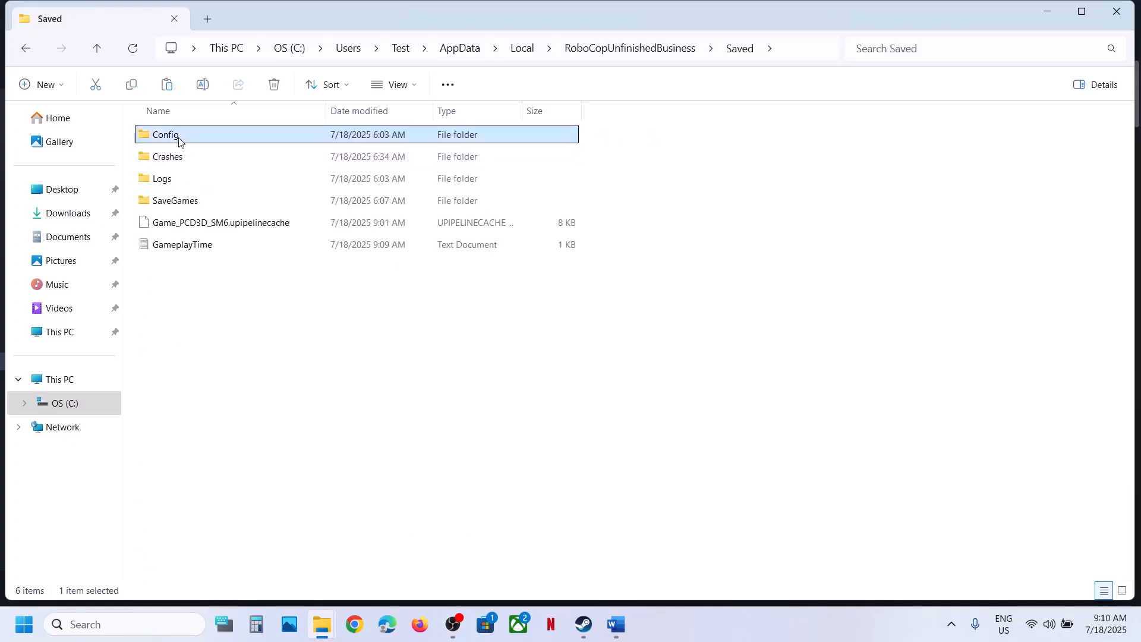
right_click(179, 140)
left_click(248, 159)
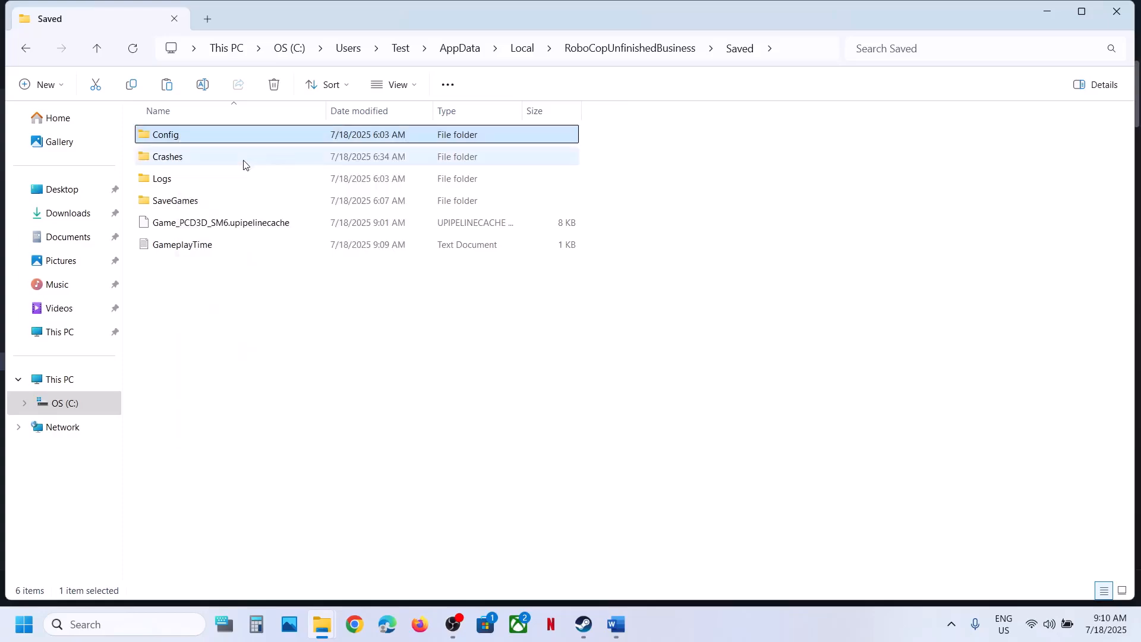
key("super+d")
key("ctrl+v")
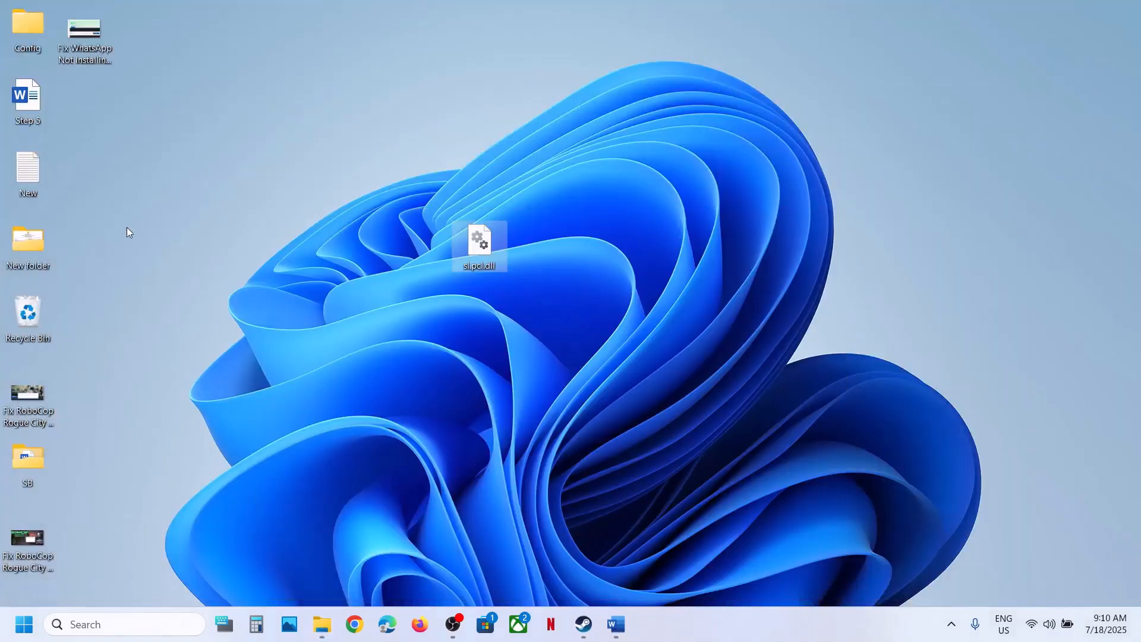
left_click_drag(27, 33, 533, 244)
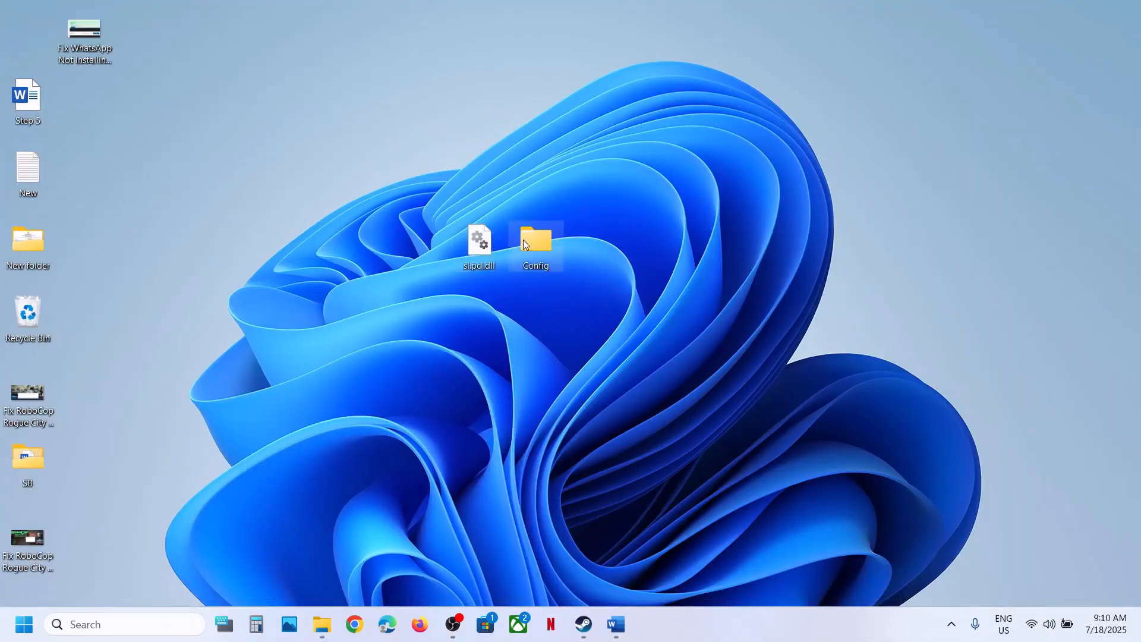
mouse_move(322, 624)
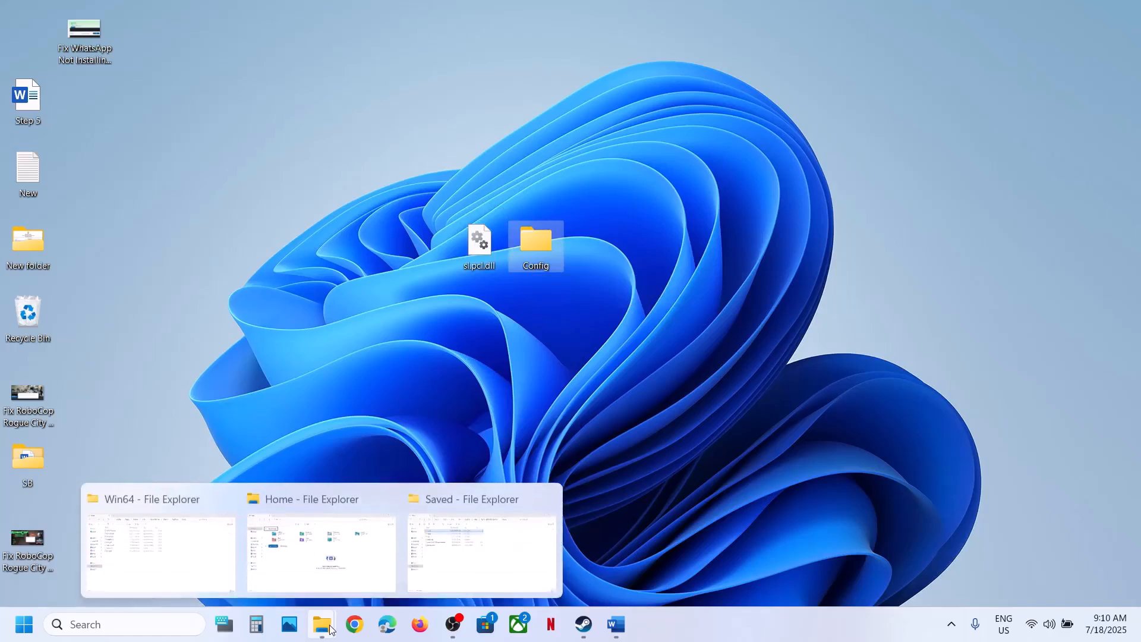
Rename the original Config folder inside RoboCopUnfinishedBusiness\Saved to Config.old
left_click(431, 541)
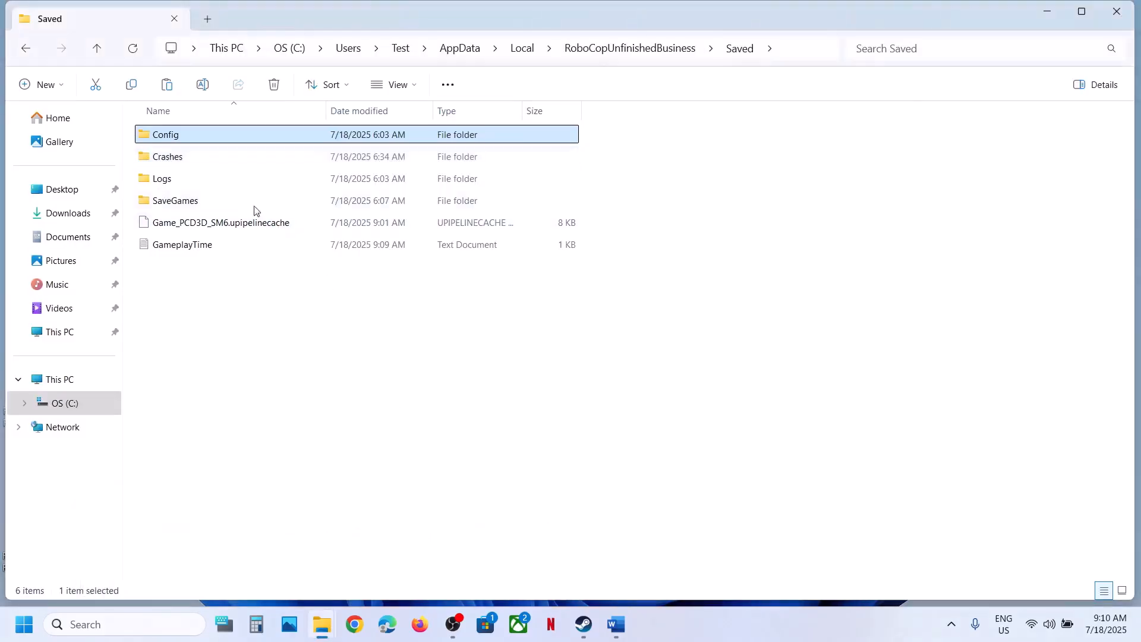
right_click(186, 140)
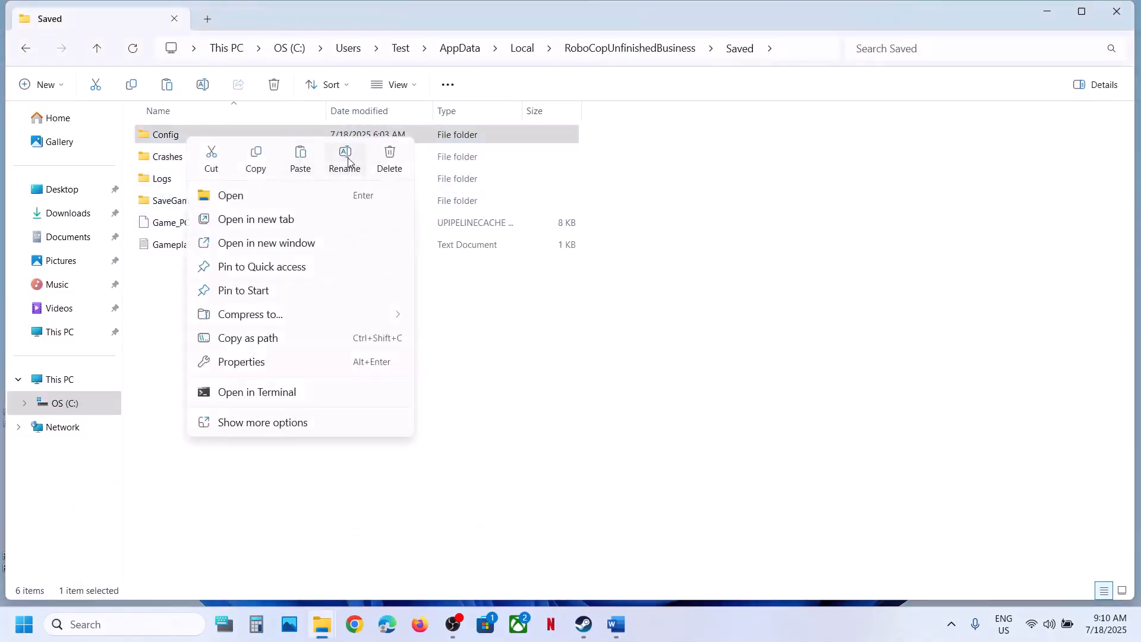
left_click(345, 161)
left_click(185, 132)
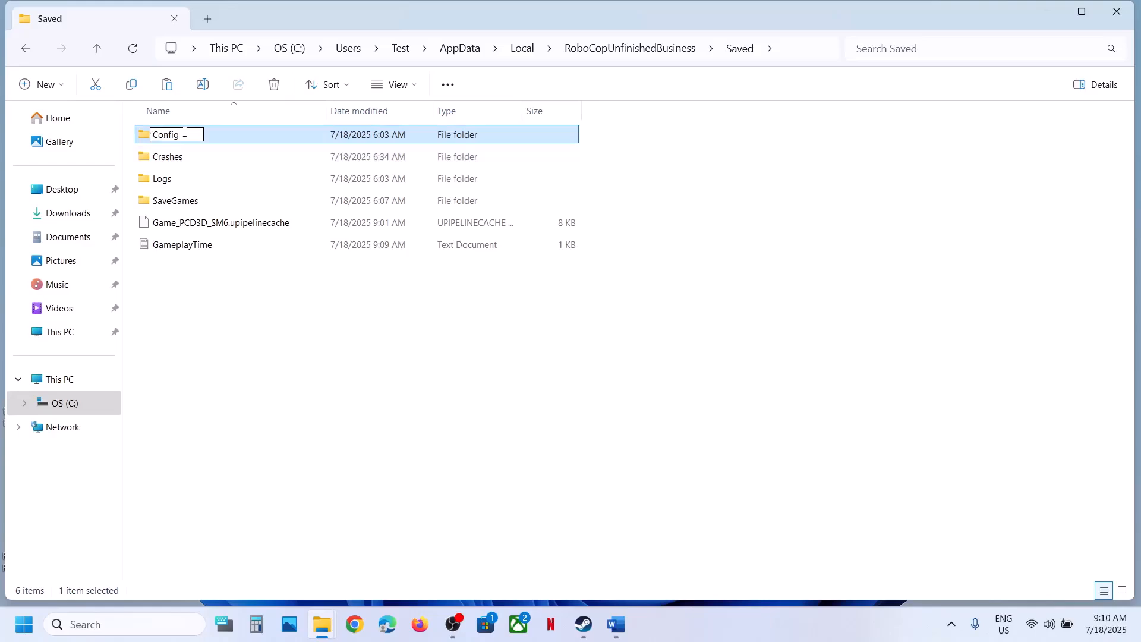
type(".old")
key("Return")
left_click(500, 437)
Review the Word instructions in Step 2 about renaming the save game folder and losing game progress, and return to Steam
left_click(587, 622)
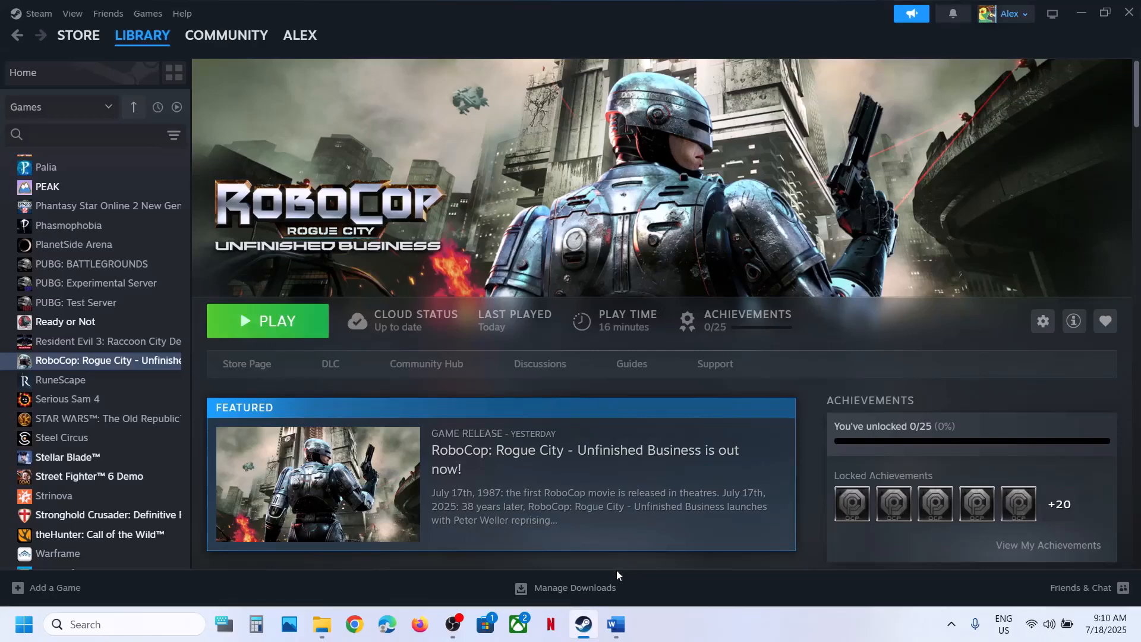
left_click(616, 624)
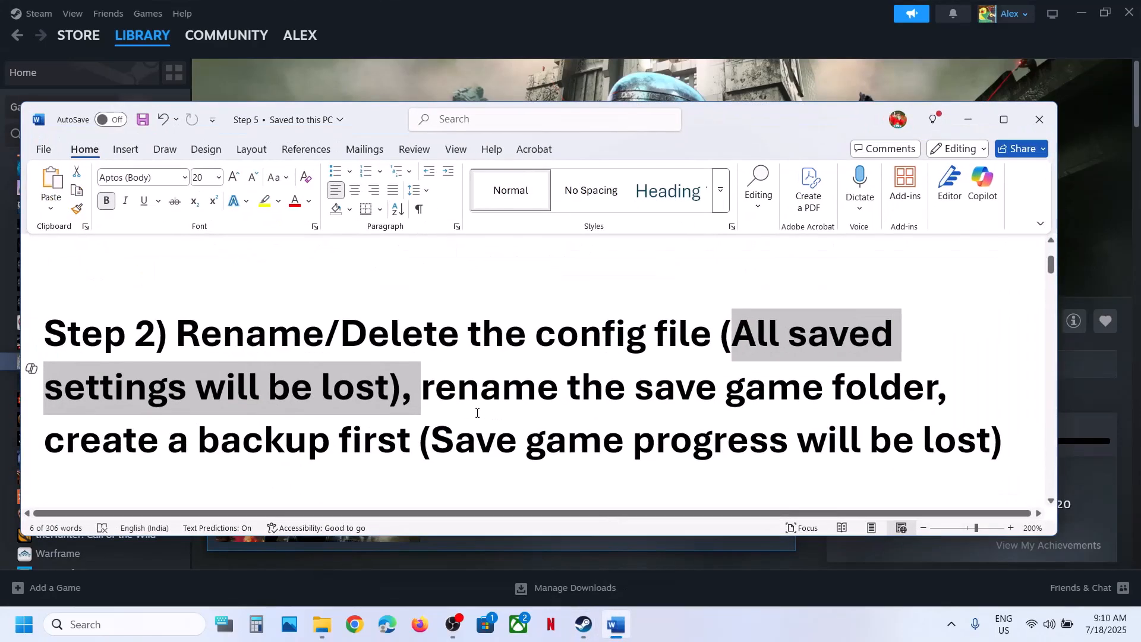
left_click_drag(451, 394, 926, 392)
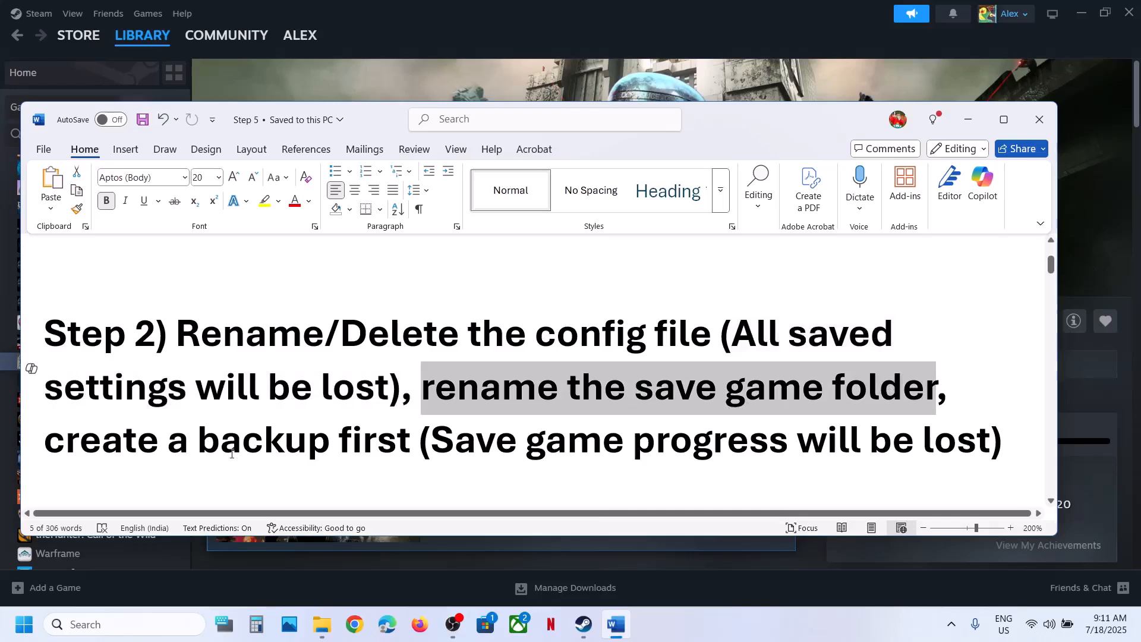
left_click_drag(432, 443, 963, 454)
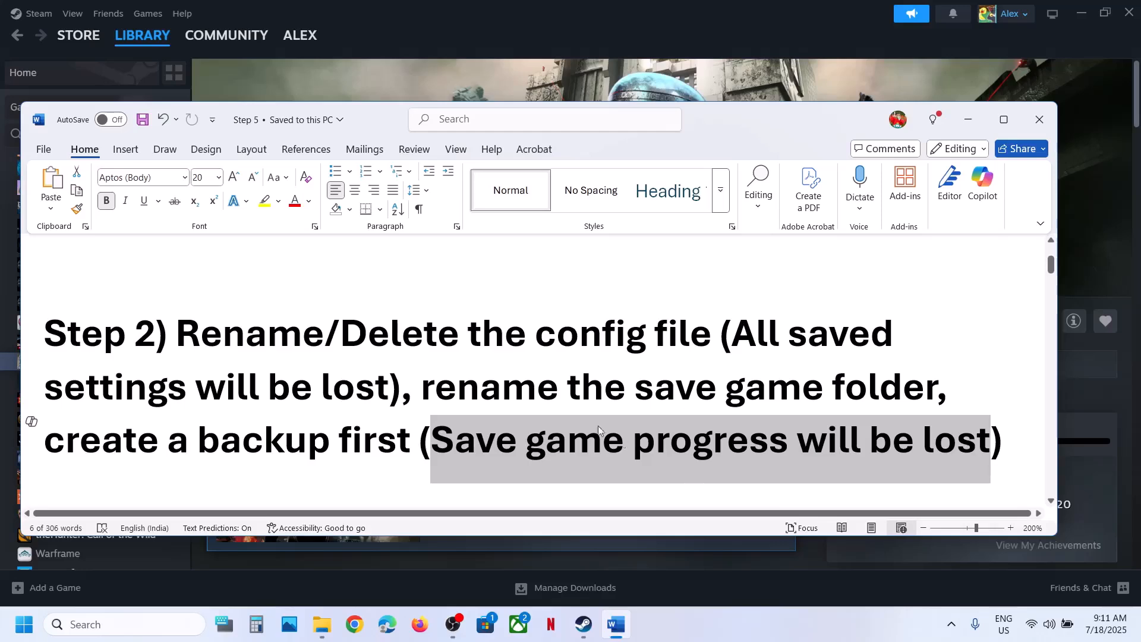
left_click(500, 80)
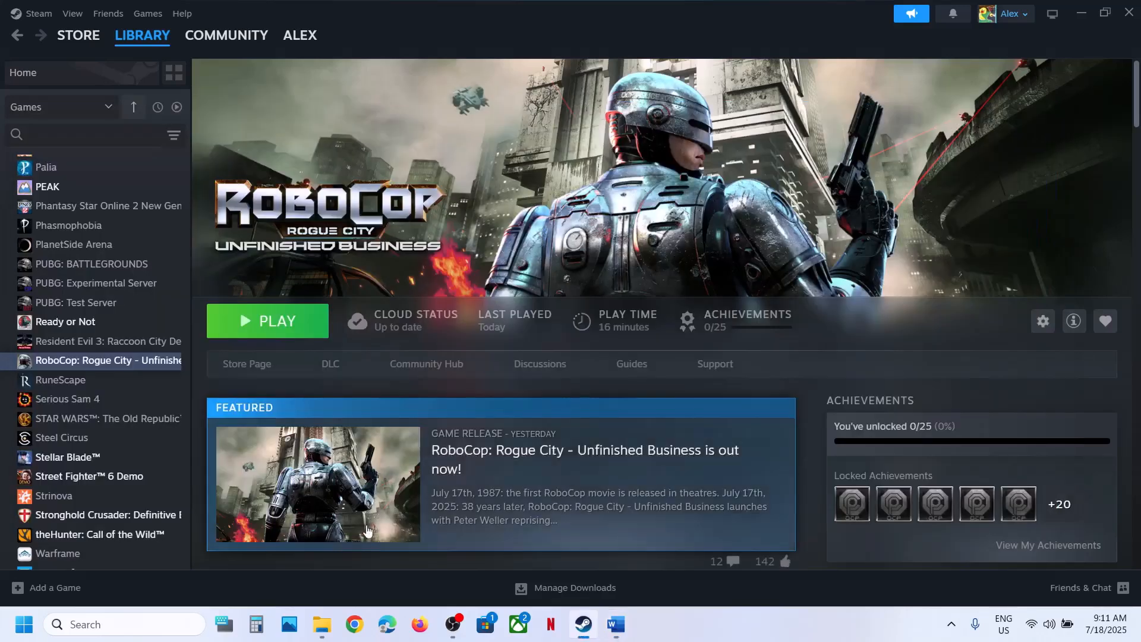
Switch back to the Saved folder in File Explorer and go up two levels to AppData\Local
mouse_move(322, 624)
left_click(447, 558)
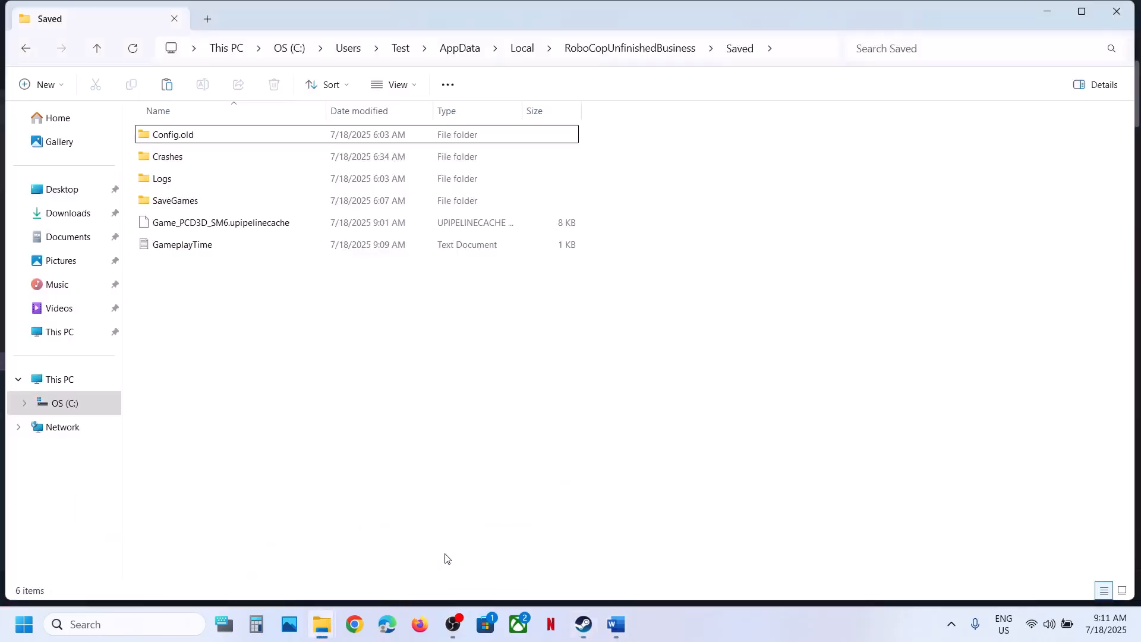
left_click(99, 51)
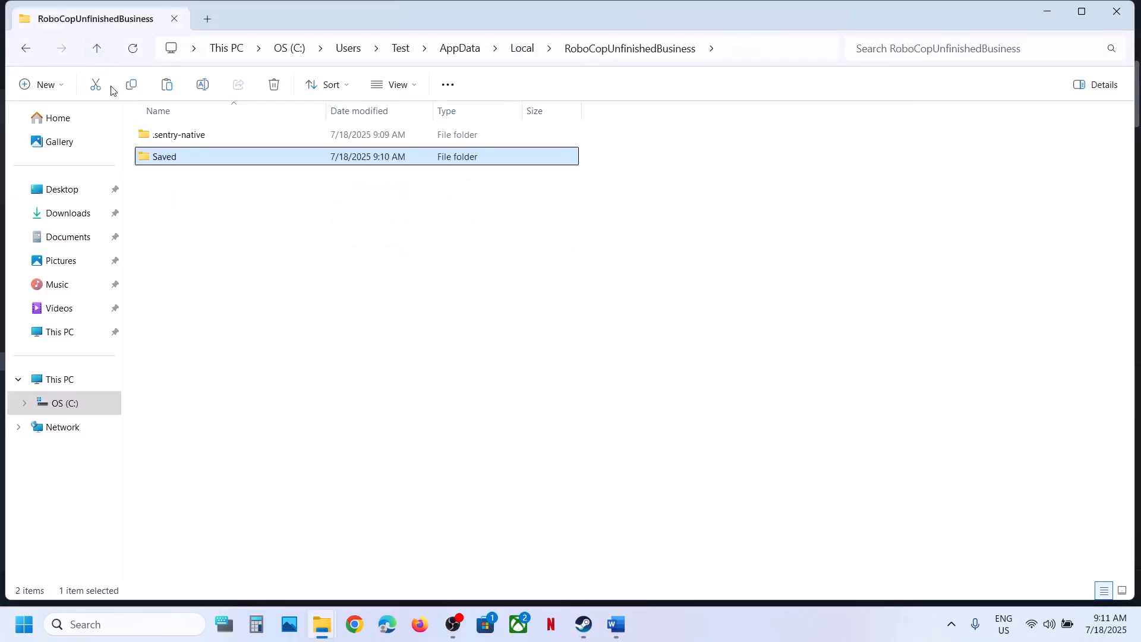
left_click(105, 57)
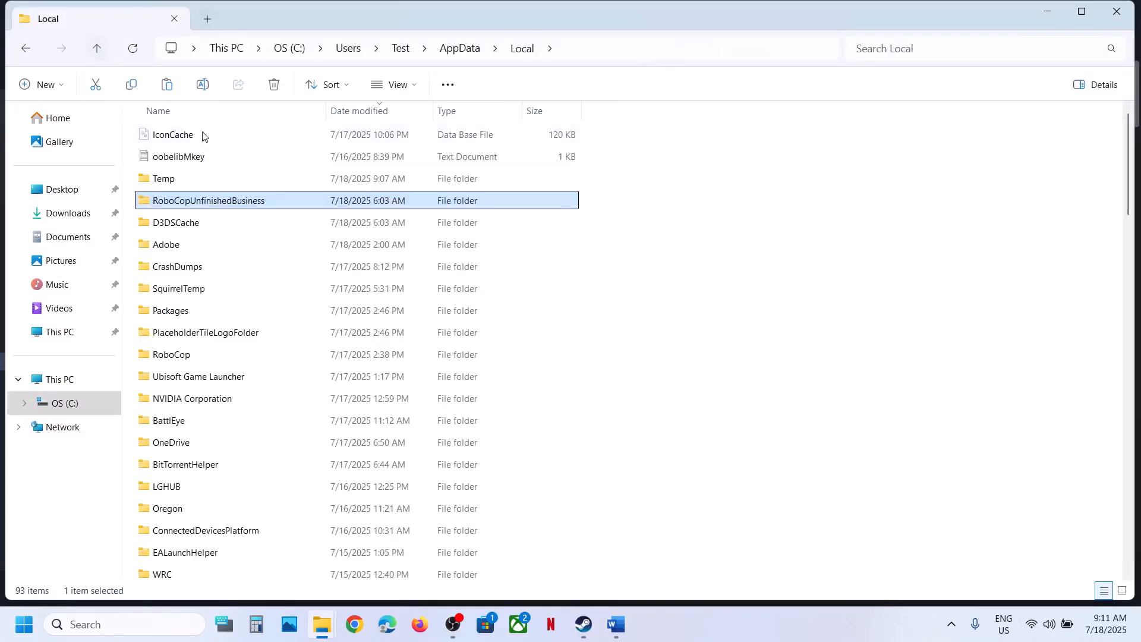
Copy the RoboCopUnfinishedBusiness folder from AppData\Local to the desktop as a backup and place it beside the sl.pcl.dll copy
right_click(205, 205)
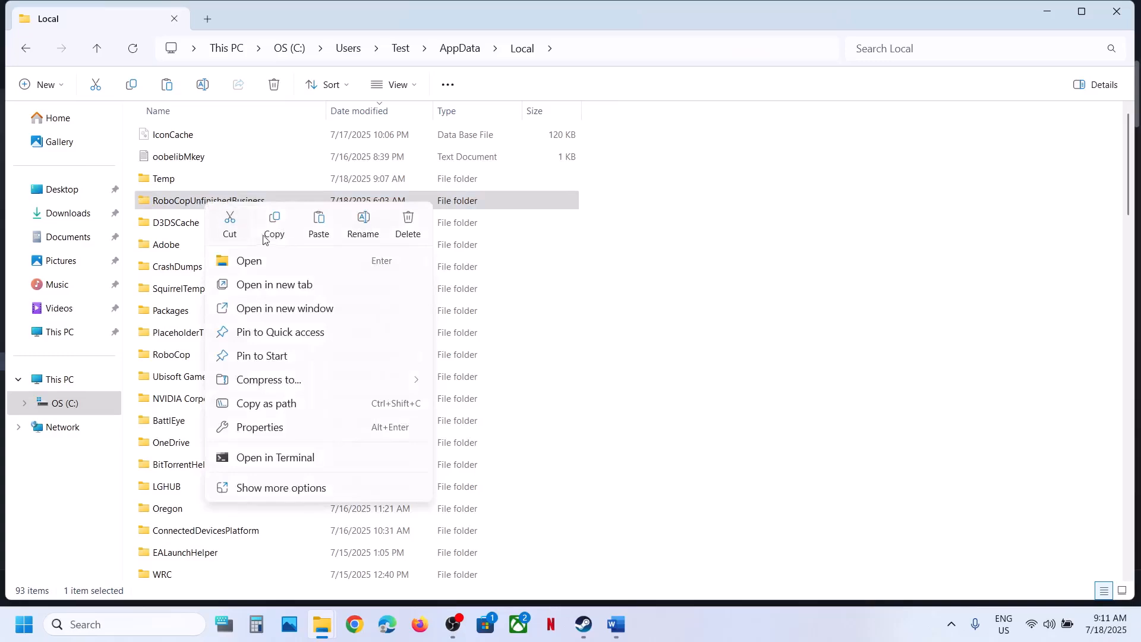
left_click(581, 53)
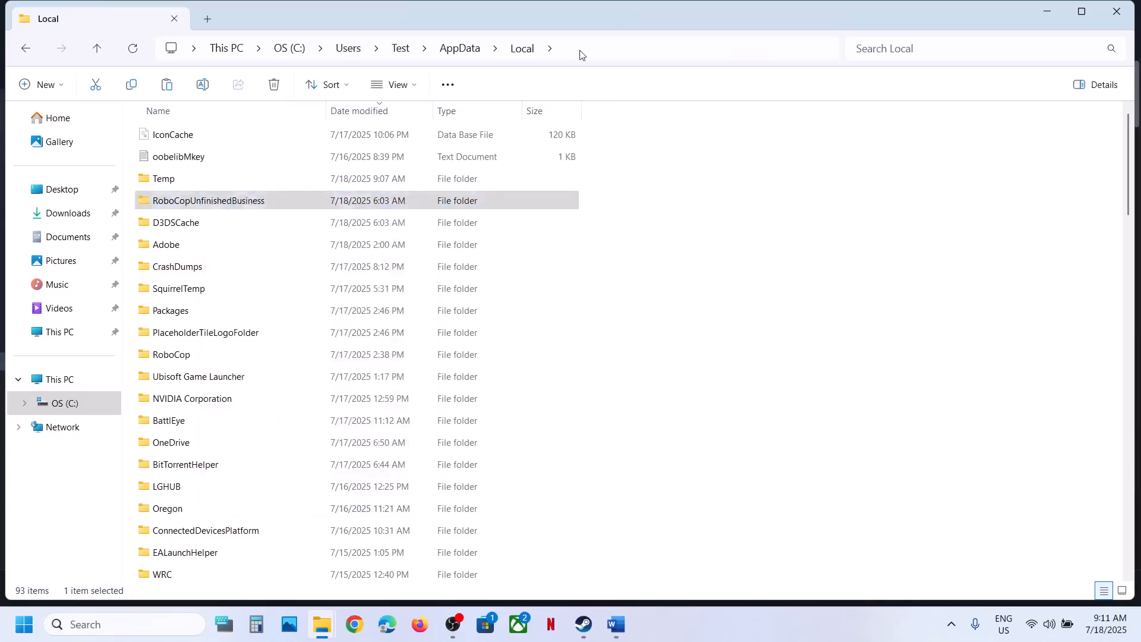
left_click(569, 50)
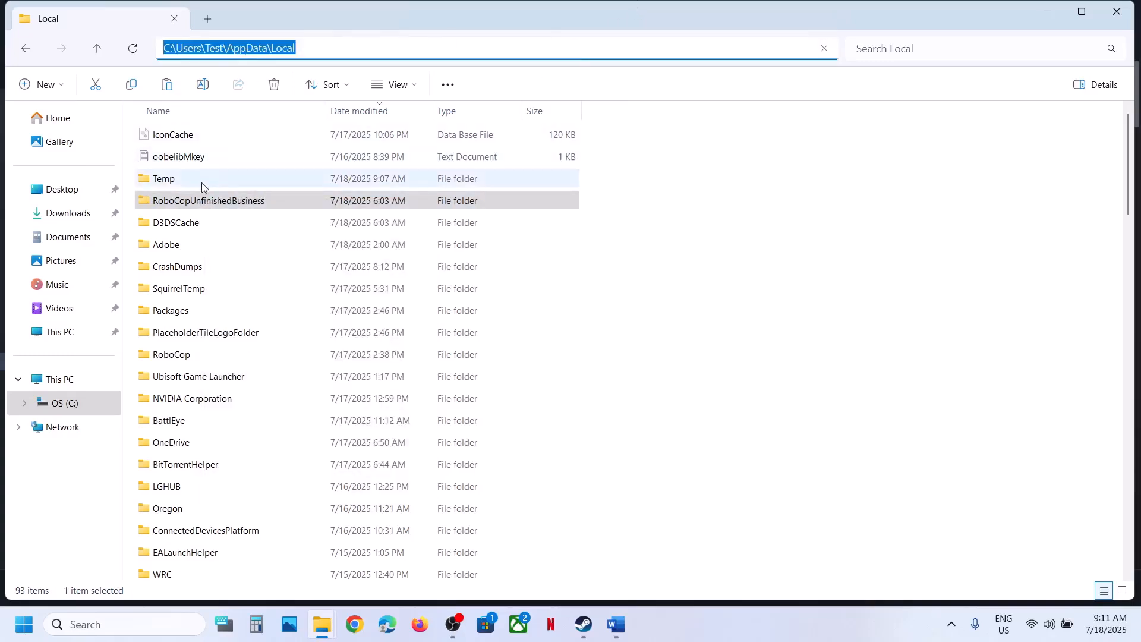
right_click(185, 202)
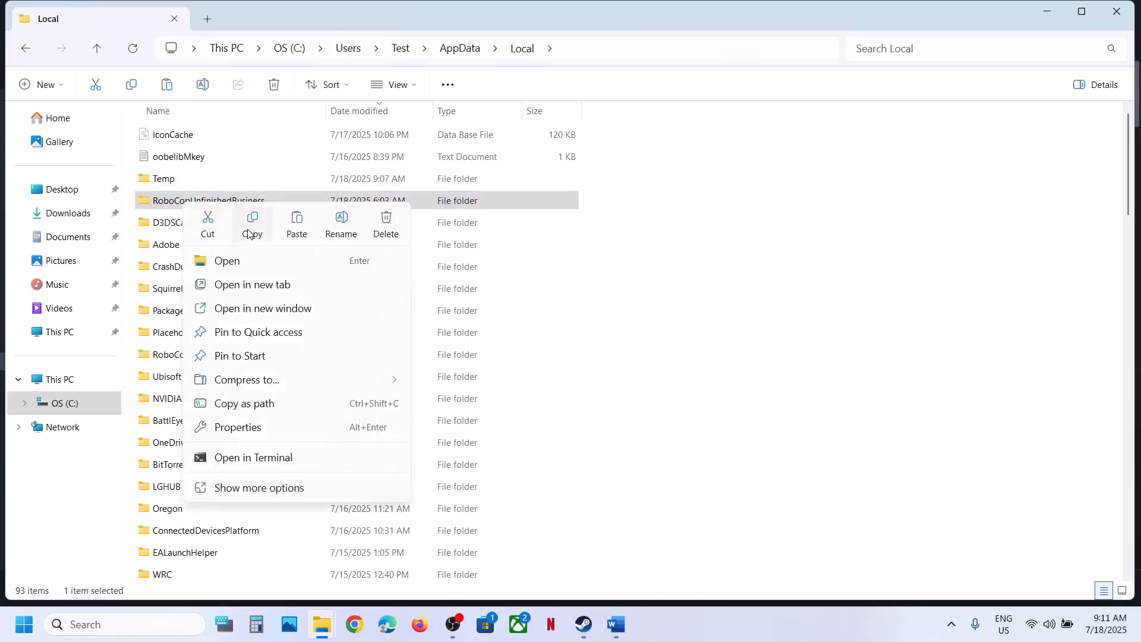
left_click(249, 234)
key("super+d")
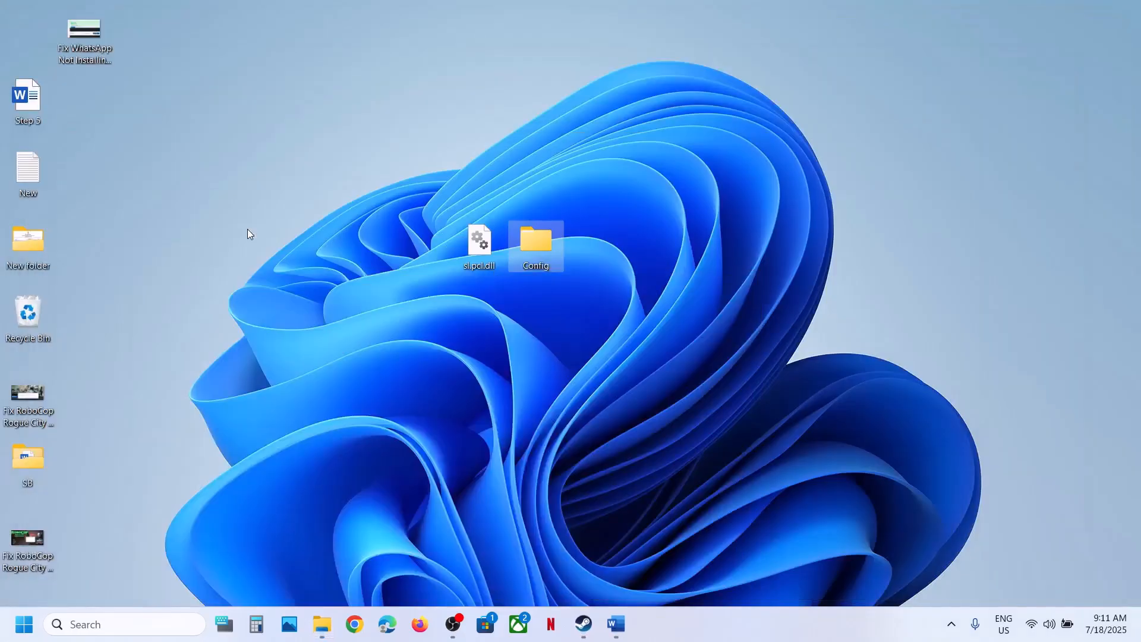
key("ctrl+v")
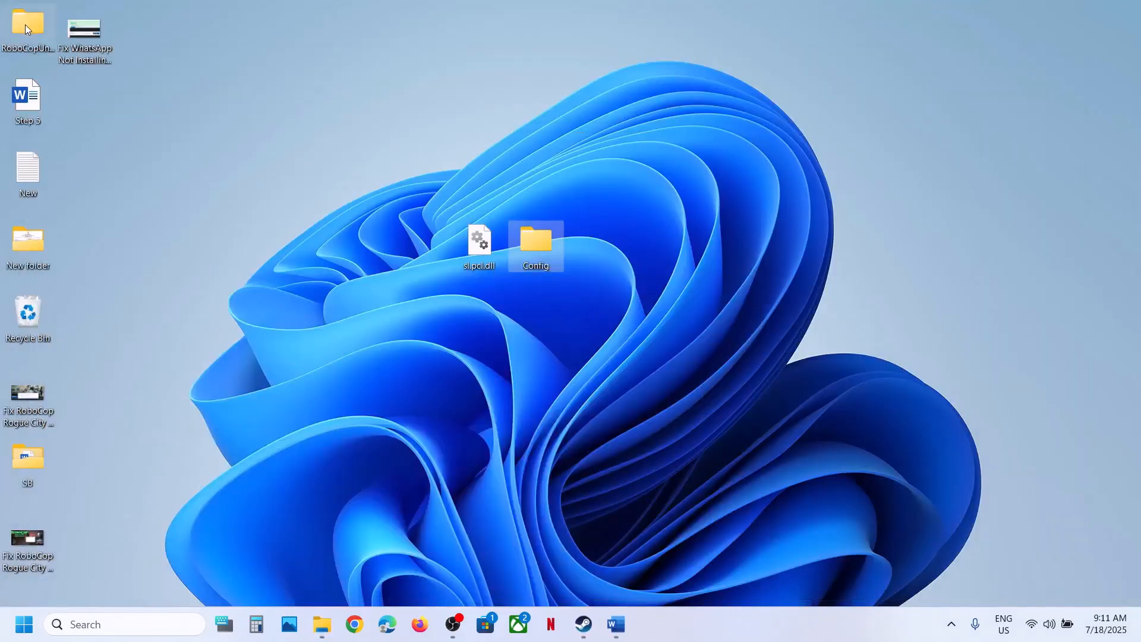
left_click_drag(25, 24, 416, 247)
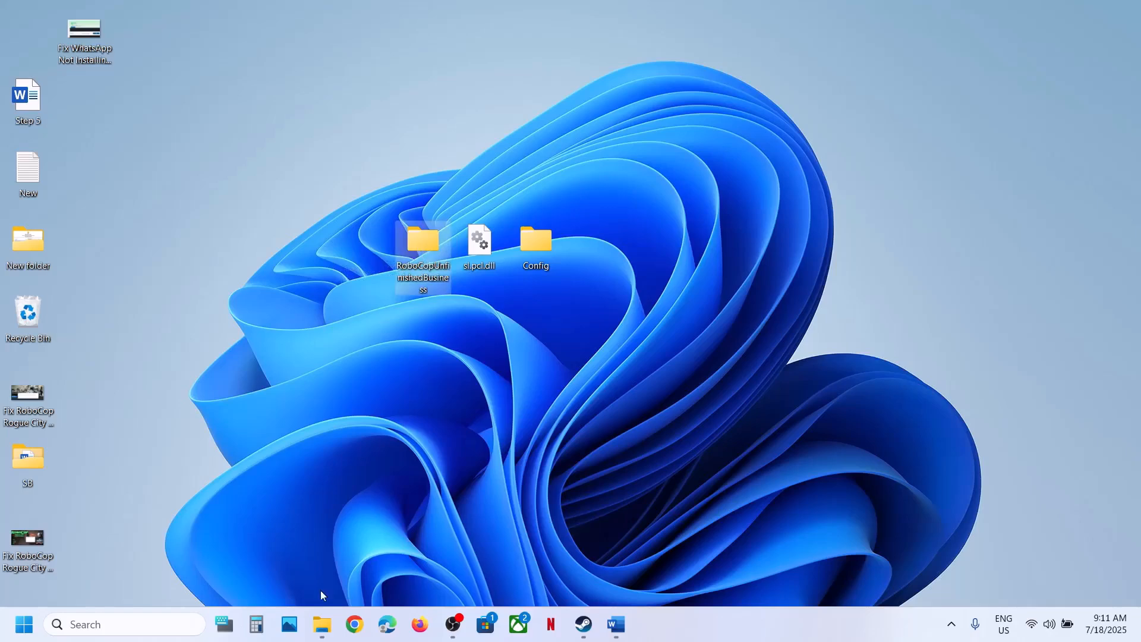
Rename the original RoboCopUnfinishedBusiness folder in AppData\Local to RoboCopUnfinishedBusiness.old
mouse_move(324, 632)
left_click(479, 565)
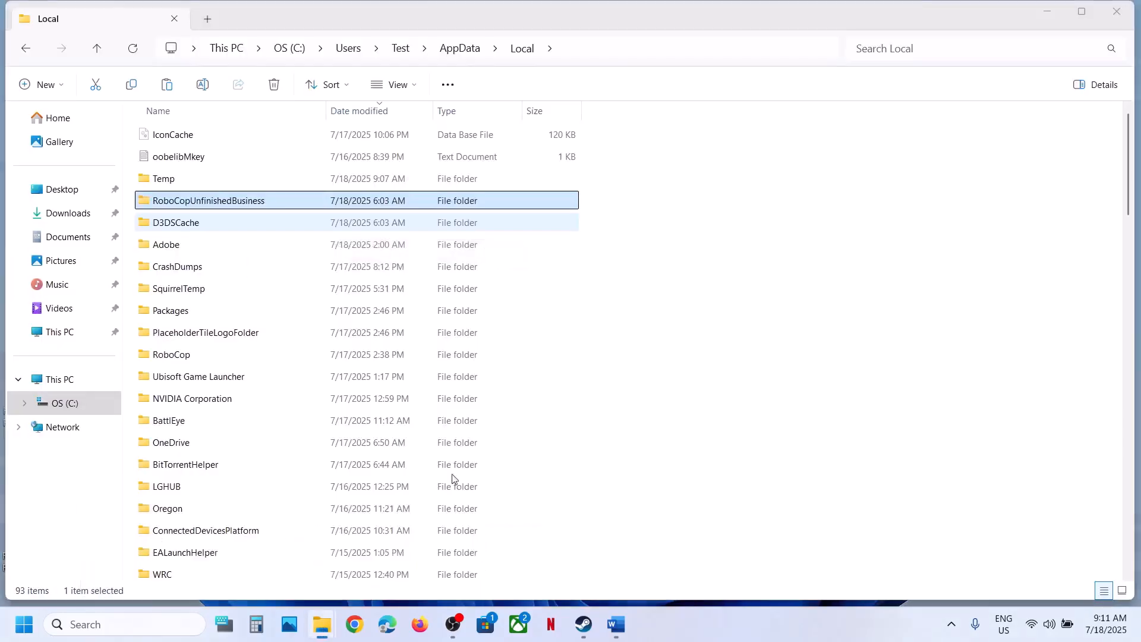
right_click(208, 203)
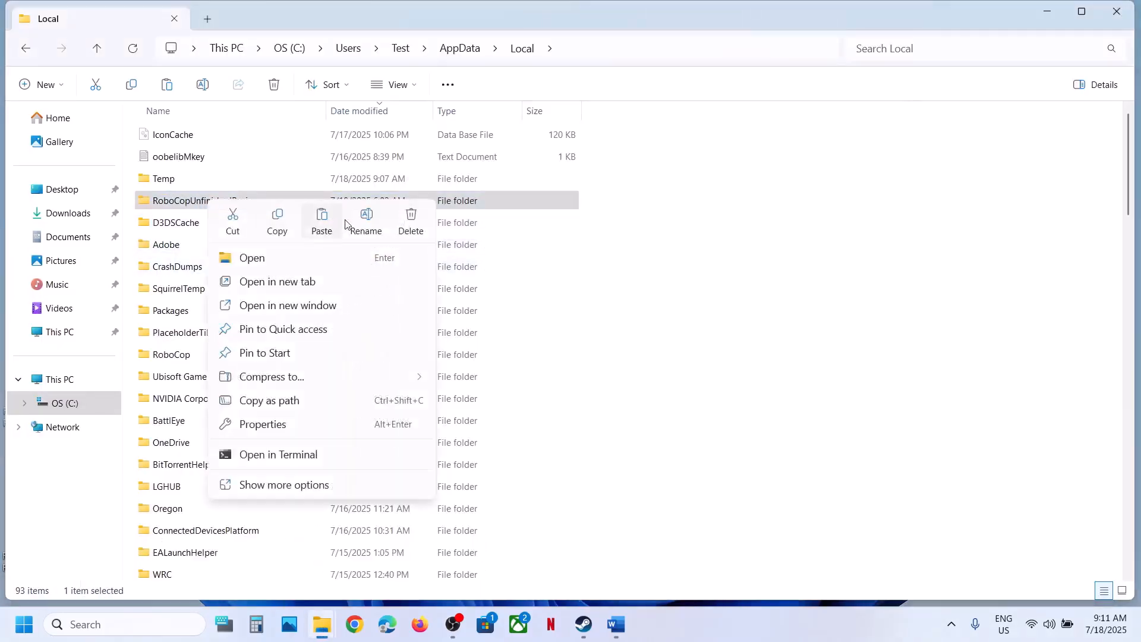
left_click(365, 223)
left_click(273, 201)
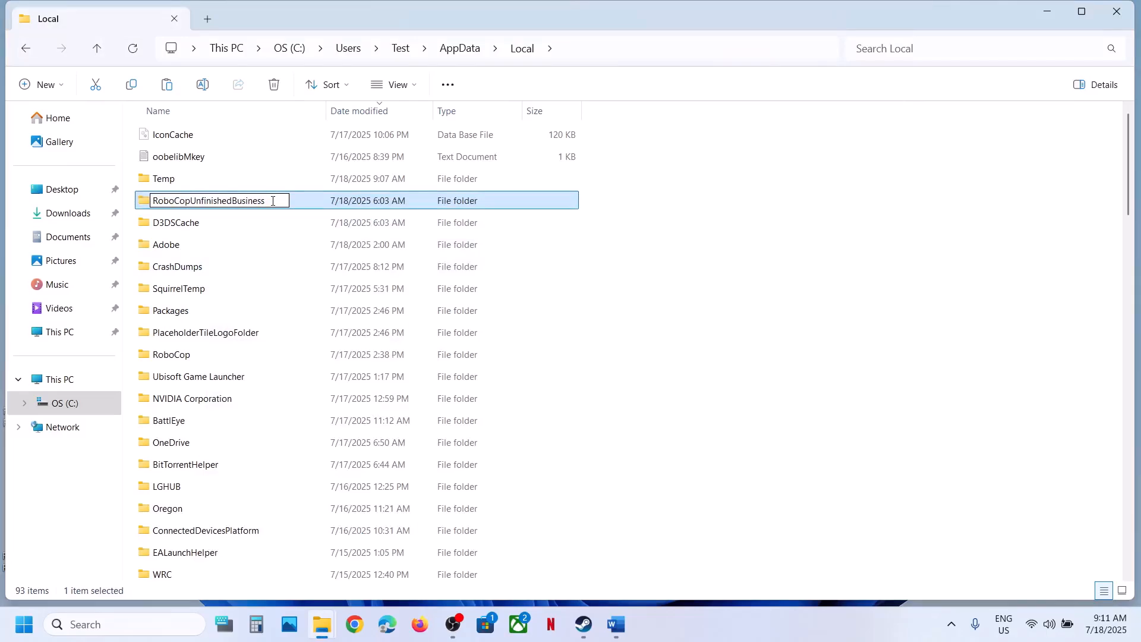
type(".old")
key("Return")
left_click(894, 354)
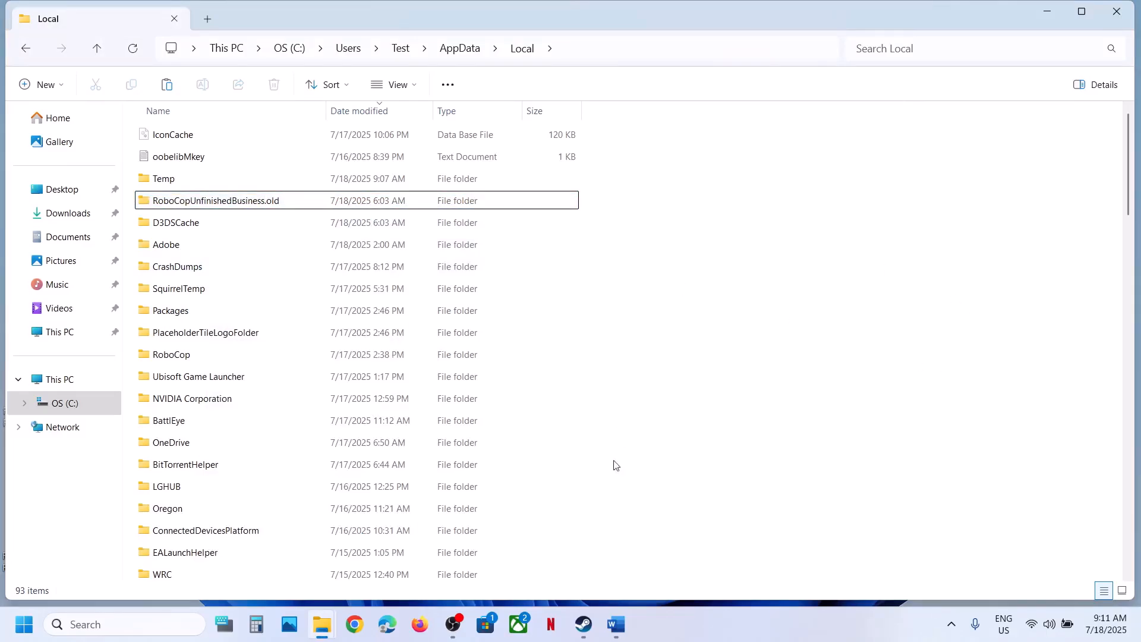
Review Step 3 of the Word instructions on mods, window mode, resolution, upscaling and graphics, and return to Steam
left_click(583, 624)
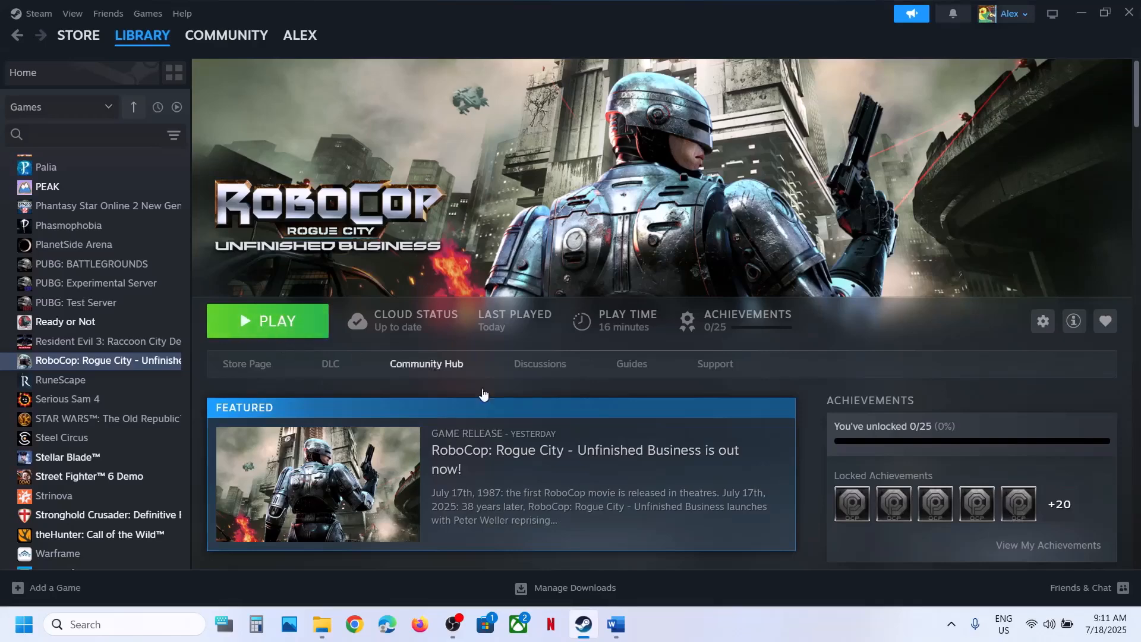
left_click(643, 551)
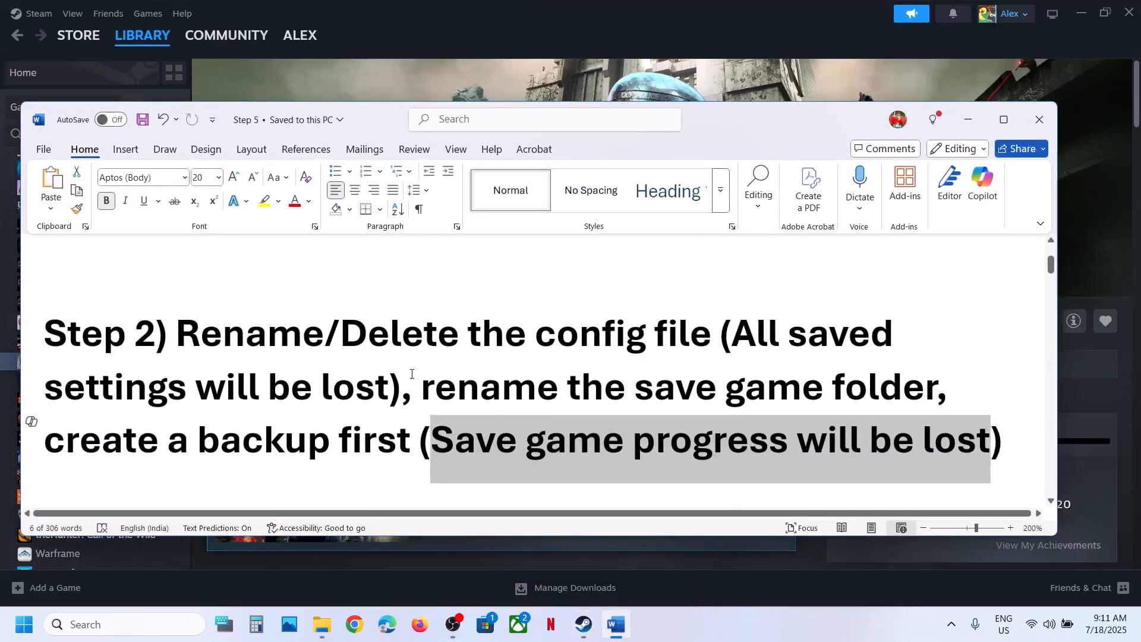
scroll(412, 374, "down", 5)
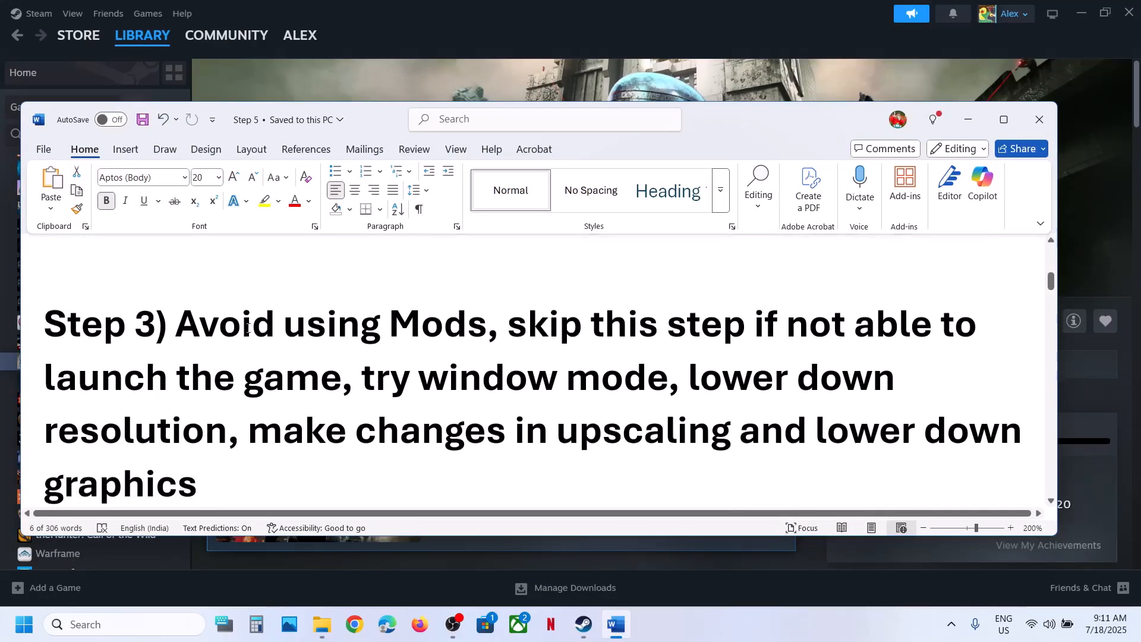
left_click_drag(214, 321, 488, 320)
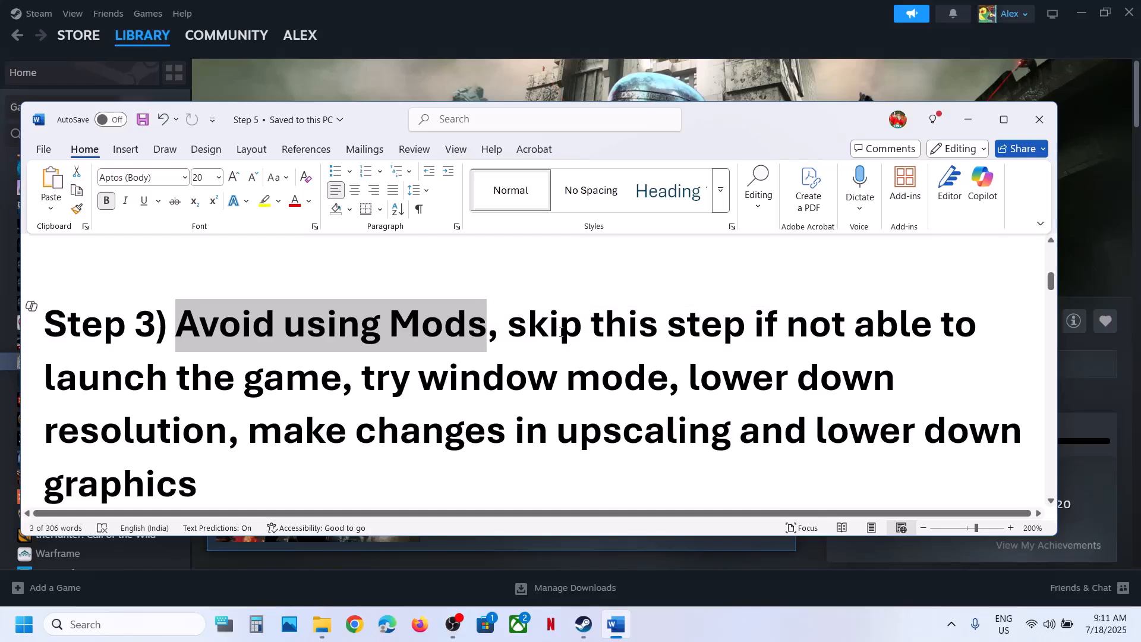
left_click(511, 328)
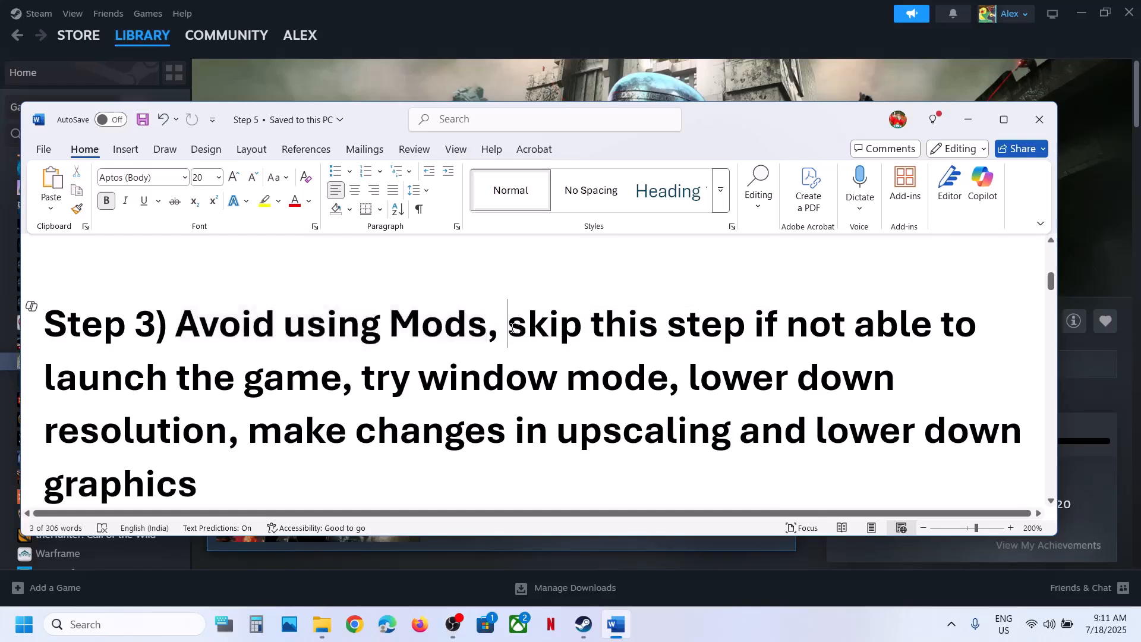
left_click_drag(508, 328, 327, 375)
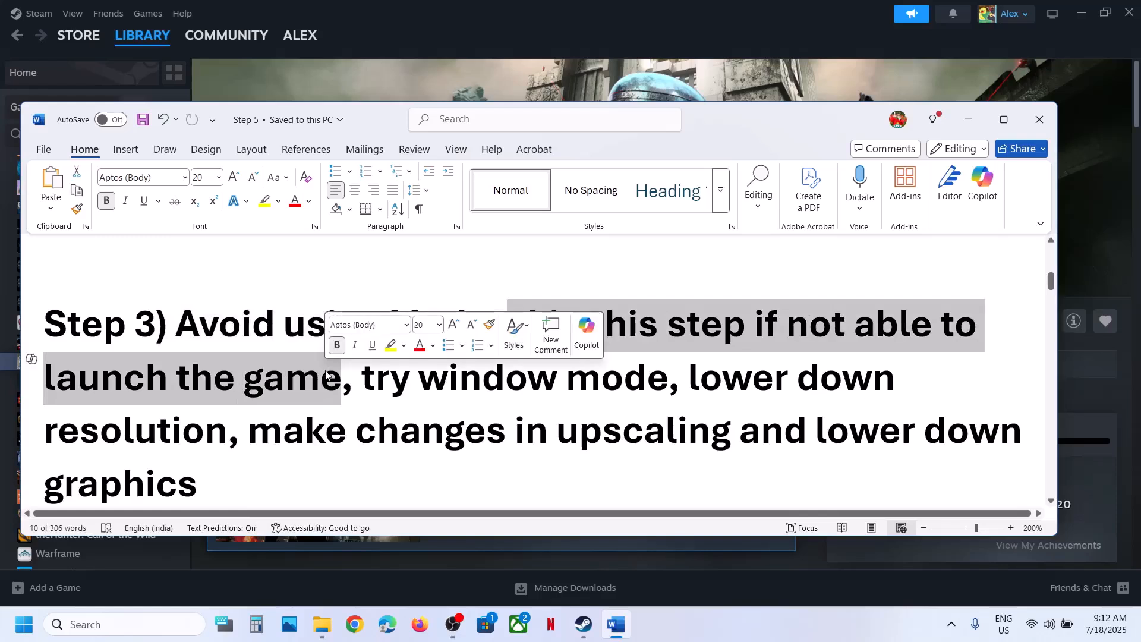
left_click_drag(368, 384, 227, 477)
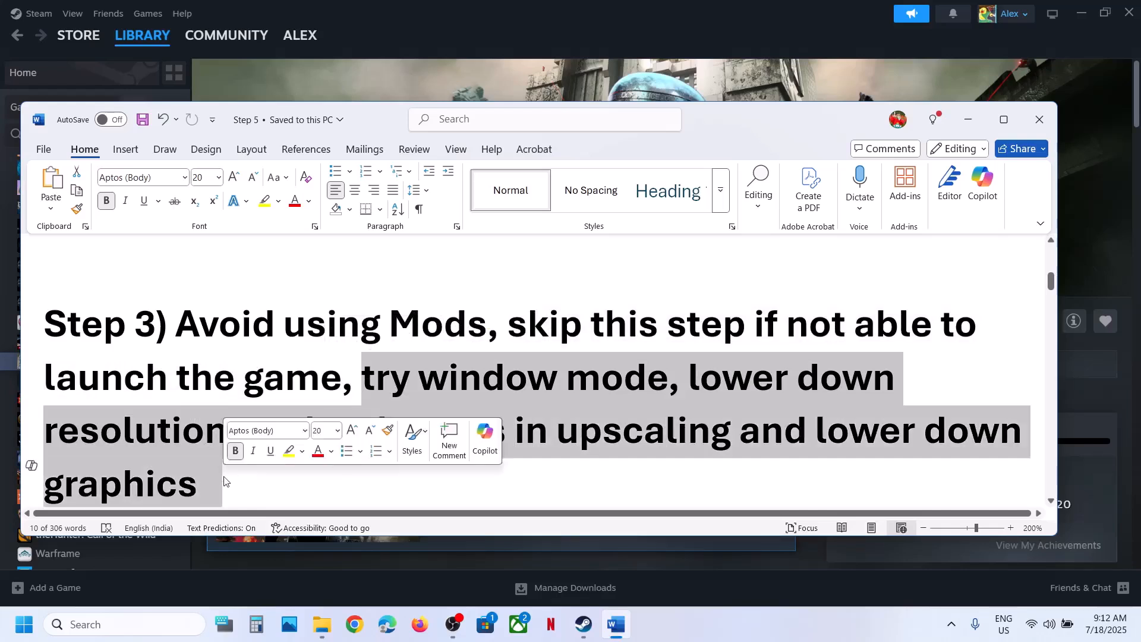
left_click(226, 479)
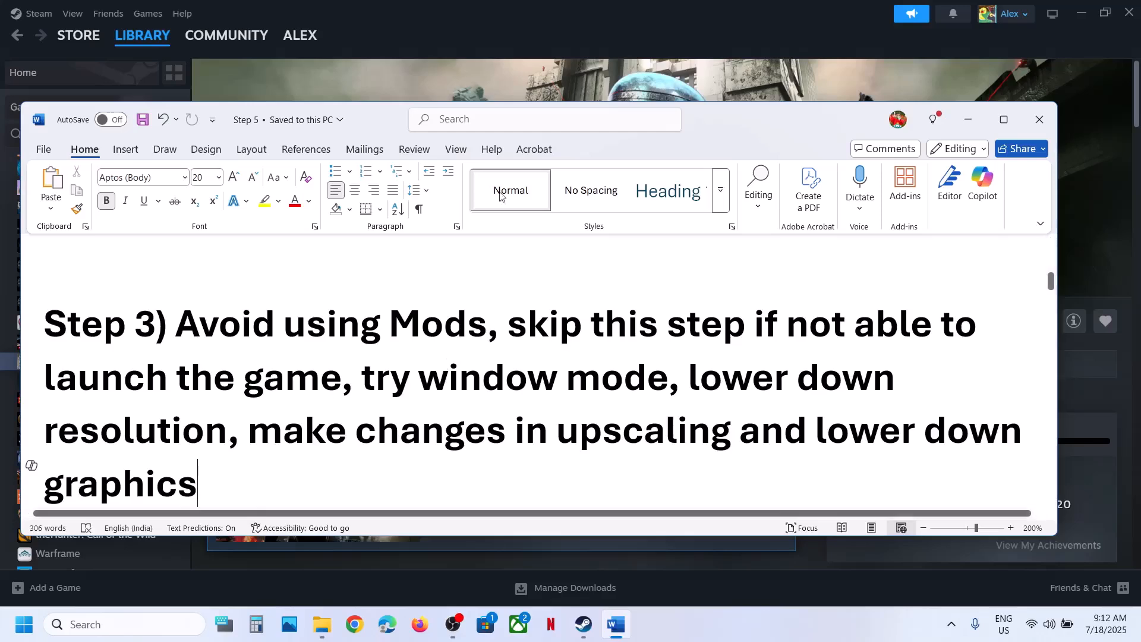
left_click(508, 71)
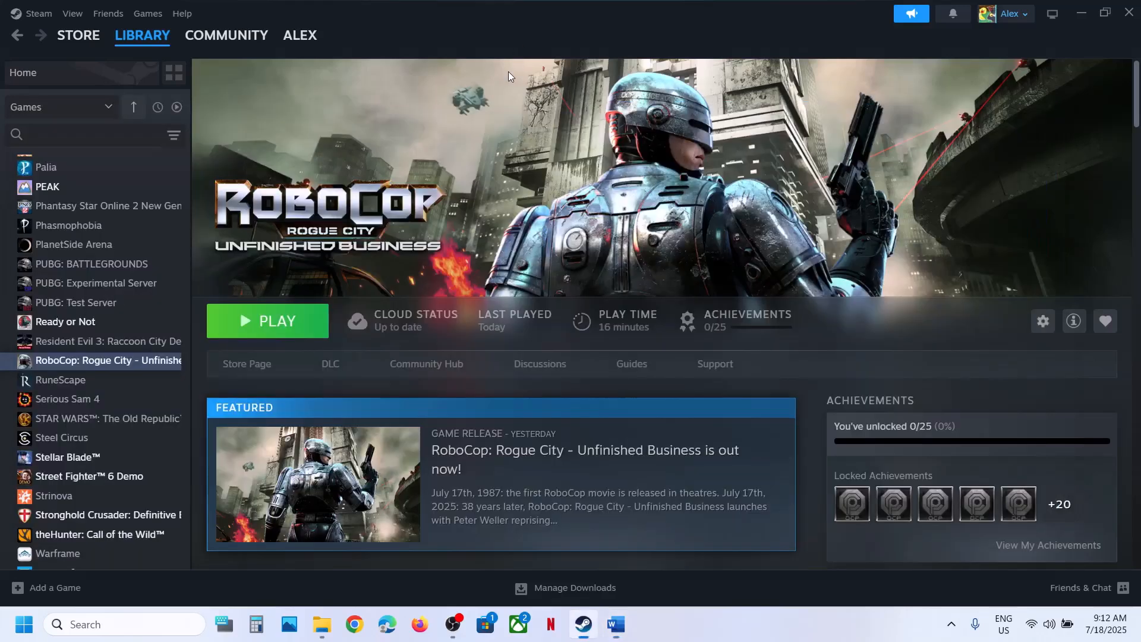
Launch RoboCop: Rogue City - Unfinished Business from Steam, bring up the game window and open its video options
left_click(309, 330)
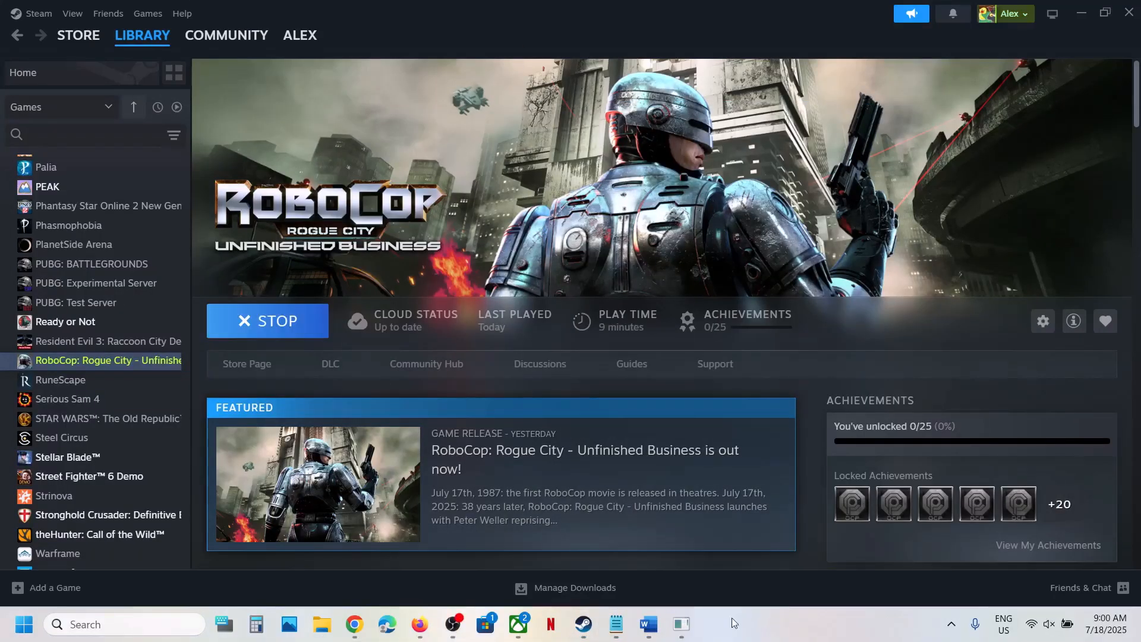
left_click(681, 624)
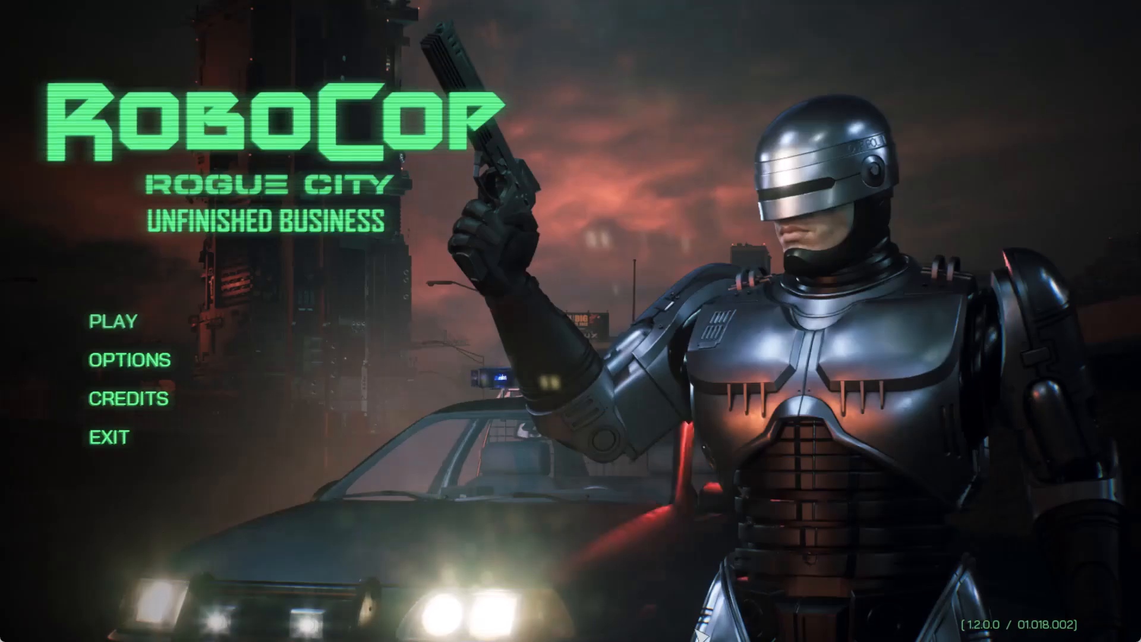
left_click(199, 362)
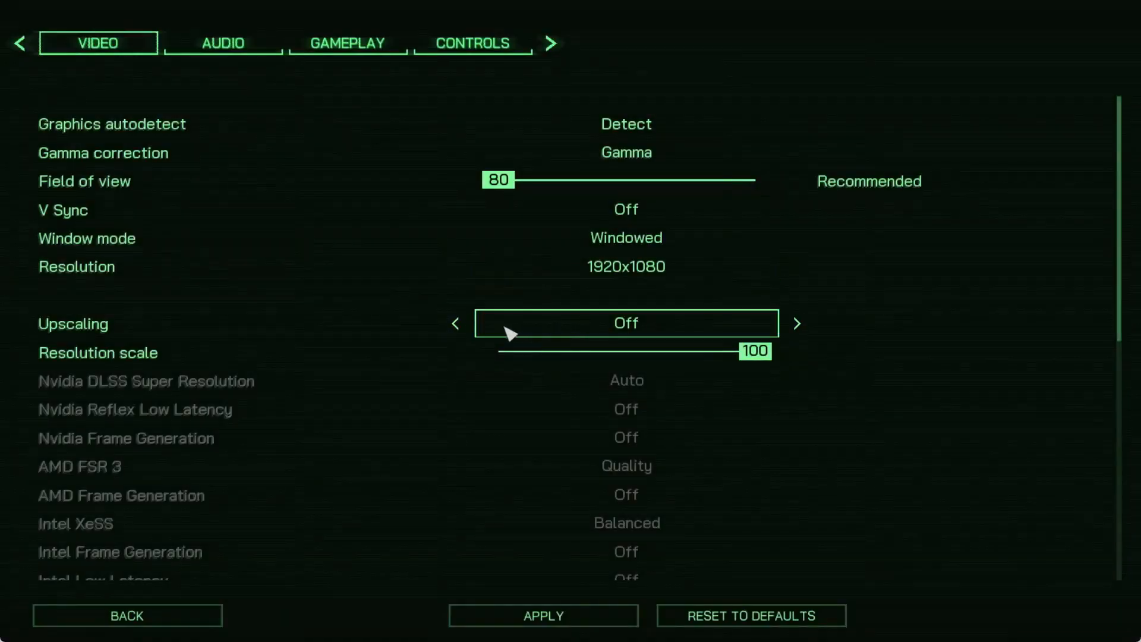
Cycle the Upscaling setting through Intel XeSS, Nvidia DLSS and TSR, and return it to Off
left_click(456, 324)
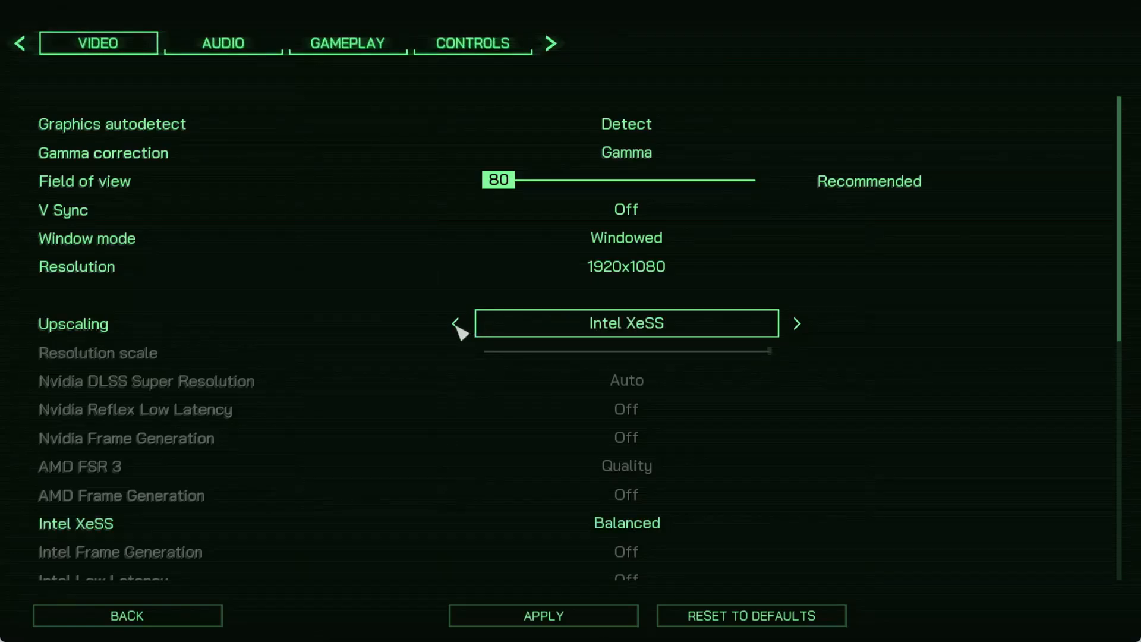
left_click(455, 324)
left_click(455, 323)
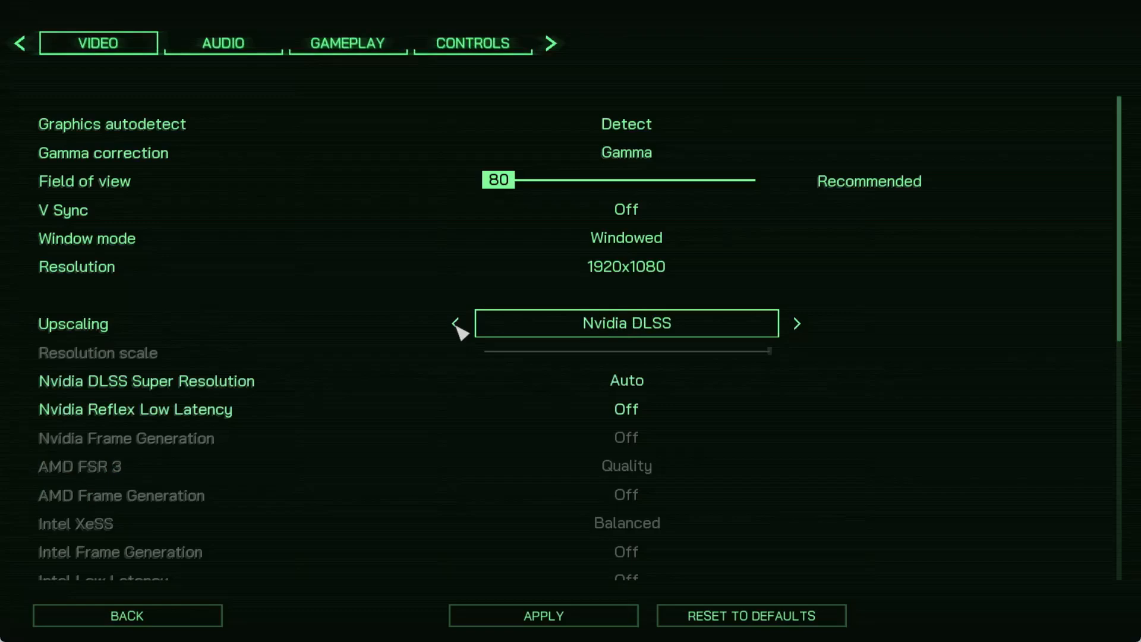
left_click(455, 324)
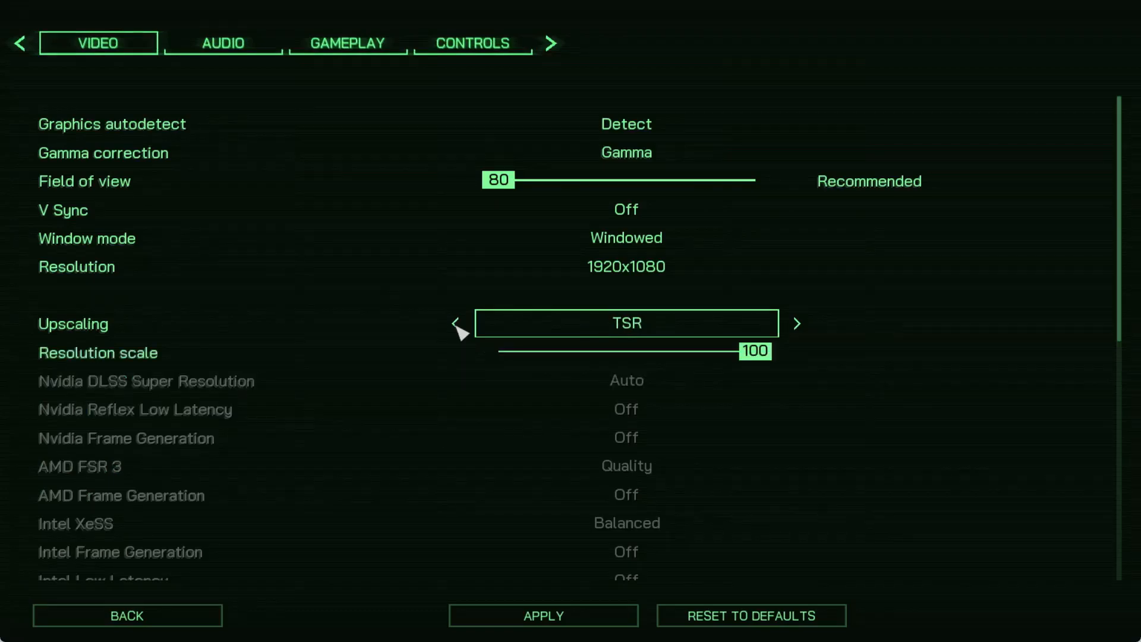
left_click(457, 325)
left_click(457, 325)
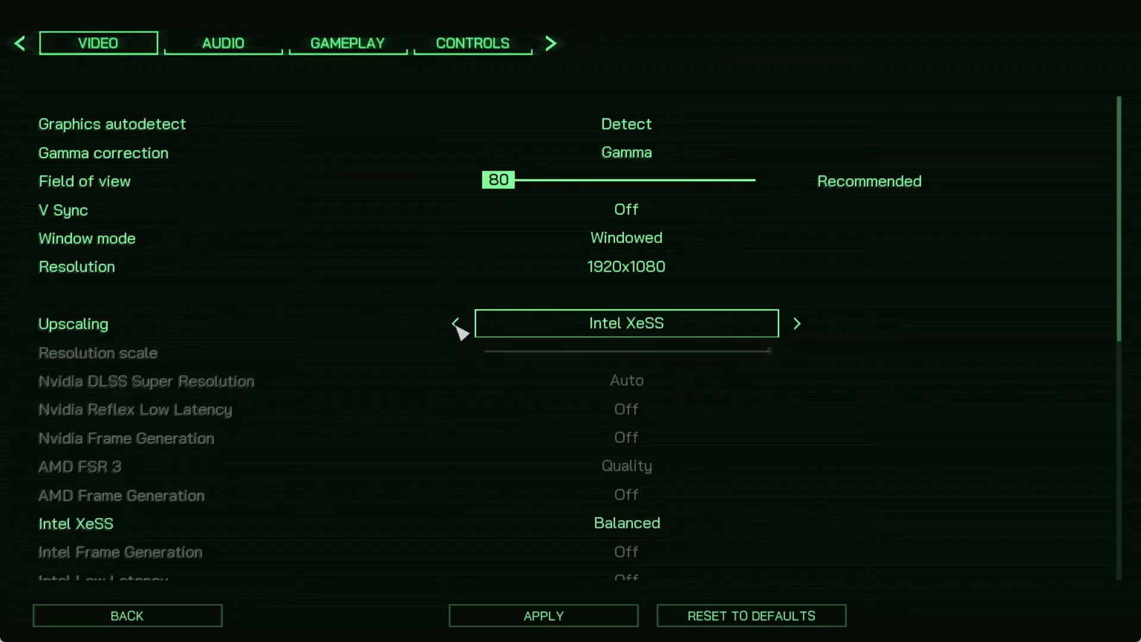
left_click(796, 324)
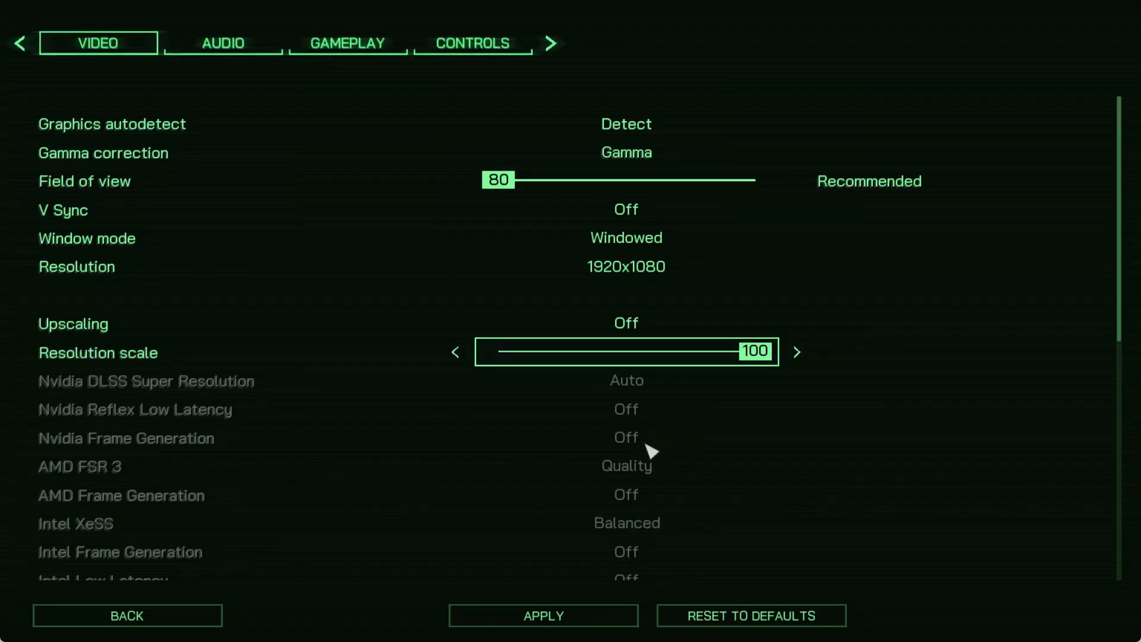
Review the graphics quality settings, try the Graphics preset at High and Epic, and return it to Medium
scroll(648, 447, "down", 5)
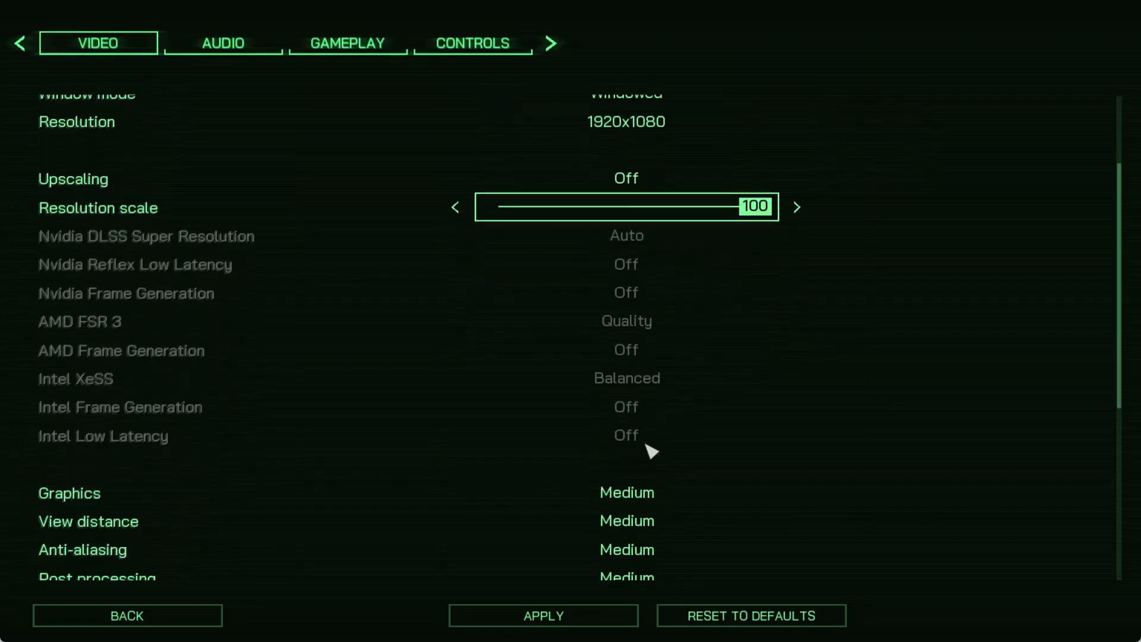
scroll(649, 449, "down", 5)
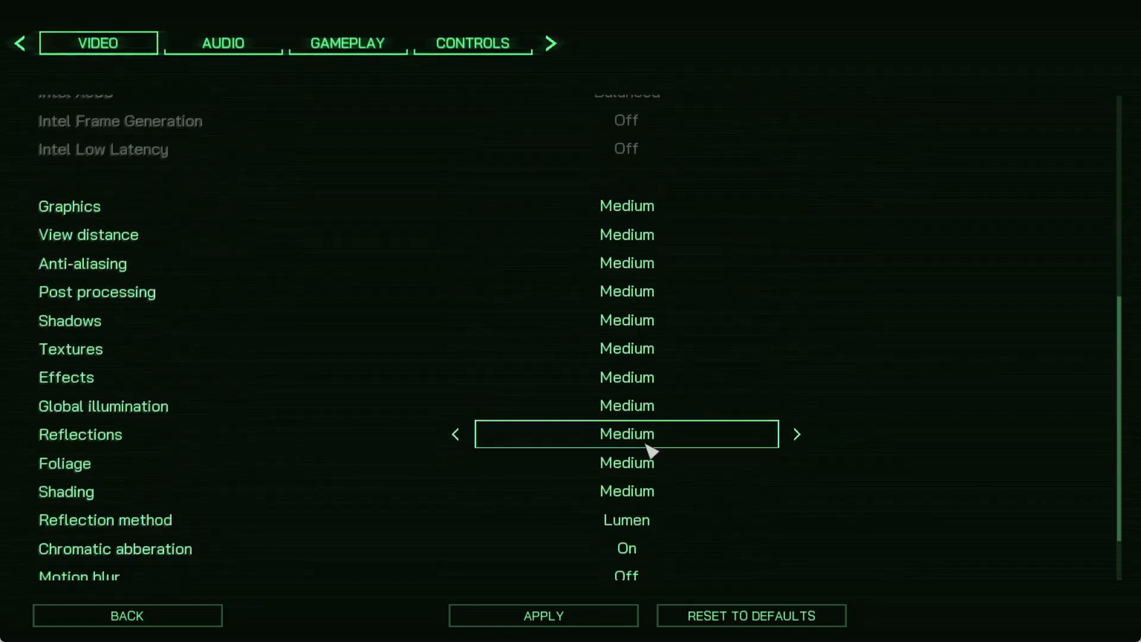
scroll(652, 451, "down", 1)
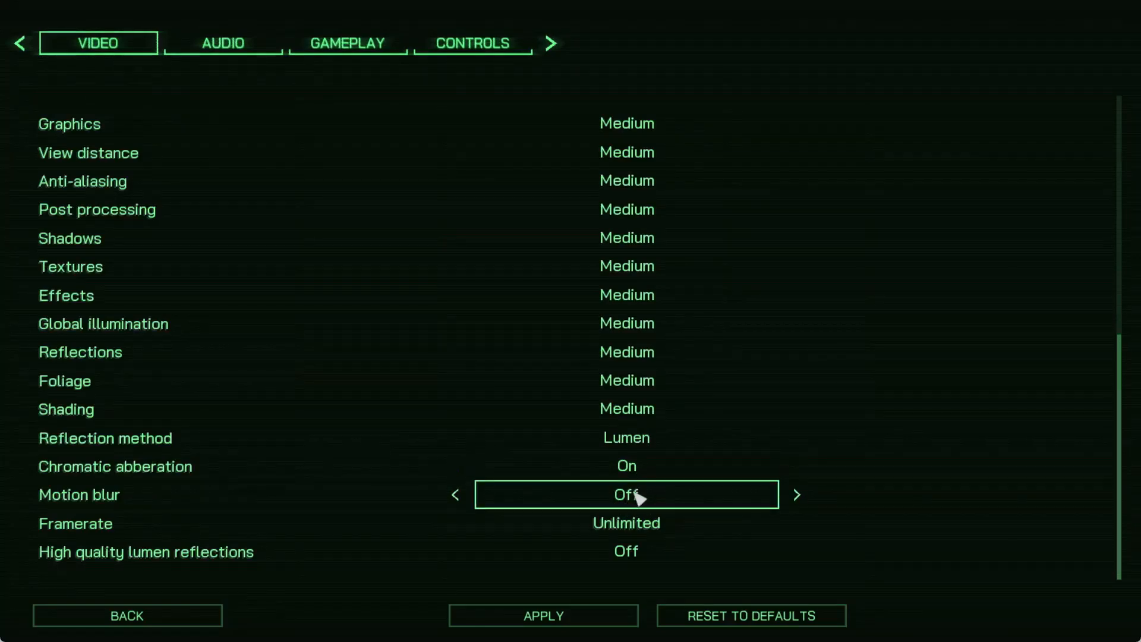
scroll(667, 386, "up", 5)
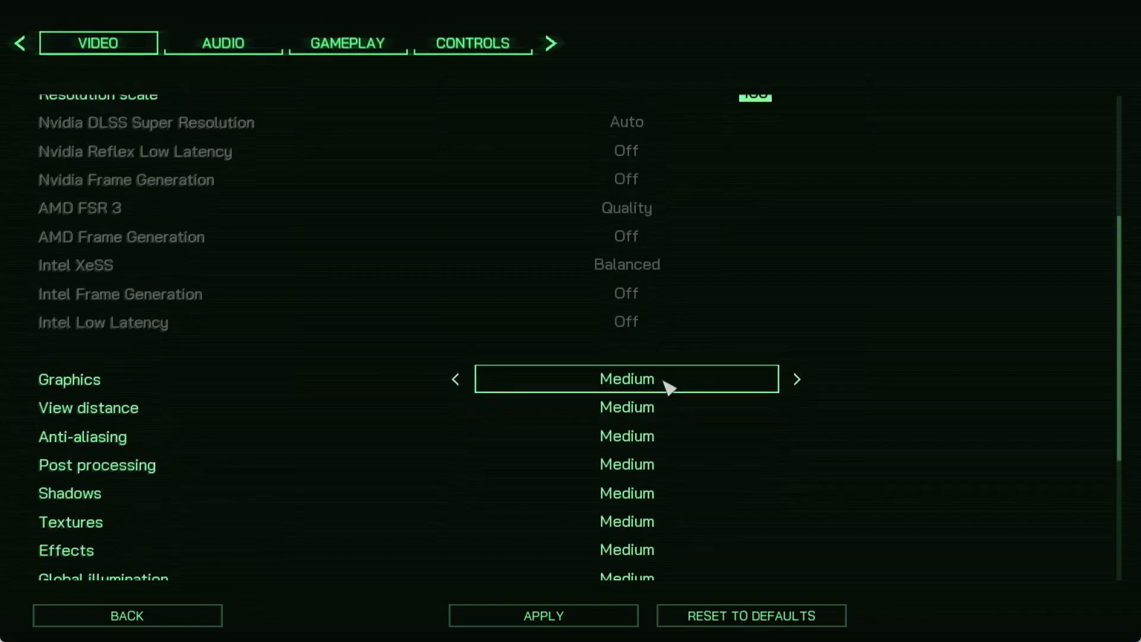
left_click(798, 380)
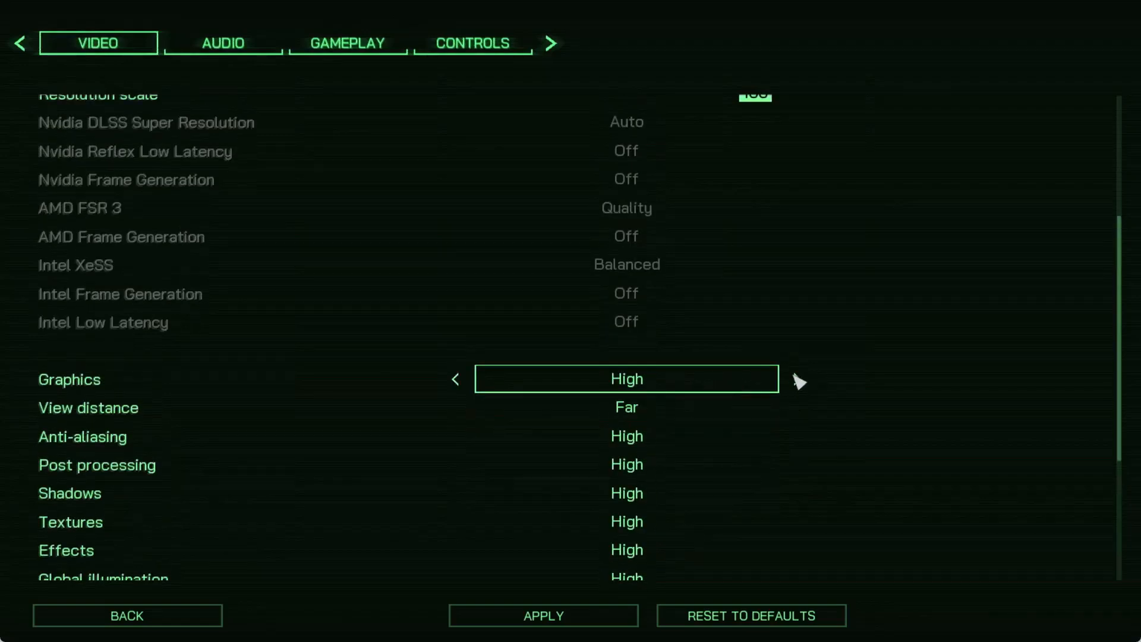
left_click(799, 380)
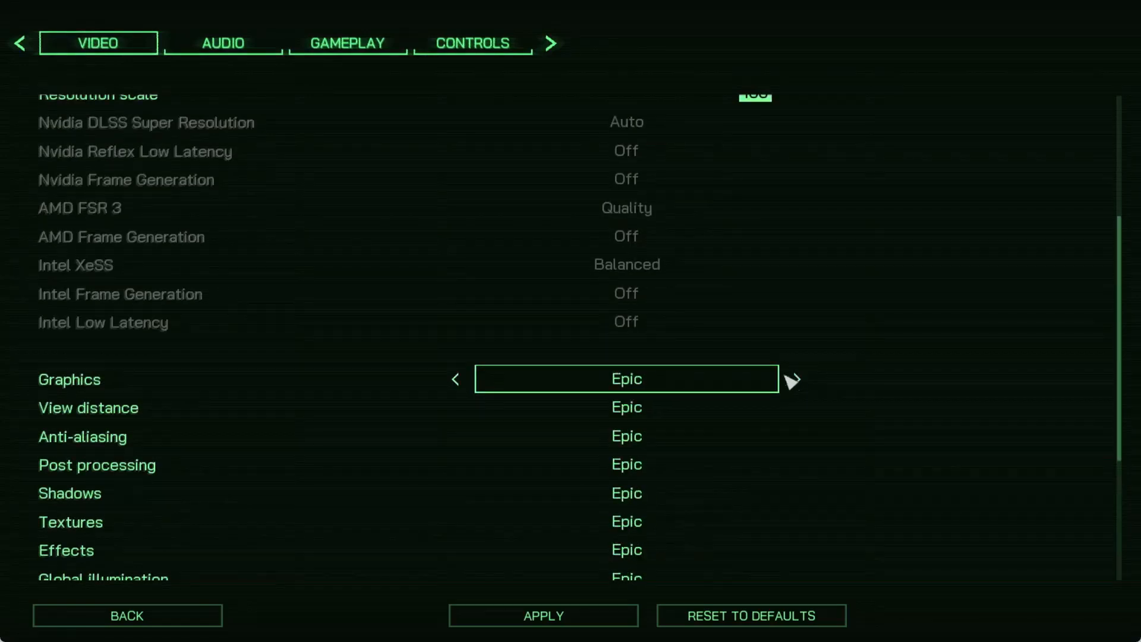
left_click(456, 380)
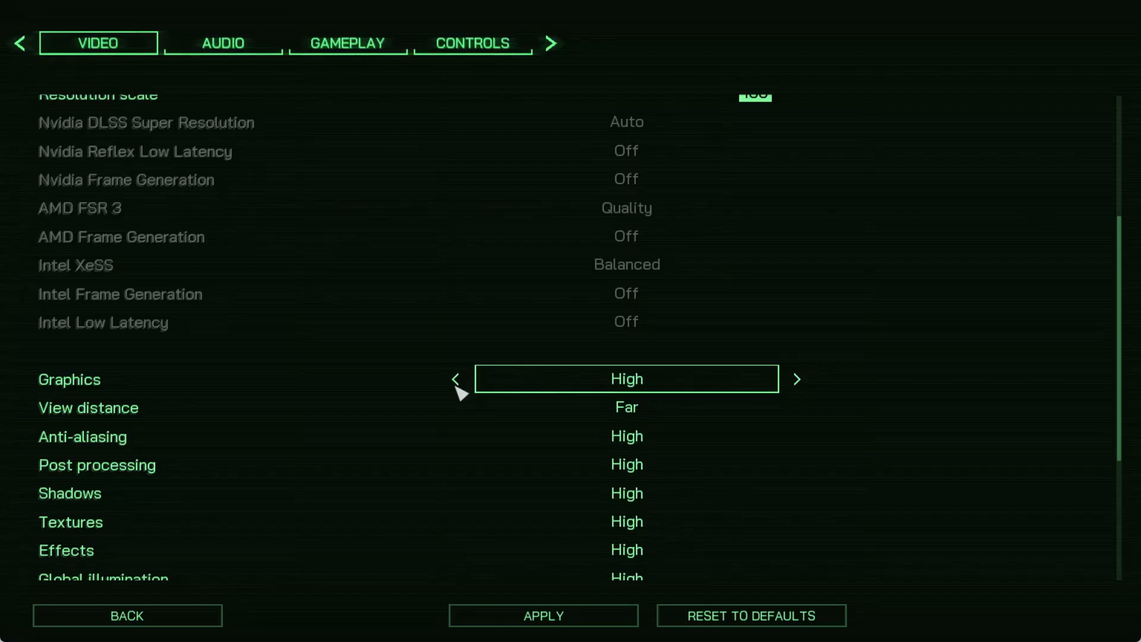
left_click(456, 381)
Try Window mode at Fullscreen and switch it back to Windowed
scroll(569, 310, "up", 5)
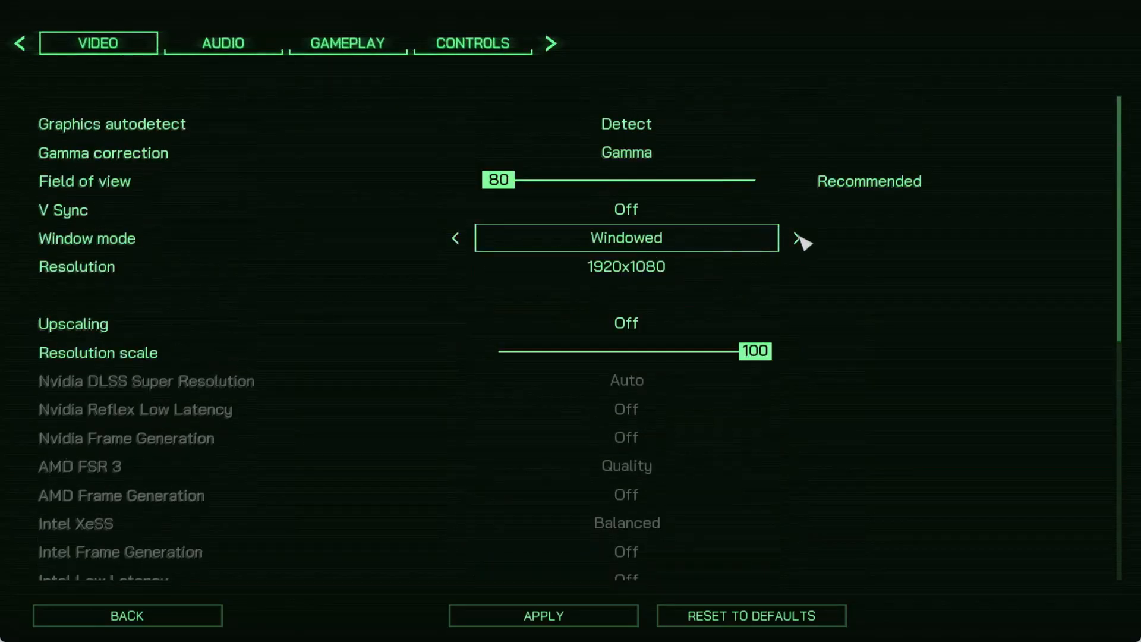
left_click(798, 238)
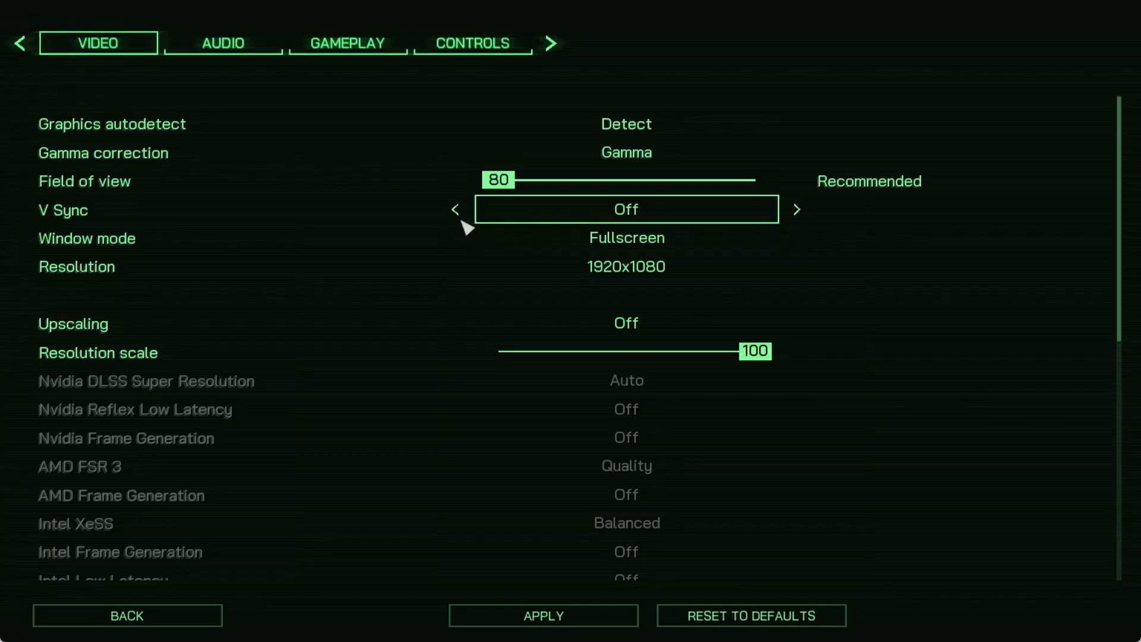
left_click(460, 243)
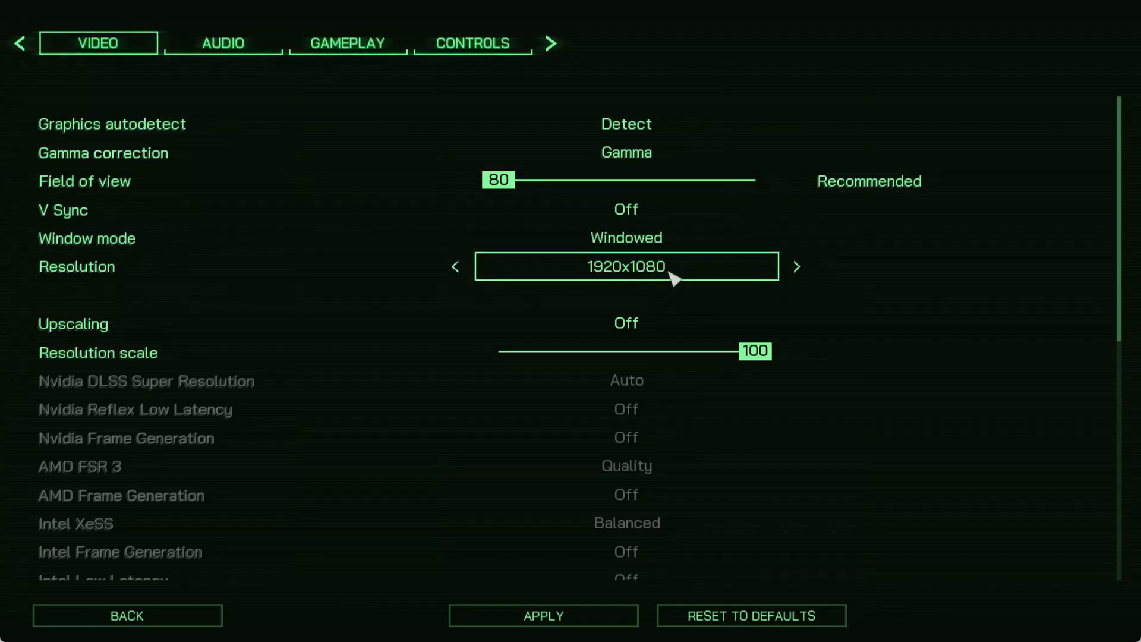
Lower the game resolution to 1680x1050, apply the change and confirm the video settings
left_click(456, 268)
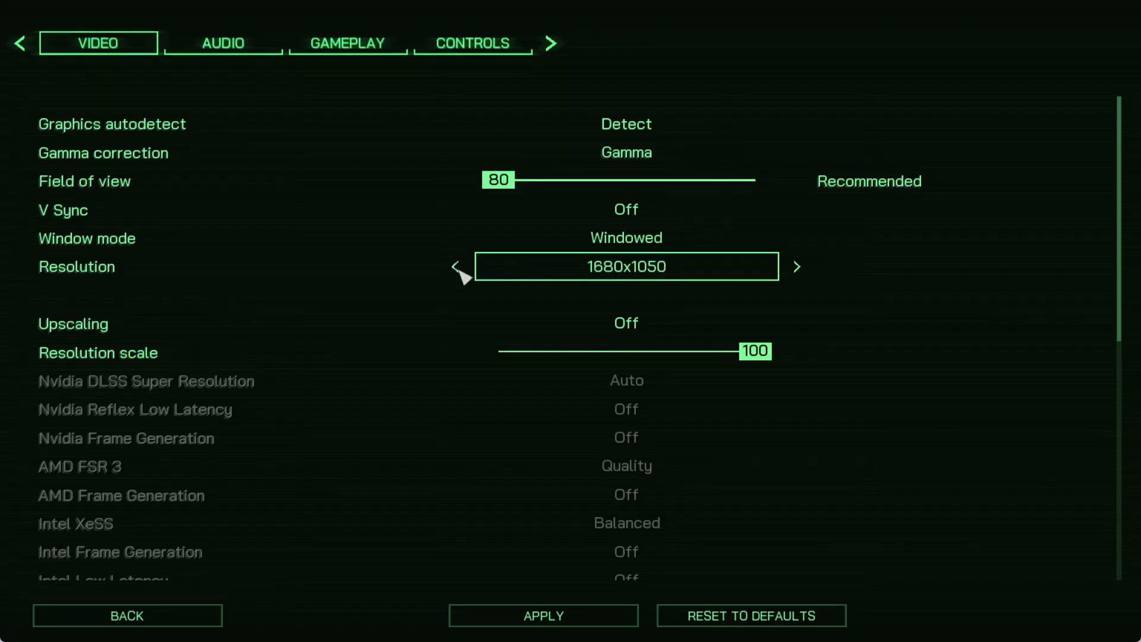
left_click(542, 617)
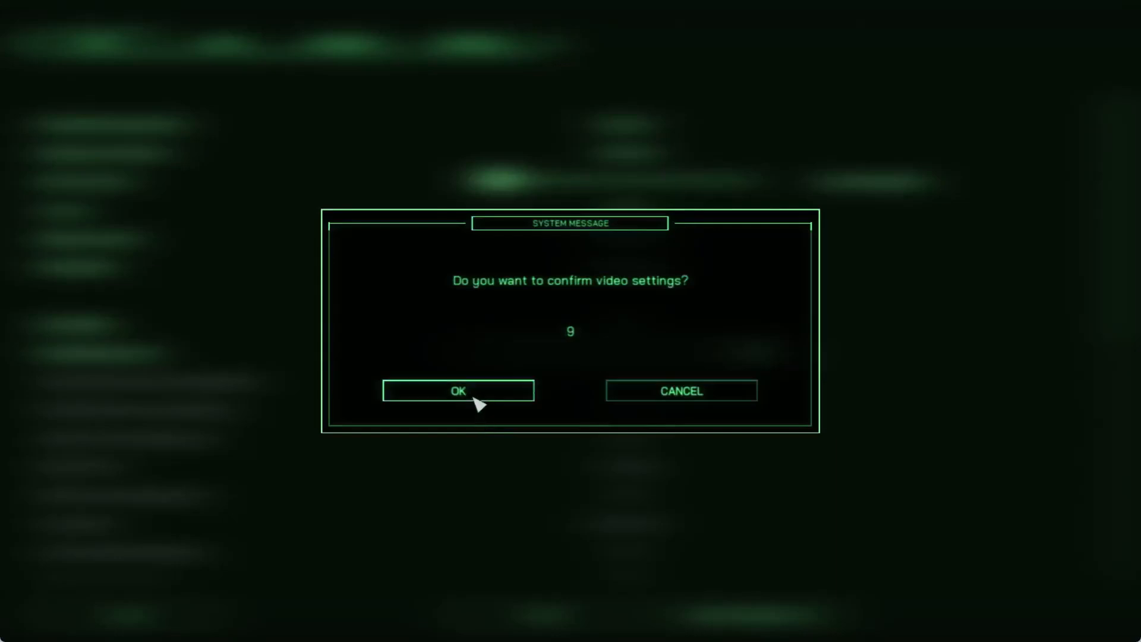
left_click(478, 403)
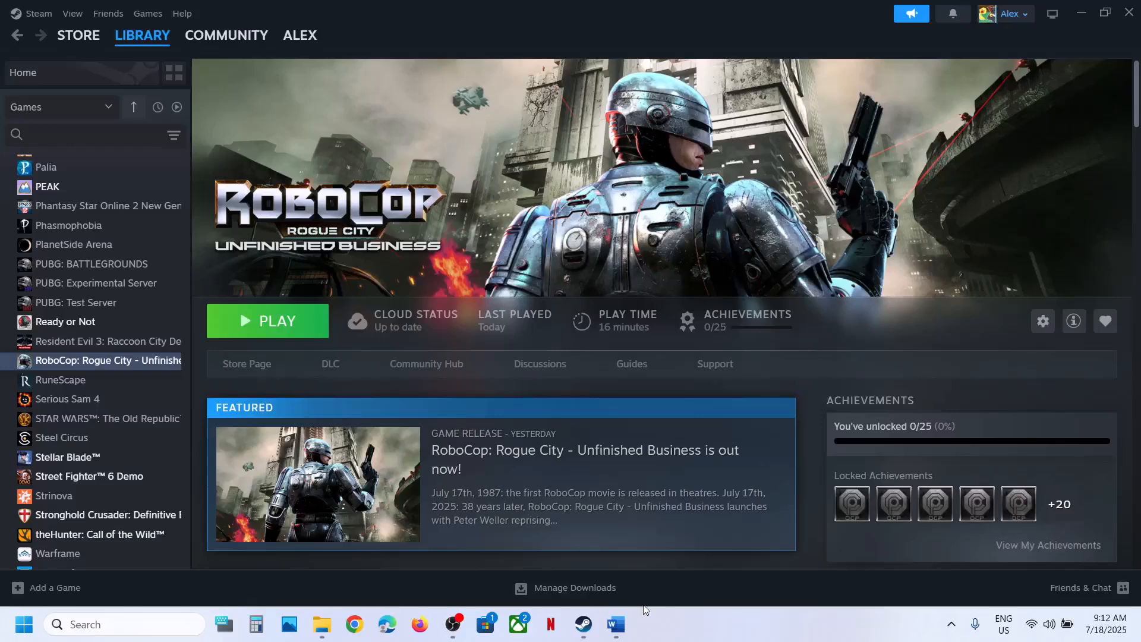
Switch to the Word instructions, read Step 4 on verifying the game files, and return to Steam
left_click(616, 624)
scroll(433, 469, "down", 3)
scroll(432, 471, "down", 1)
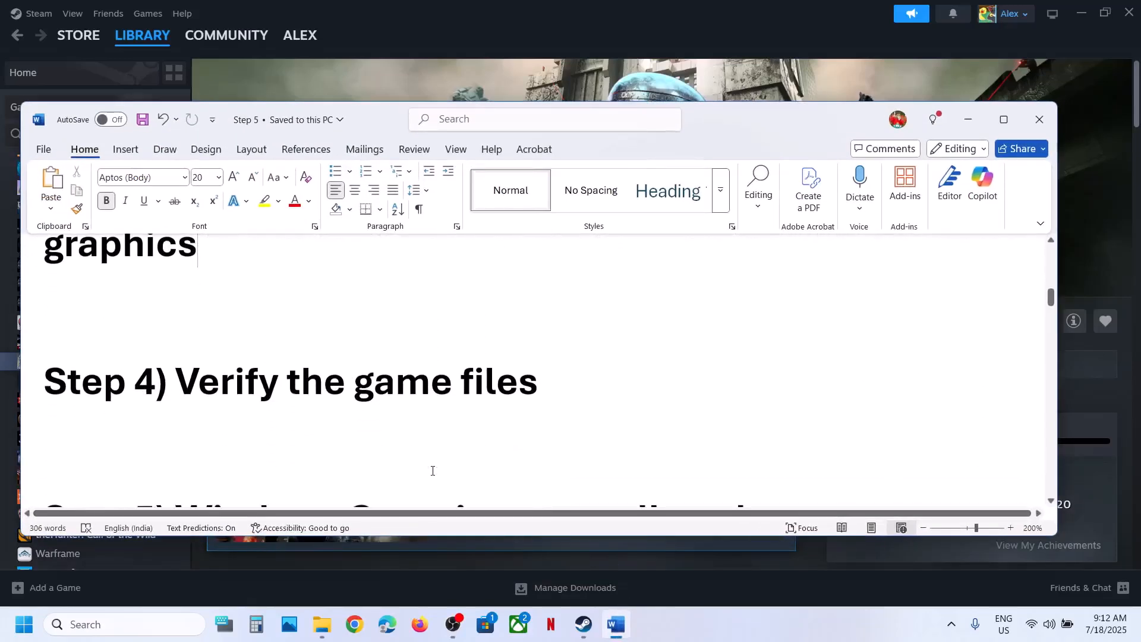
left_click(476, 94)
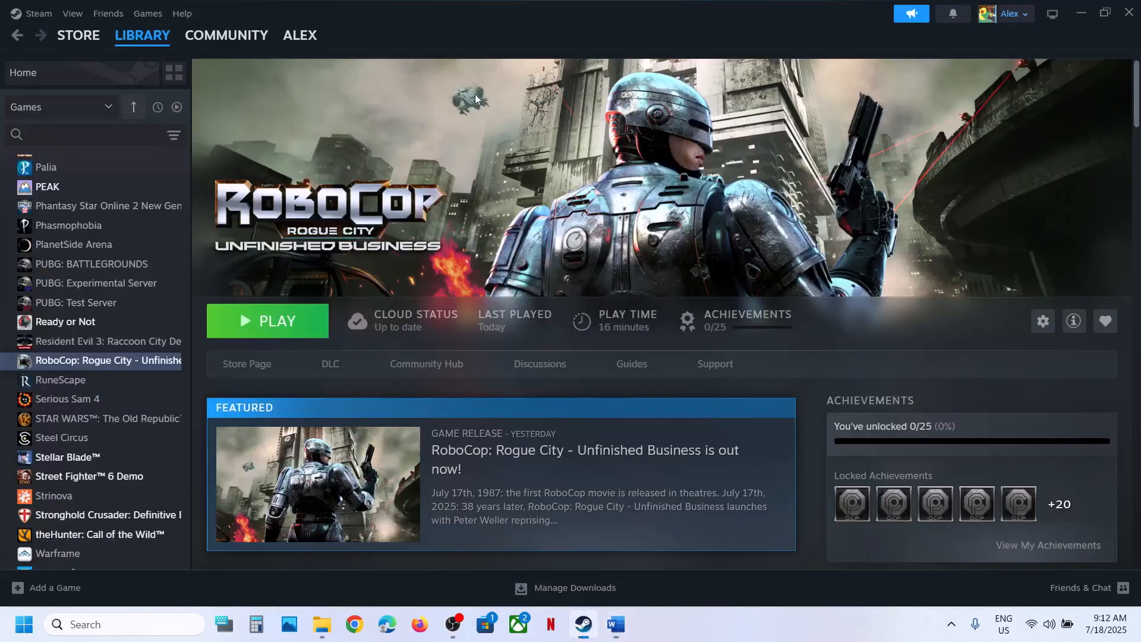
Open the RoboCop game's properties in Steam, view the Installed Files option for verifying file integrity, and close the properties
right_click(102, 365)
left_click(145, 475)
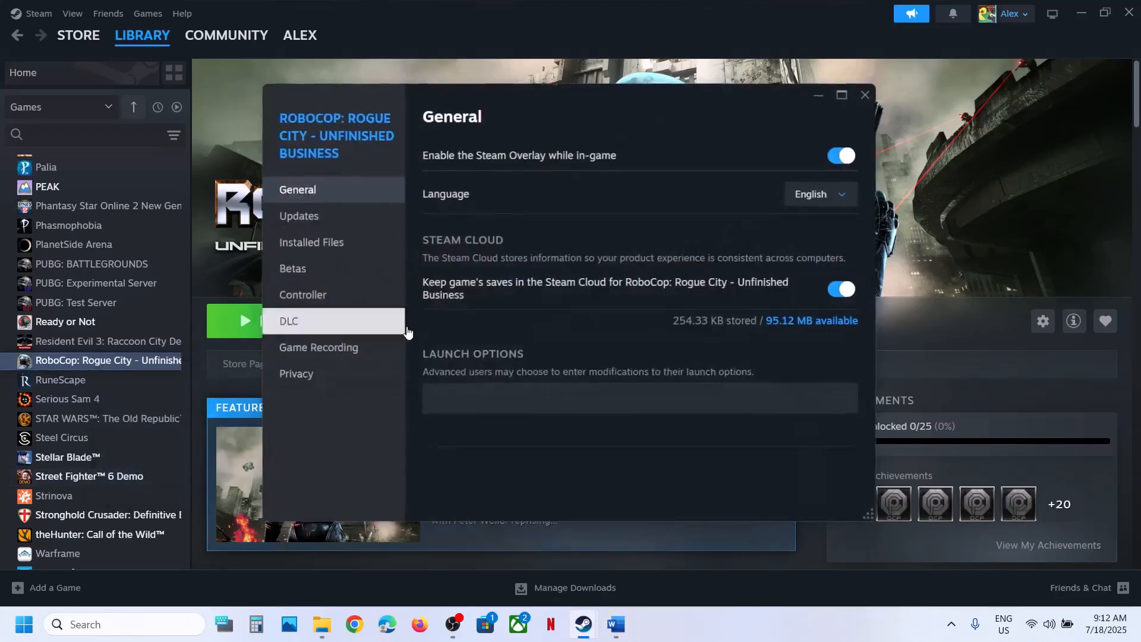
left_click(324, 242)
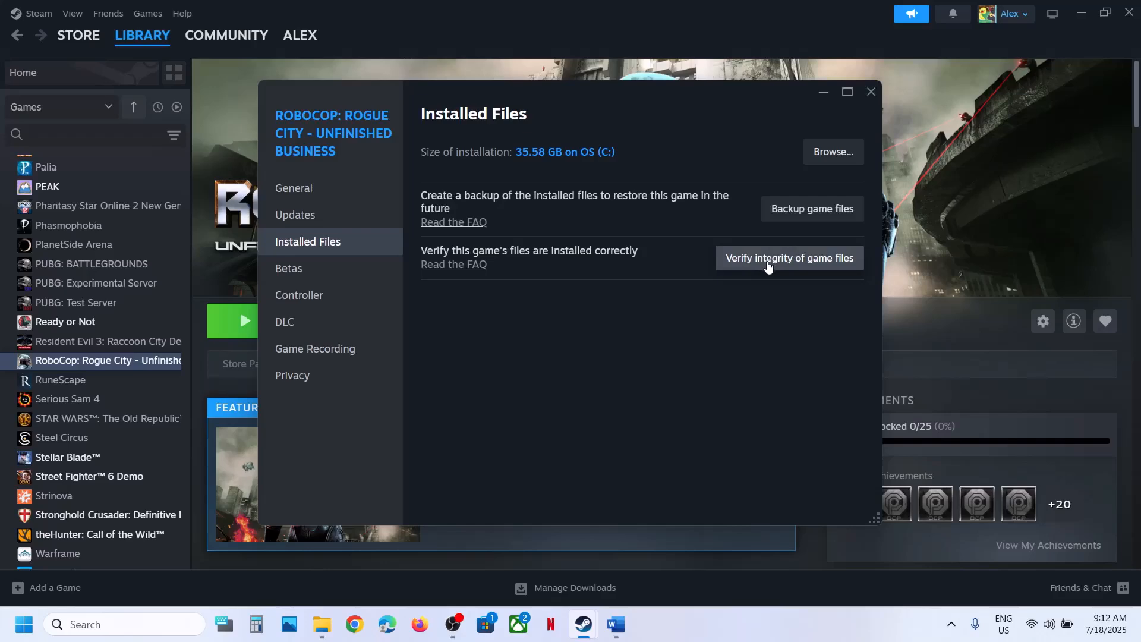
left_click(871, 93)
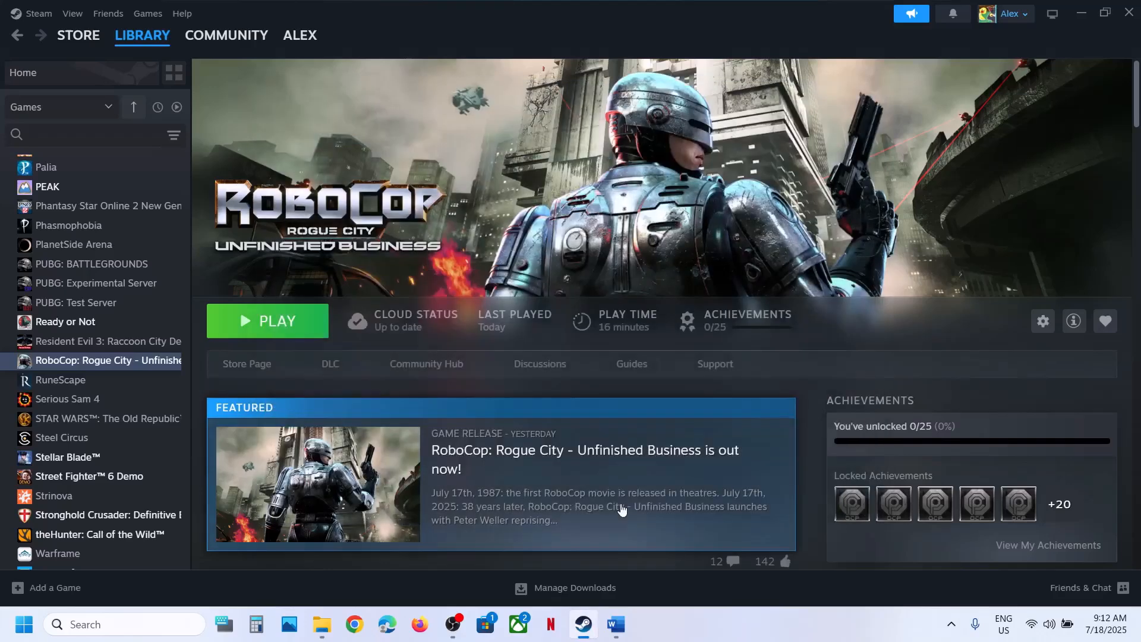
Switch to Word, read Step 5 on allowing the game exe through controlled folder access and firewall, and return to Steam
left_click(616, 624)
scroll(486, 426, "down", 4)
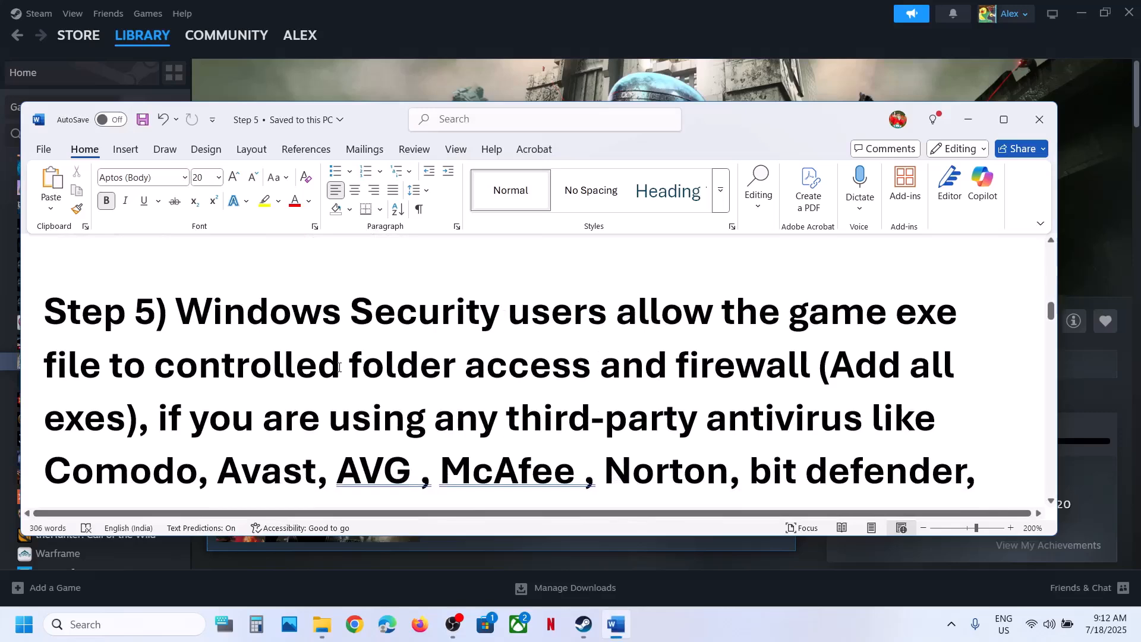
left_click_drag(420, 330, 176, 312)
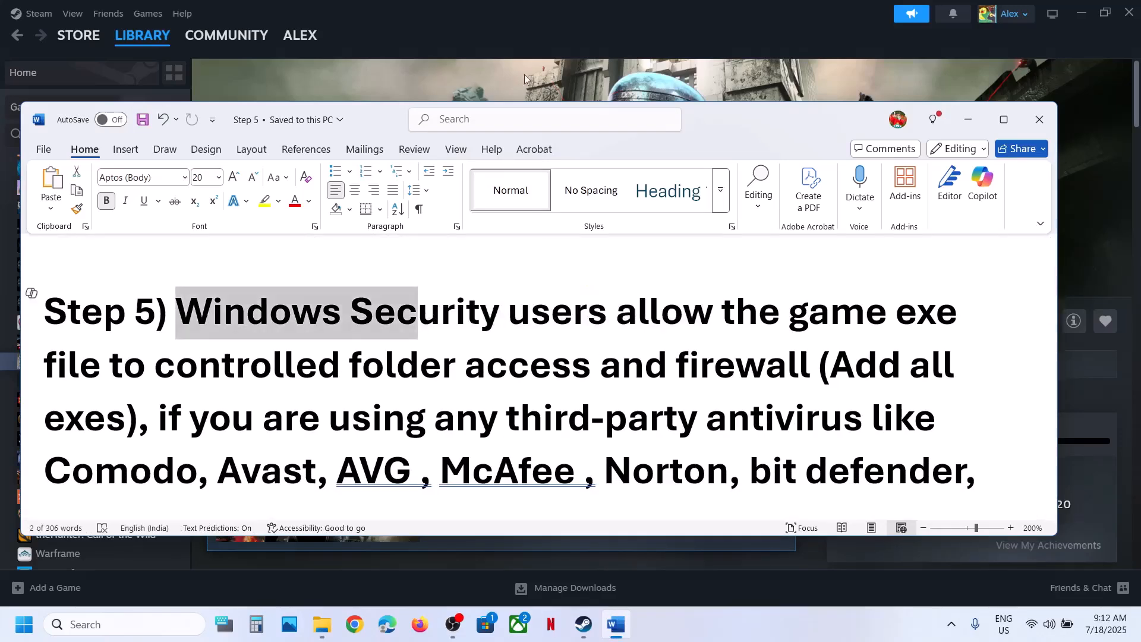
left_click(513, 74)
Switch to Windows Security through Settings and open the controlled folder access allowed apps list, granting administrator permission
key("super+i")
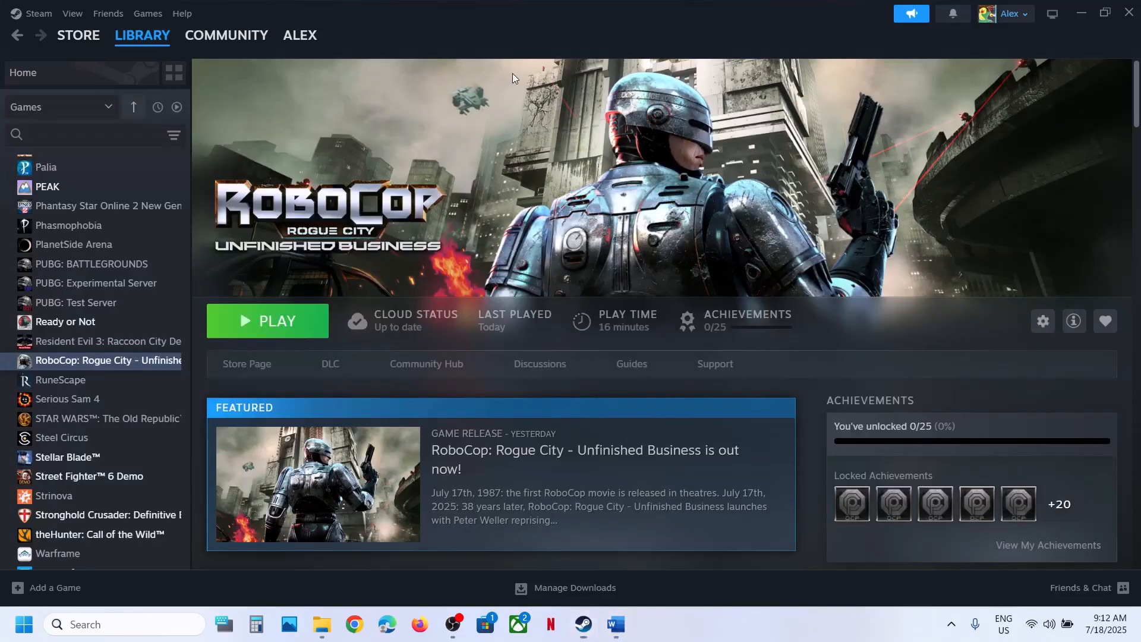
left_click(110, 465)
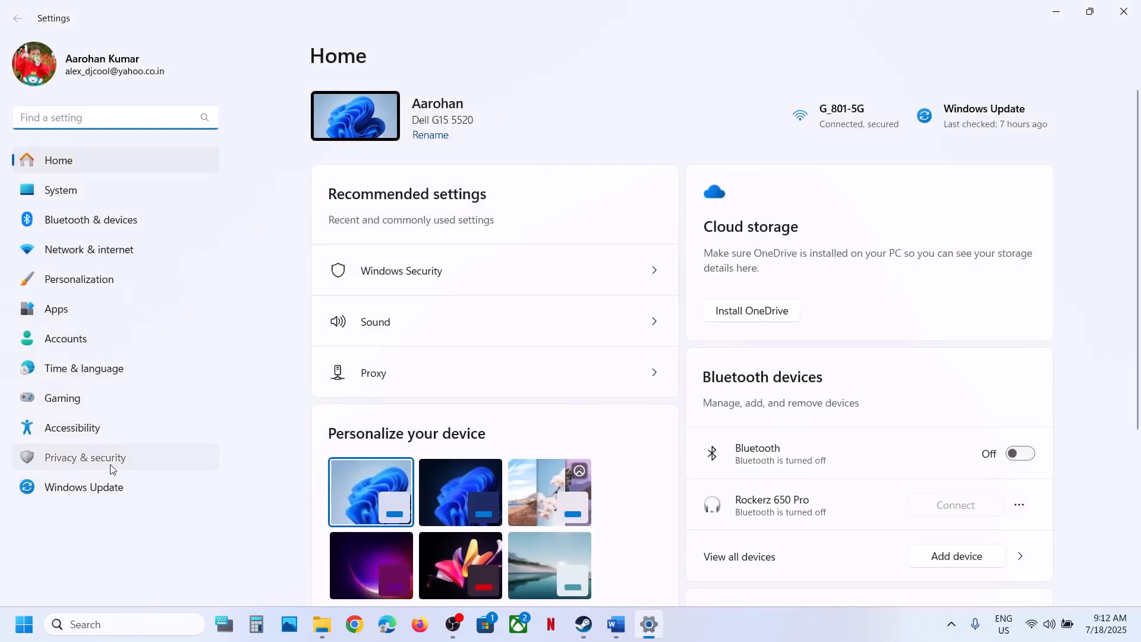
left_click(434, 145)
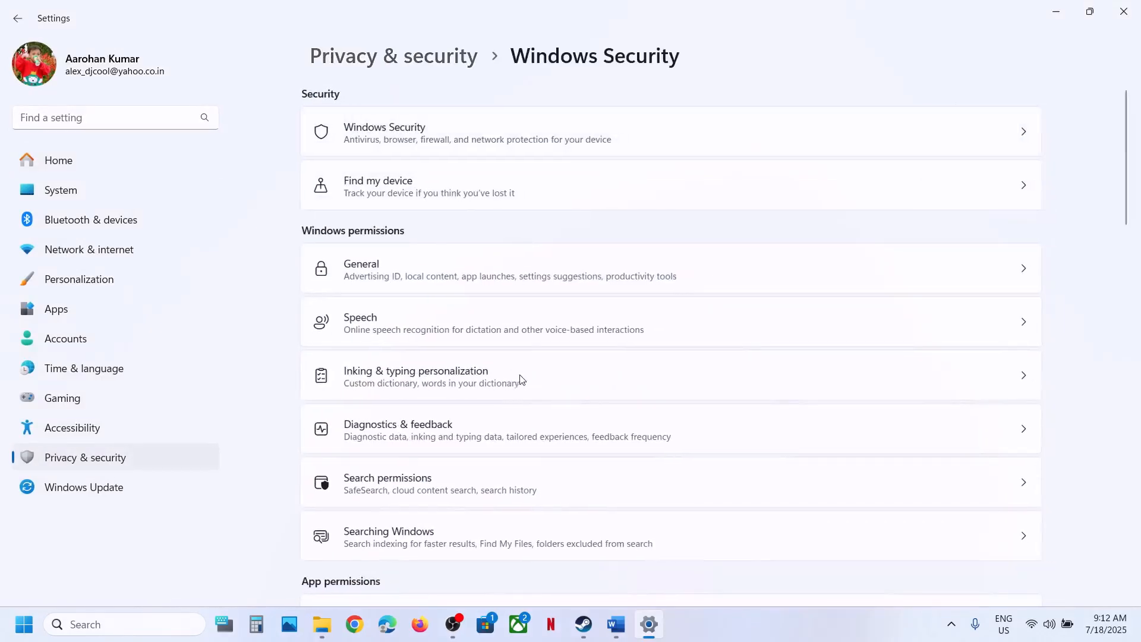
left_click(412, 240)
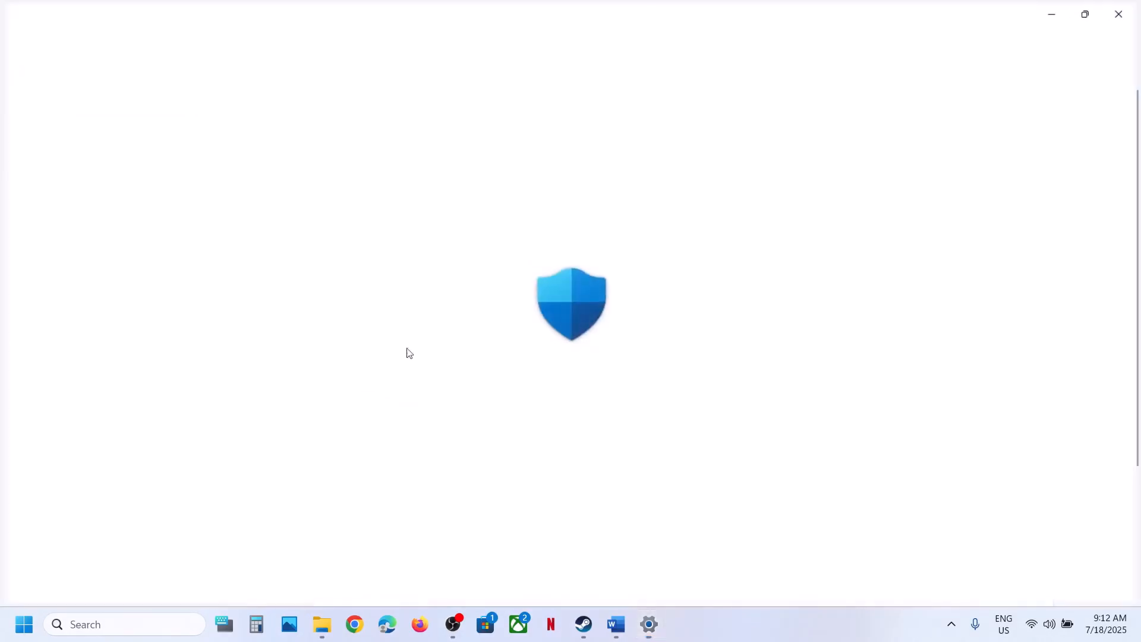
scroll(409, 393, "down", 5)
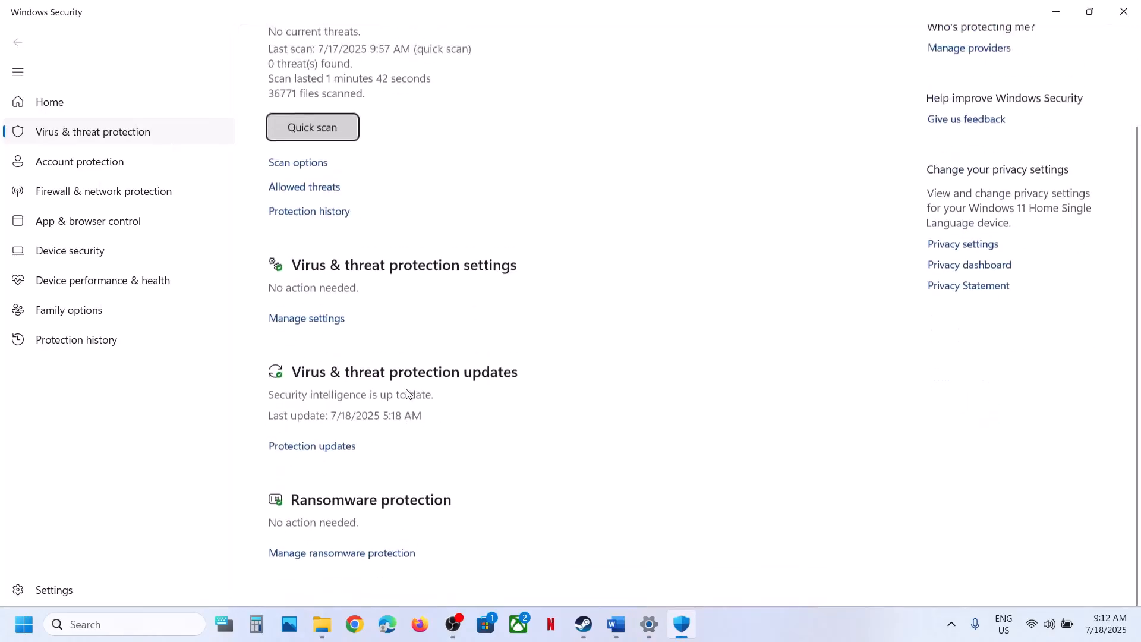
left_click(337, 559)
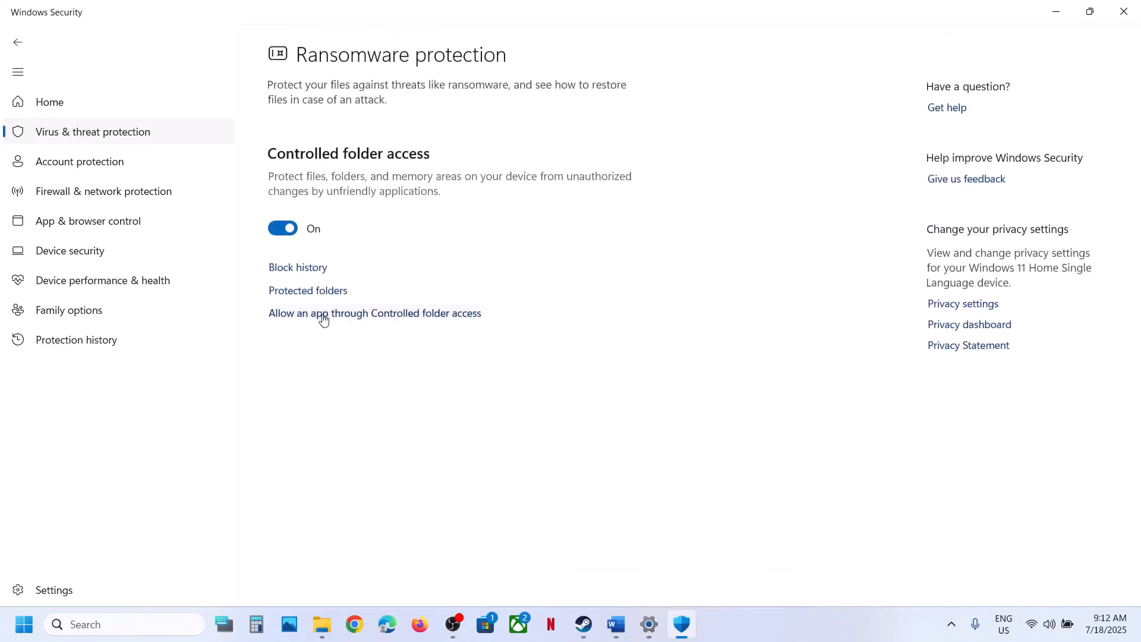
left_click(366, 320)
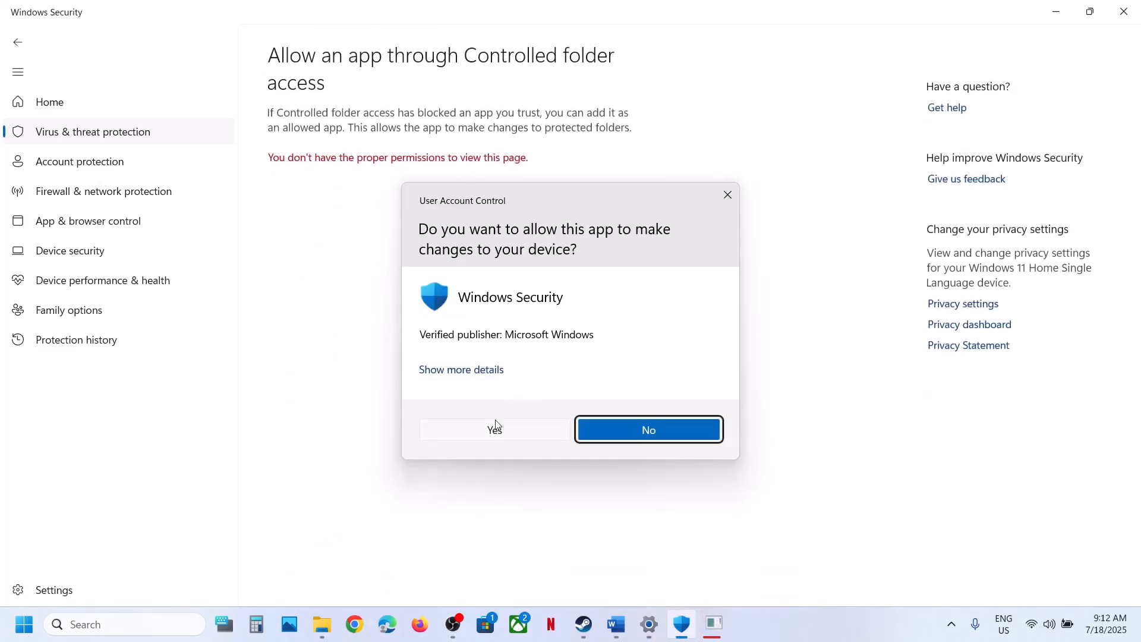
left_click(488, 433)
Add RoboCopUnfinishedBusiness from the game's folder in steamapps\common to the apps allowed through controlled folder access
scroll(433, 196, "down", 2)
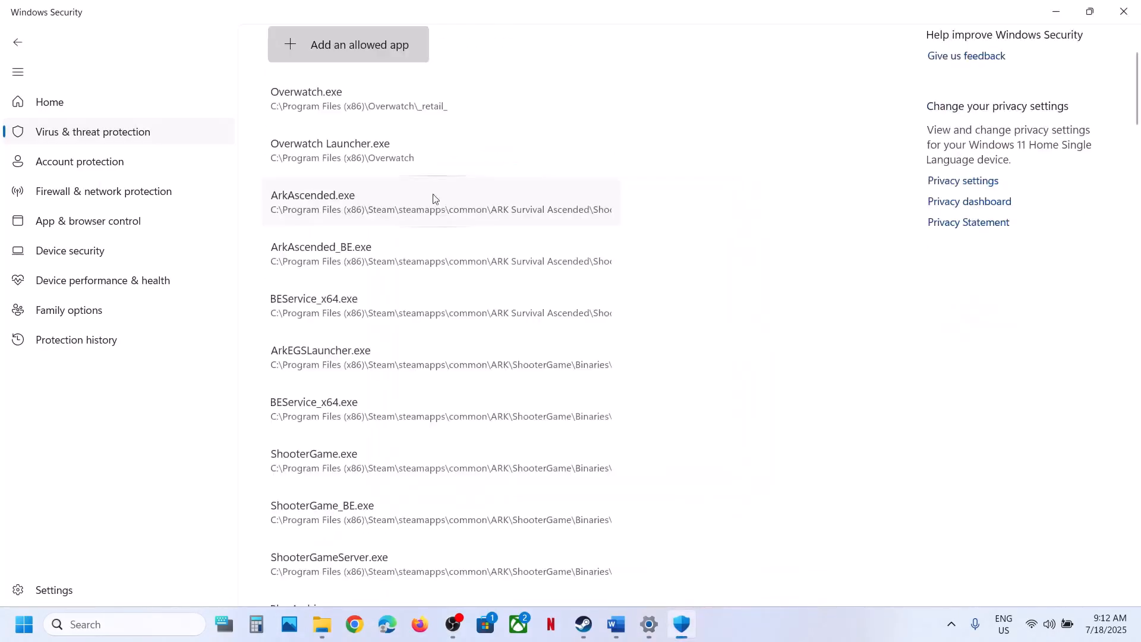
left_click(373, 57)
left_click(359, 110)
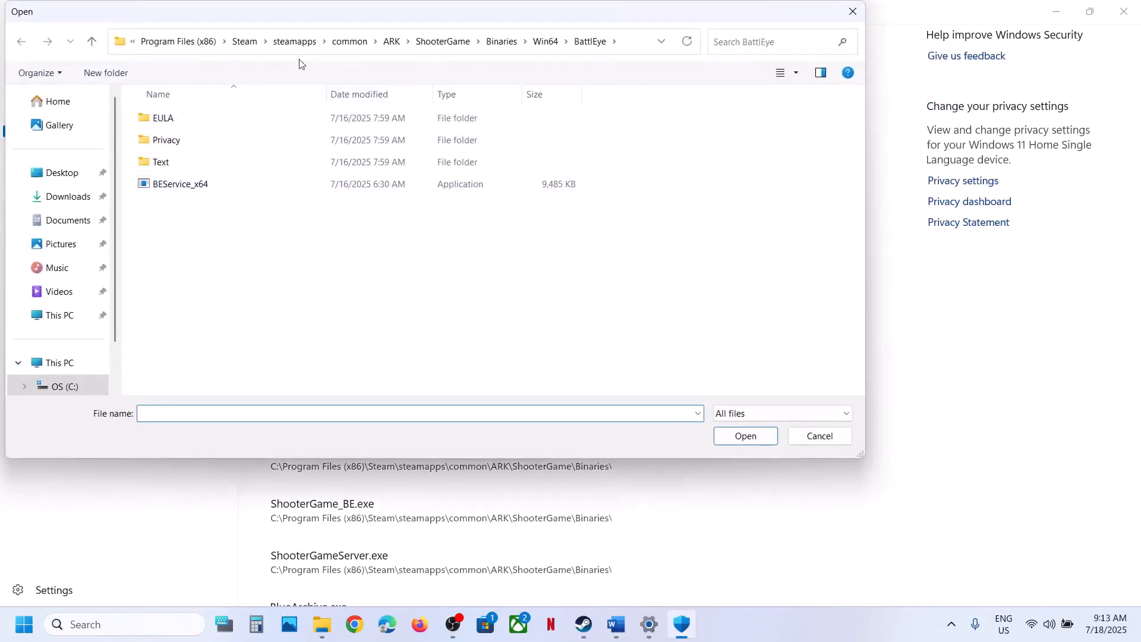
left_click(343, 42)
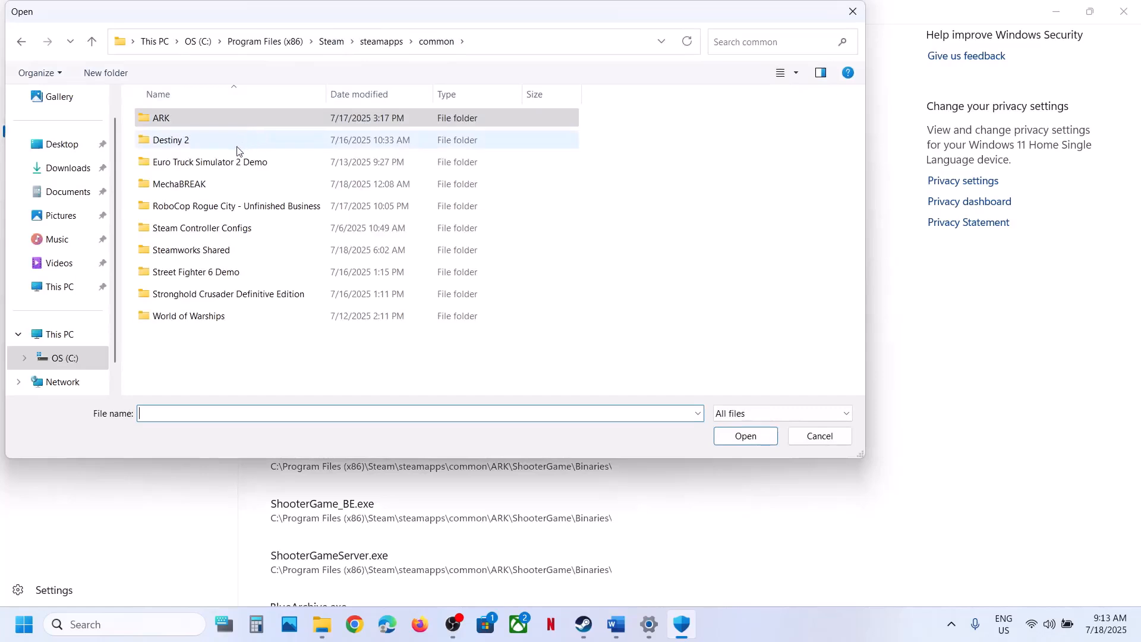
double_click(225, 205)
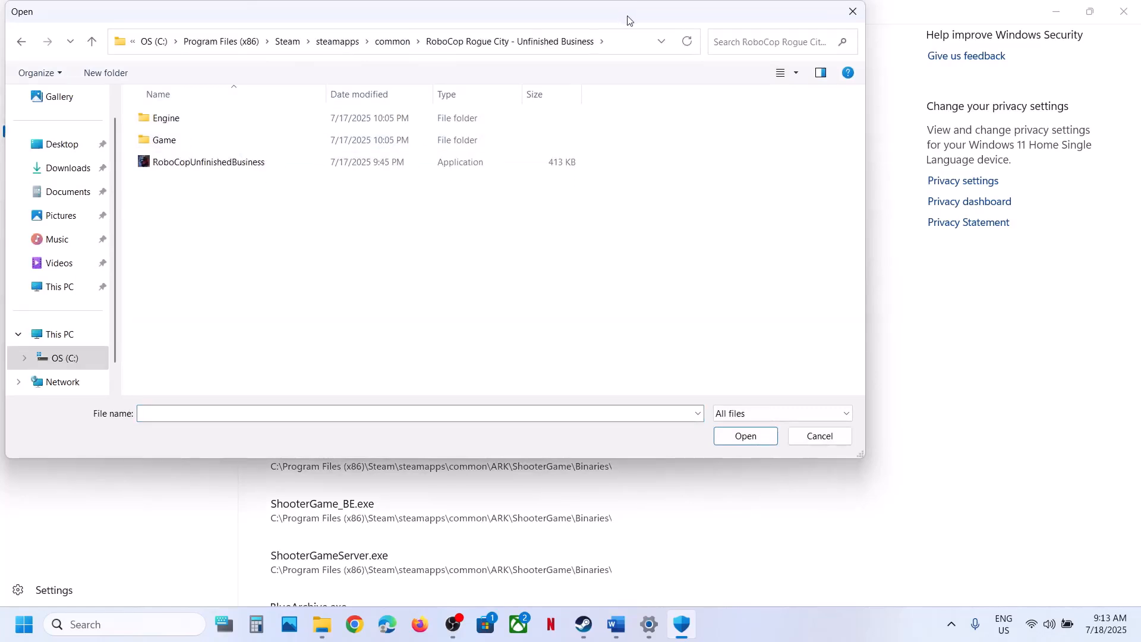
left_click(629, 45)
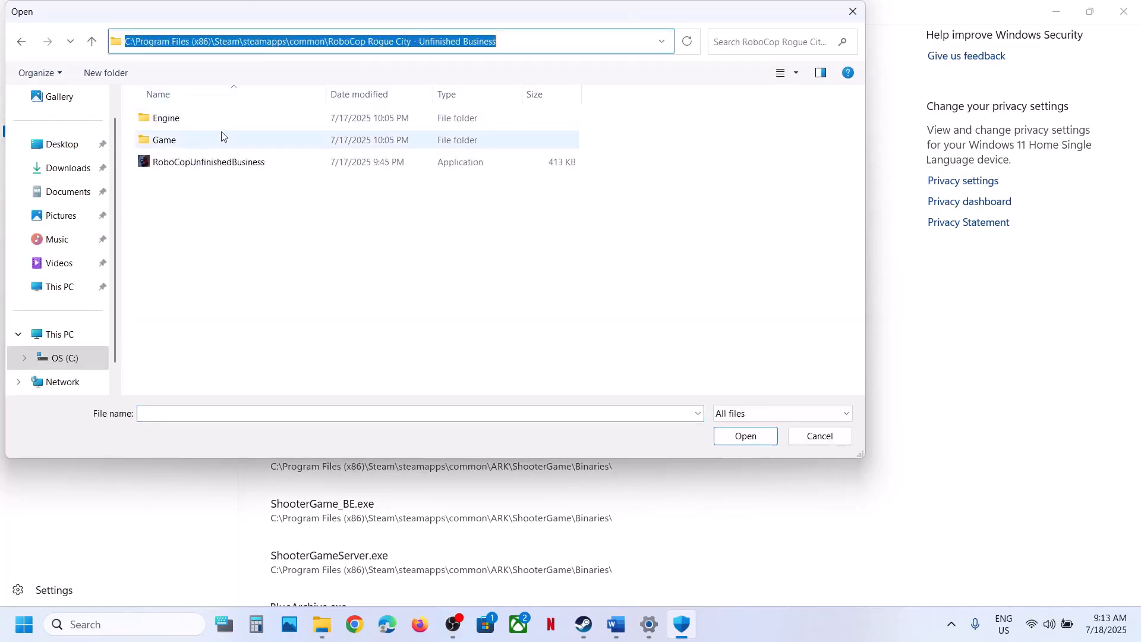
left_click(197, 164)
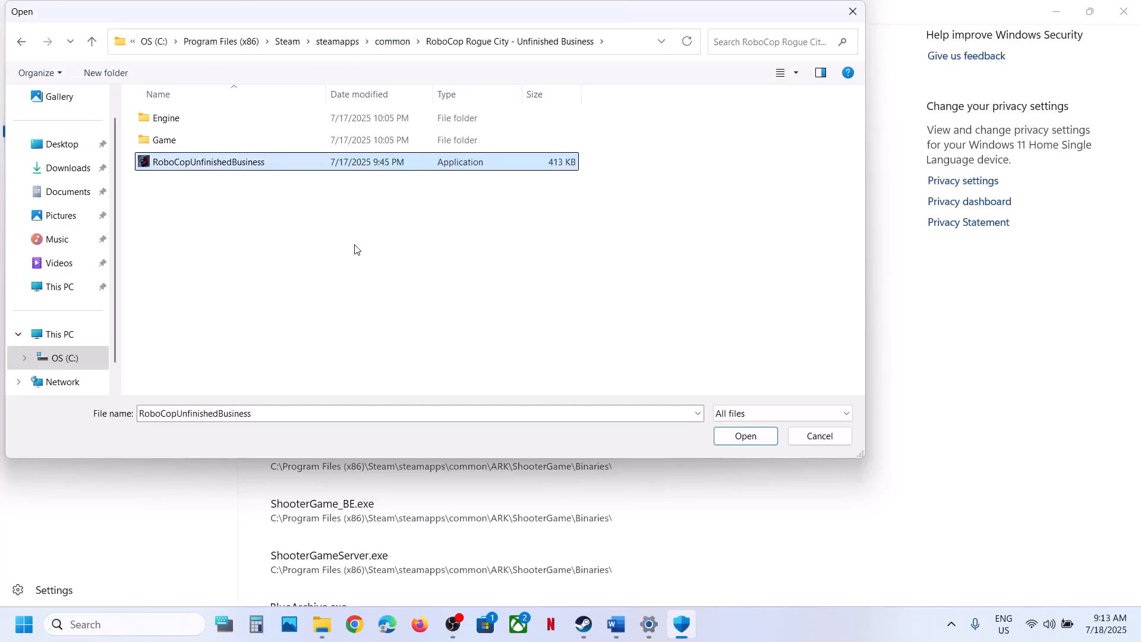
left_click(745, 437)
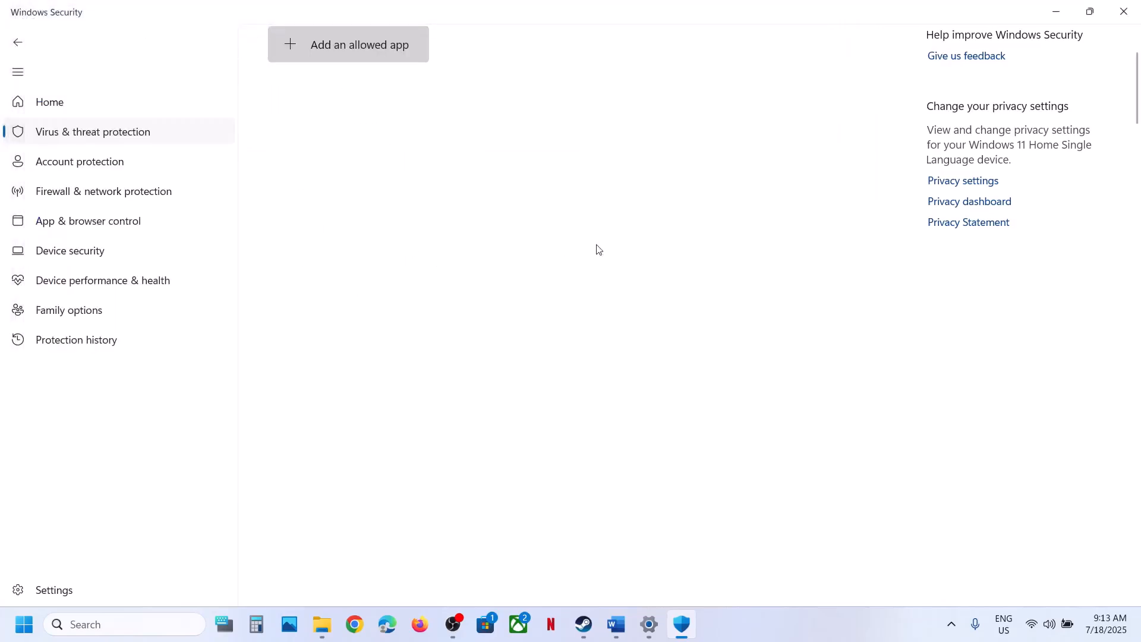
Allow RoboCopUnfinishedBusiness-Win64-Shipping from the game's Game\Binaries\Win64 folder through controlled folder access
left_click(382, 54)
left_click(375, 100)
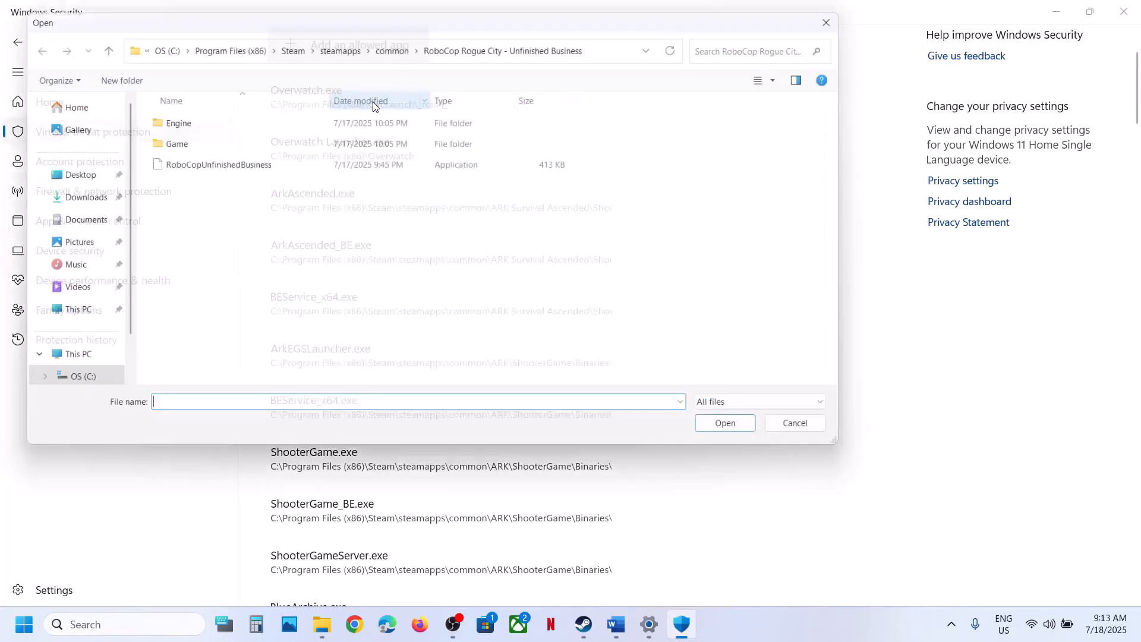
double_click(175, 143)
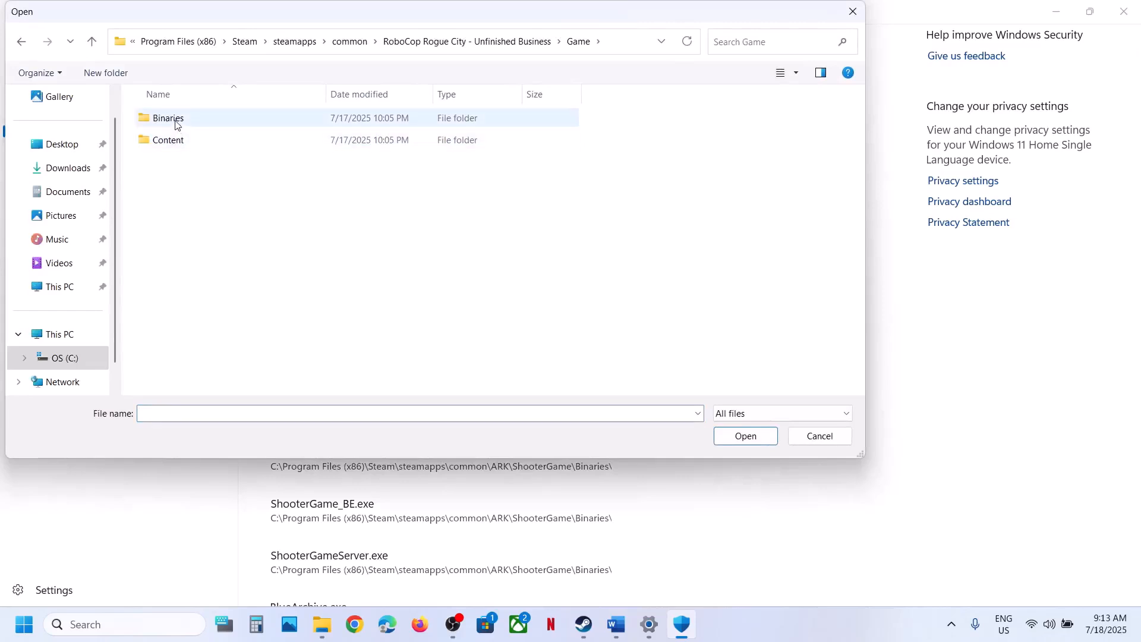
double_click(174, 121)
left_click(176, 122)
double_click(175, 122)
left_click(208, 139)
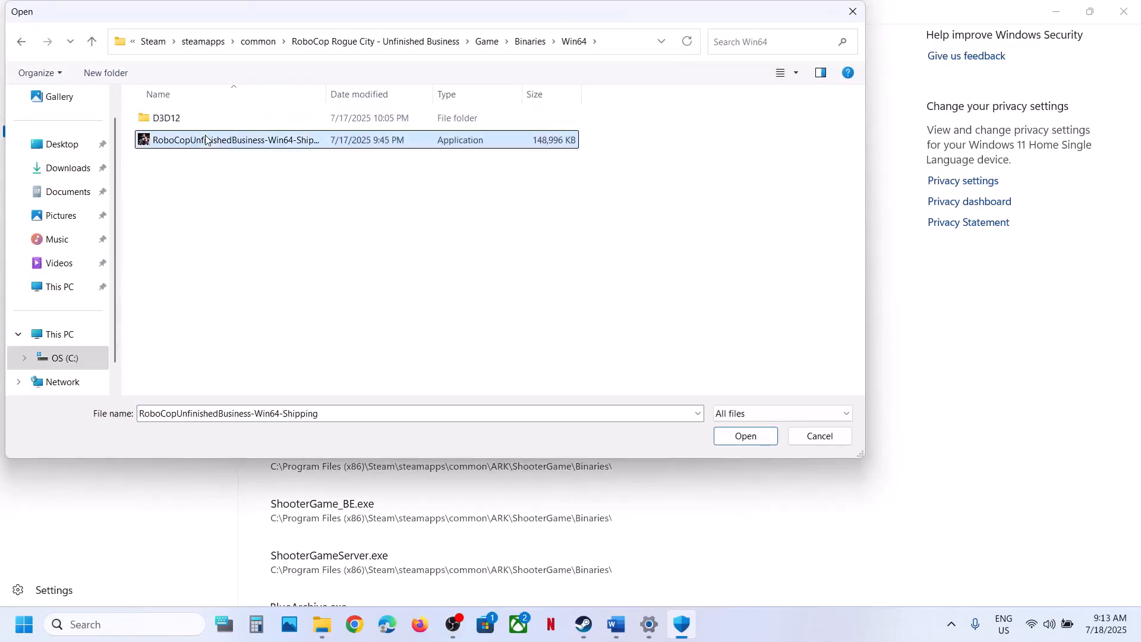
left_click(745, 436)
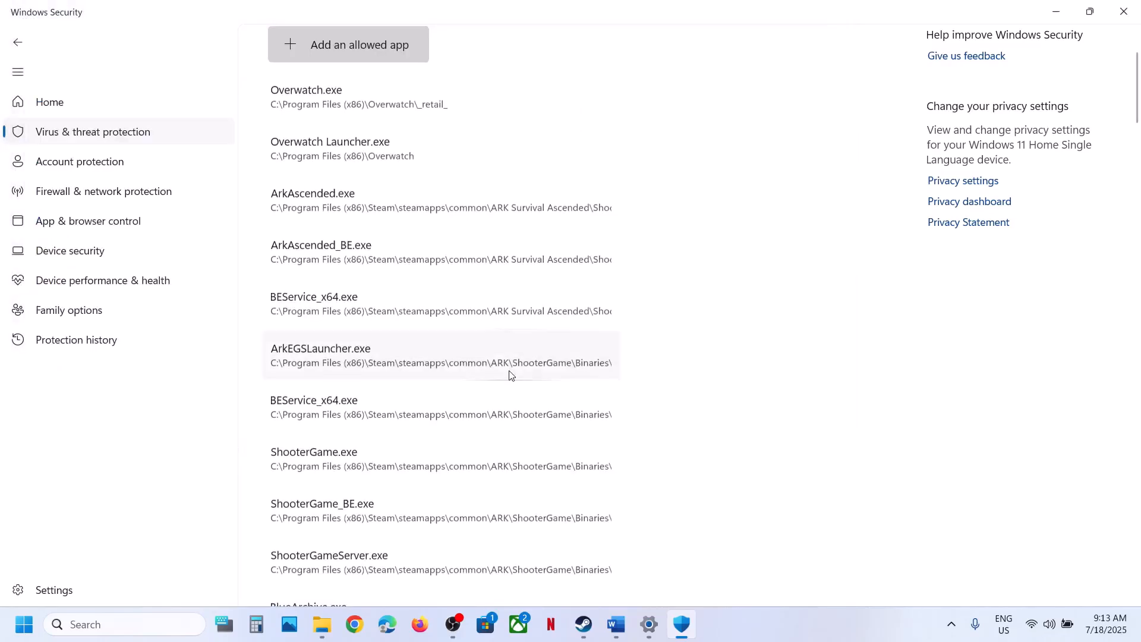
Switch to Control Panel and open the list of apps allowed through Windows Defender Firewall
left_click(152, 623)
type("control")
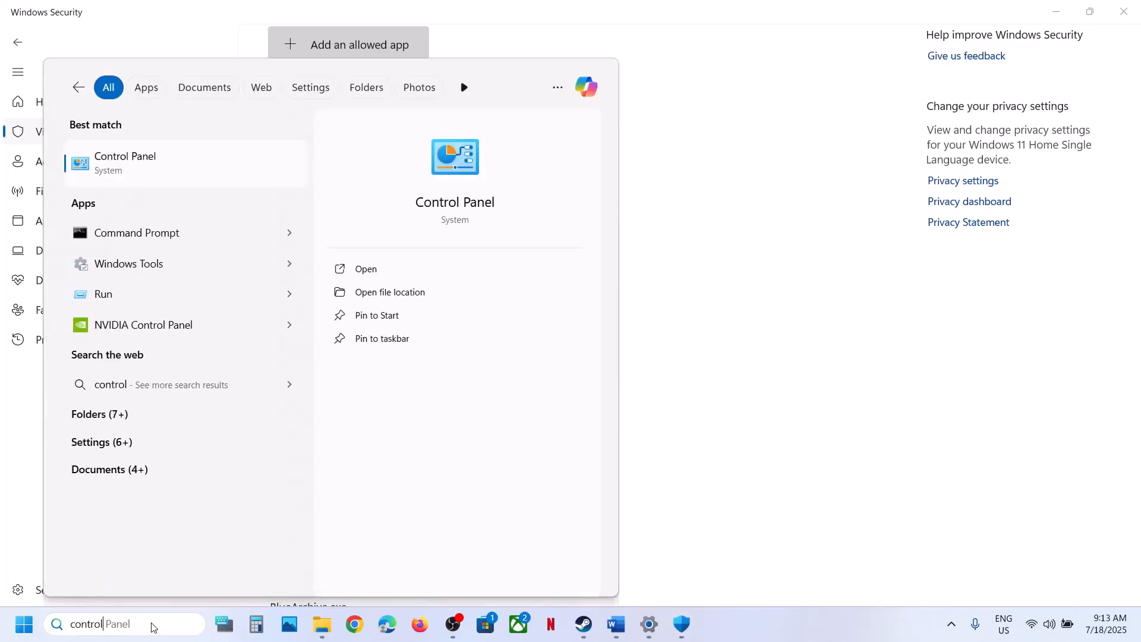
key("Return")
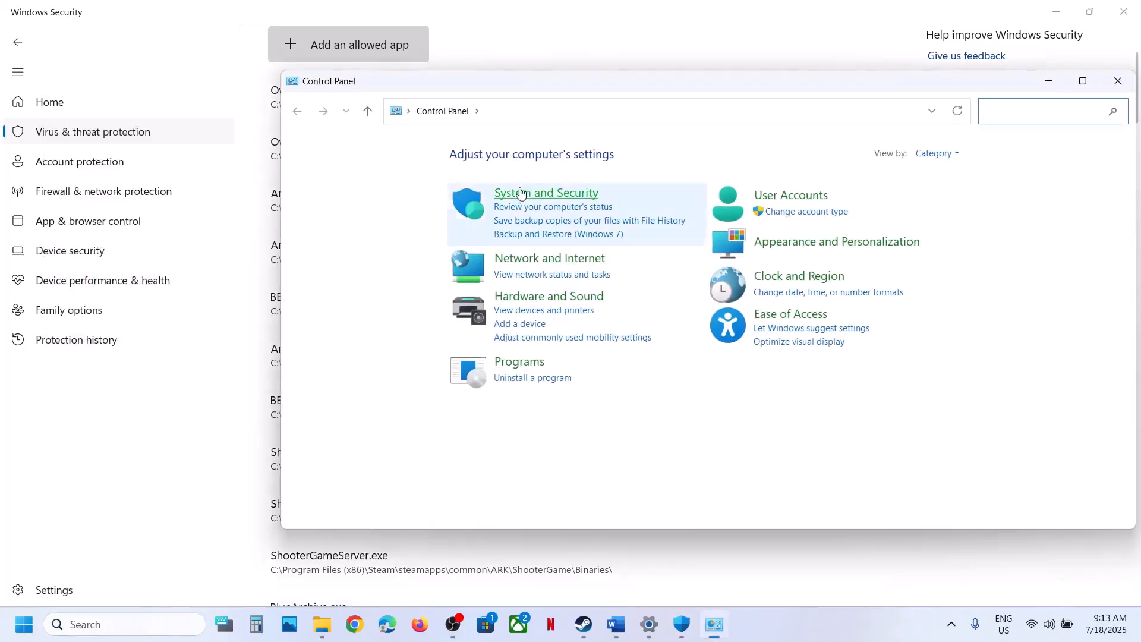
left_click(462, 194)
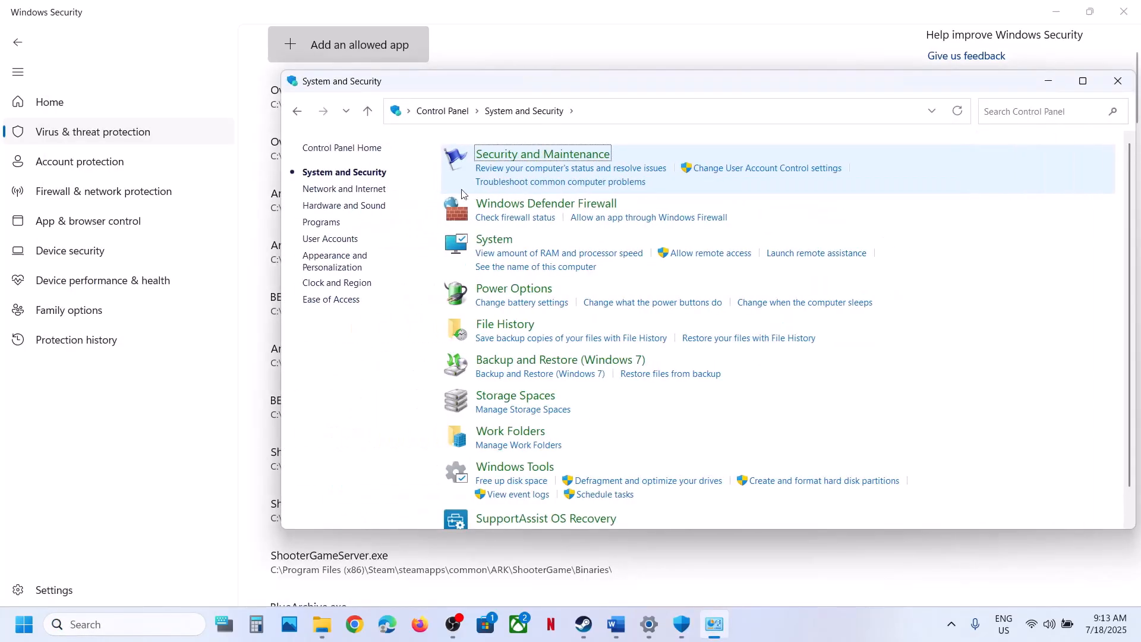
left_click(515, 204)
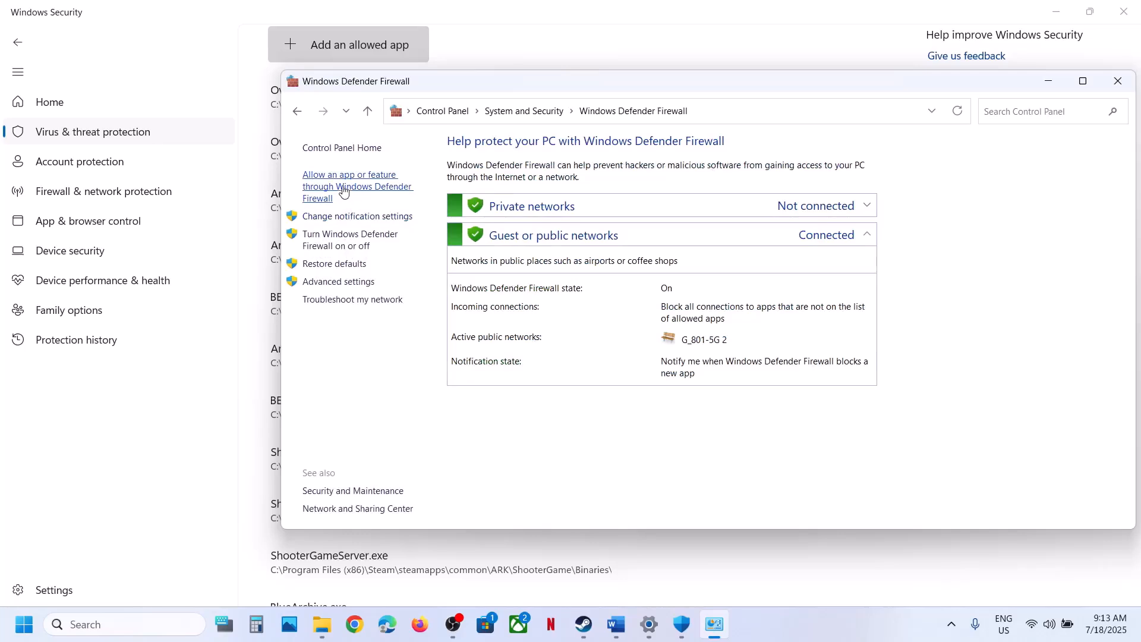
left_click(343, 189)
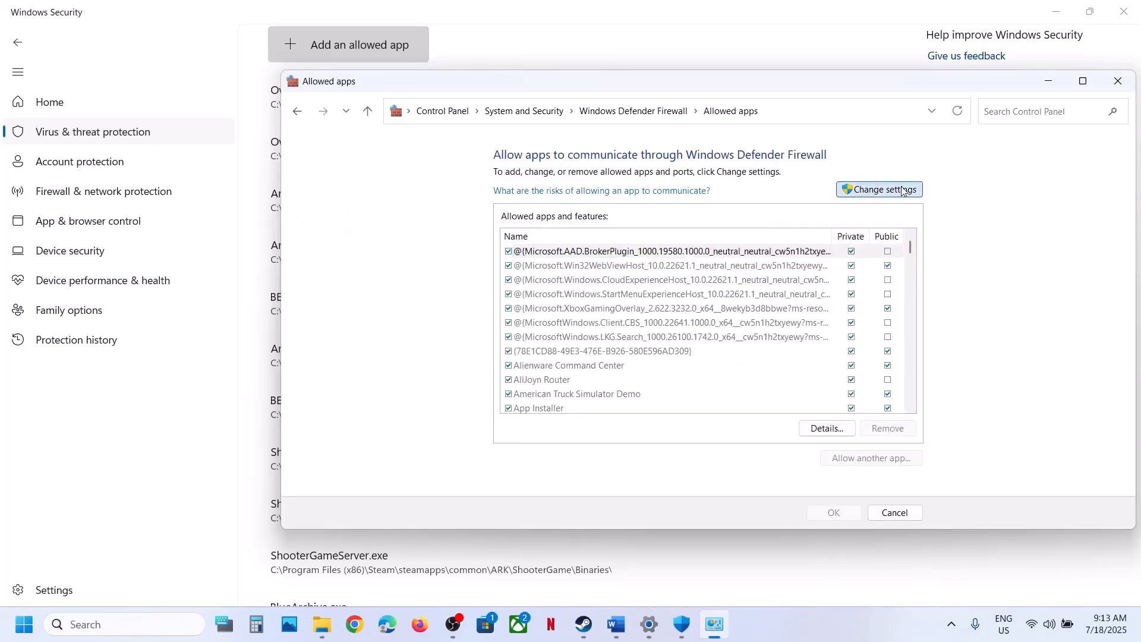
Enable changes to the firewall list and try to add RoboCopUnfinishedBusiness from the game's folder in steamapps\common
left_click(909, 189)
left_click(873, 458)
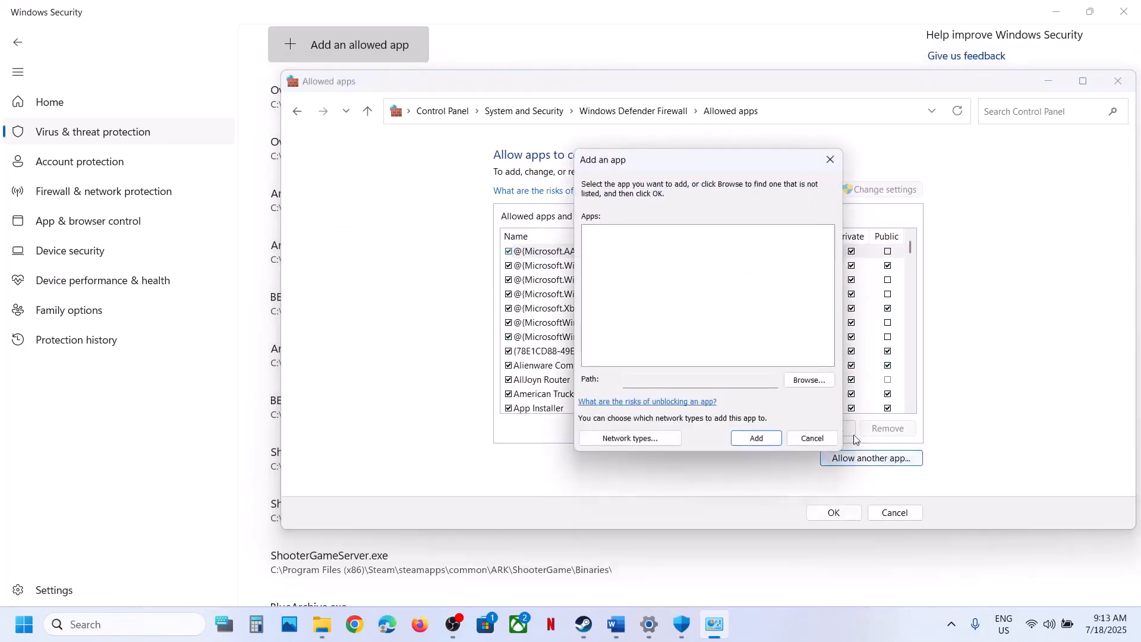
left_click(814, 382)
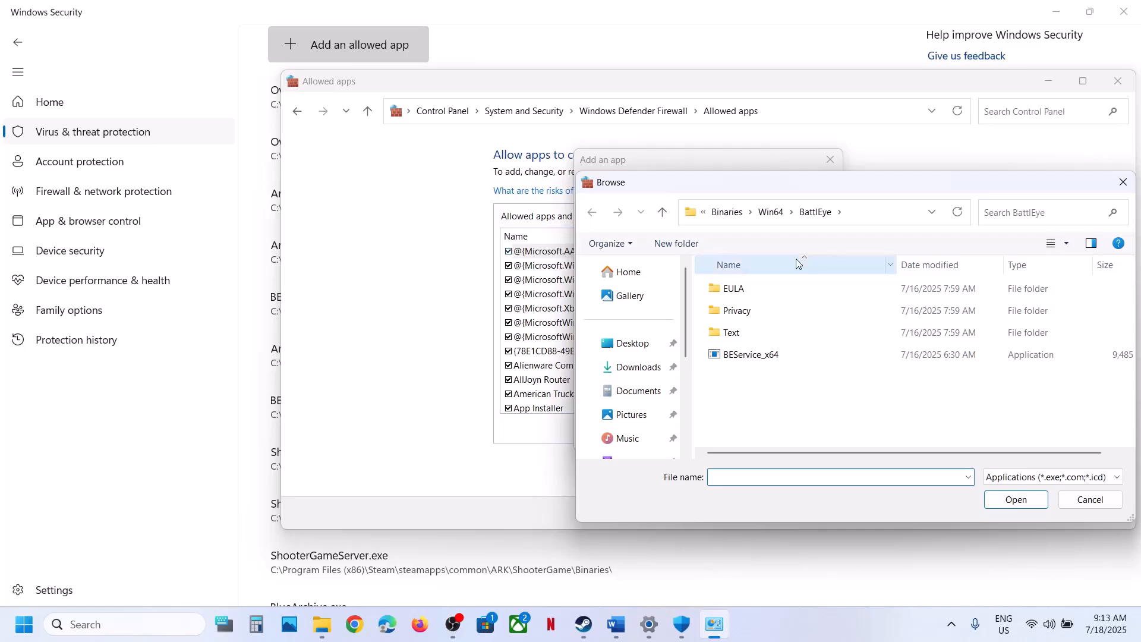
left_click(727, 214)
left_click(729, 220)
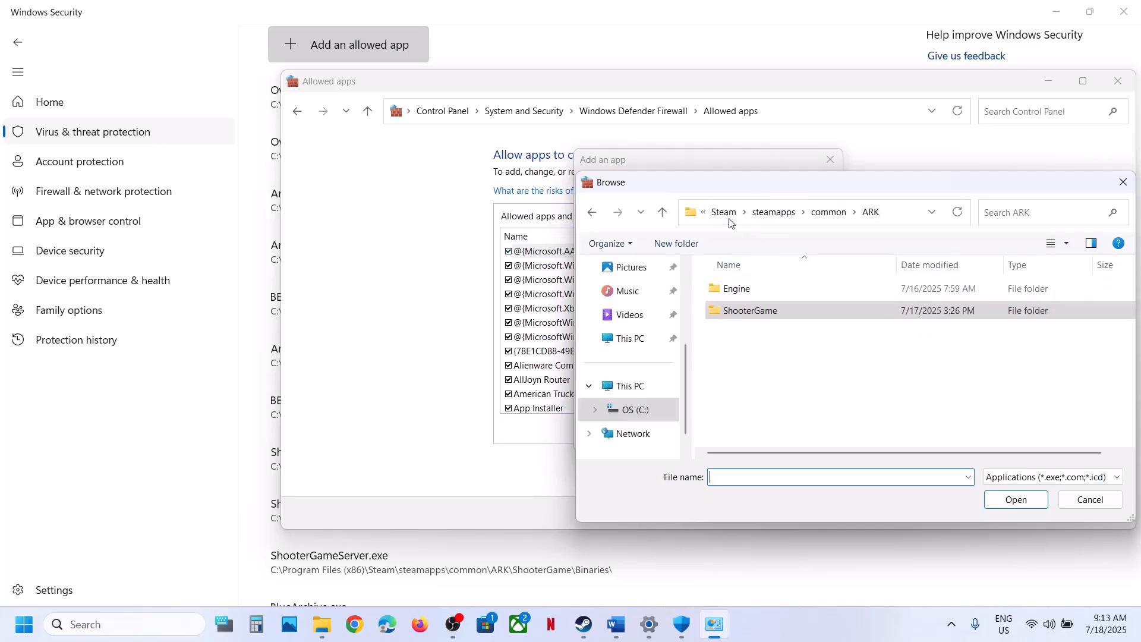
left_click(830, 212)
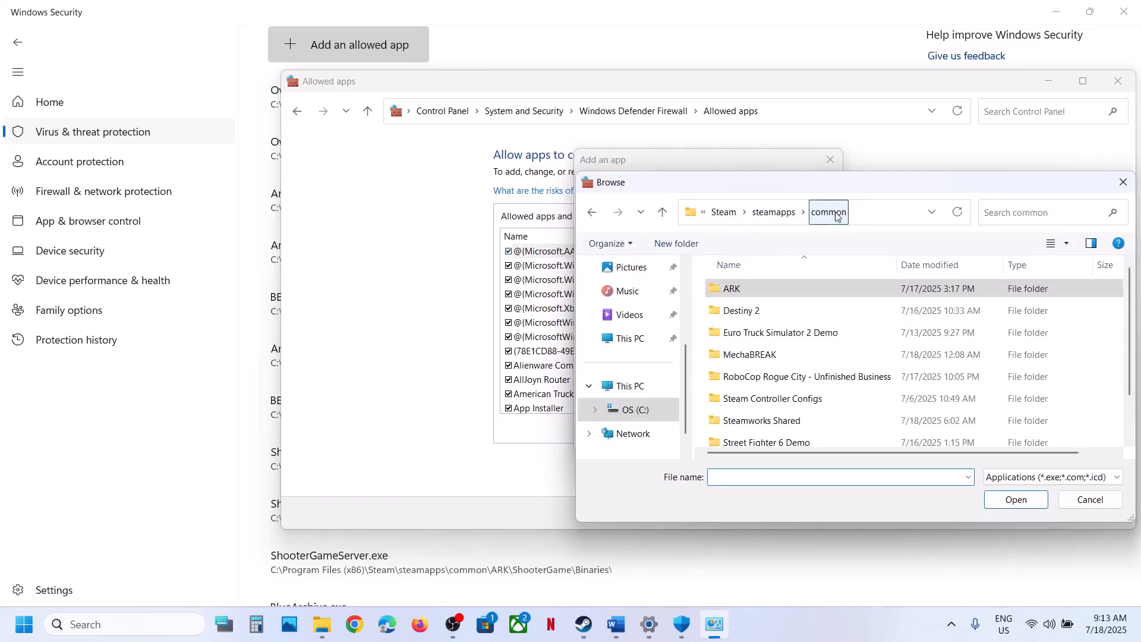
scroll(773, 337, "down", 1)
double_click(774, 330)
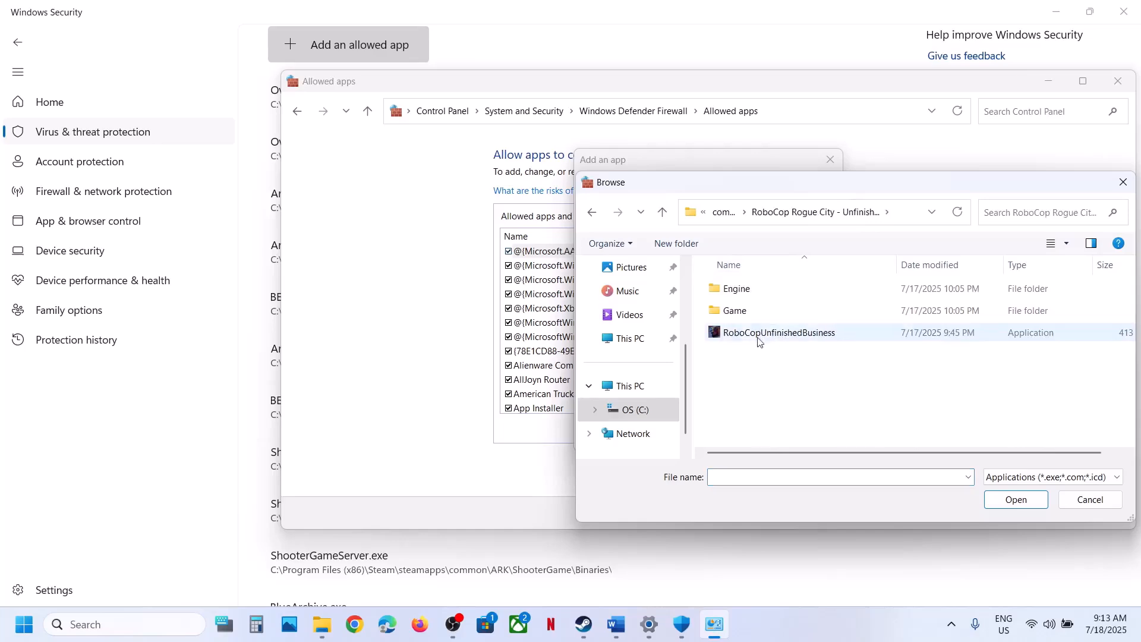
left_click(759, 334)
left_click(1016, 499)
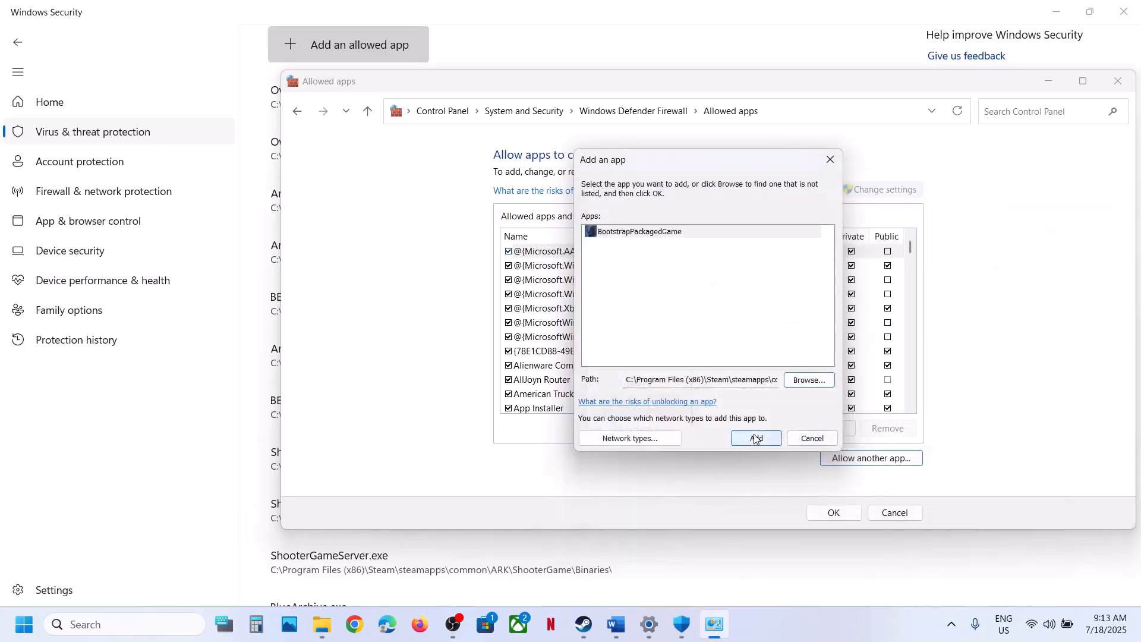
left_click(755, 438)
left_click(661, 375)
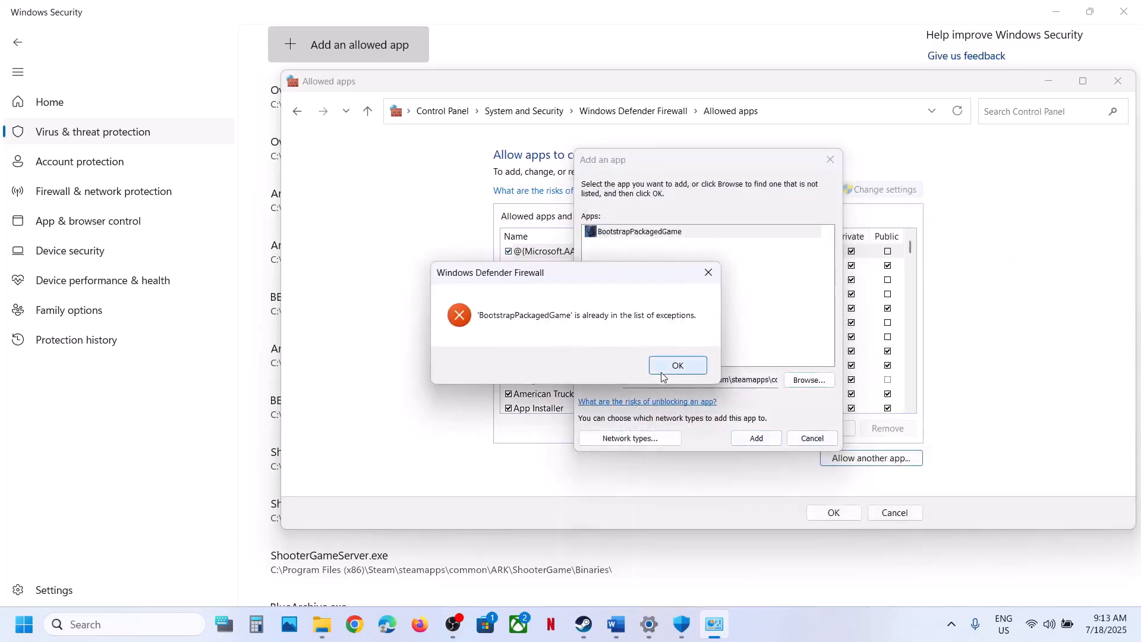
Add RoboCopUnfinishedBusiness-Win64-Shipping from Game\Binaries\Win64 to the firewall's allowed apps and select the RoboCopUnfinishedBusiness entry
left_click(817, 386)
double_click(731, 307)
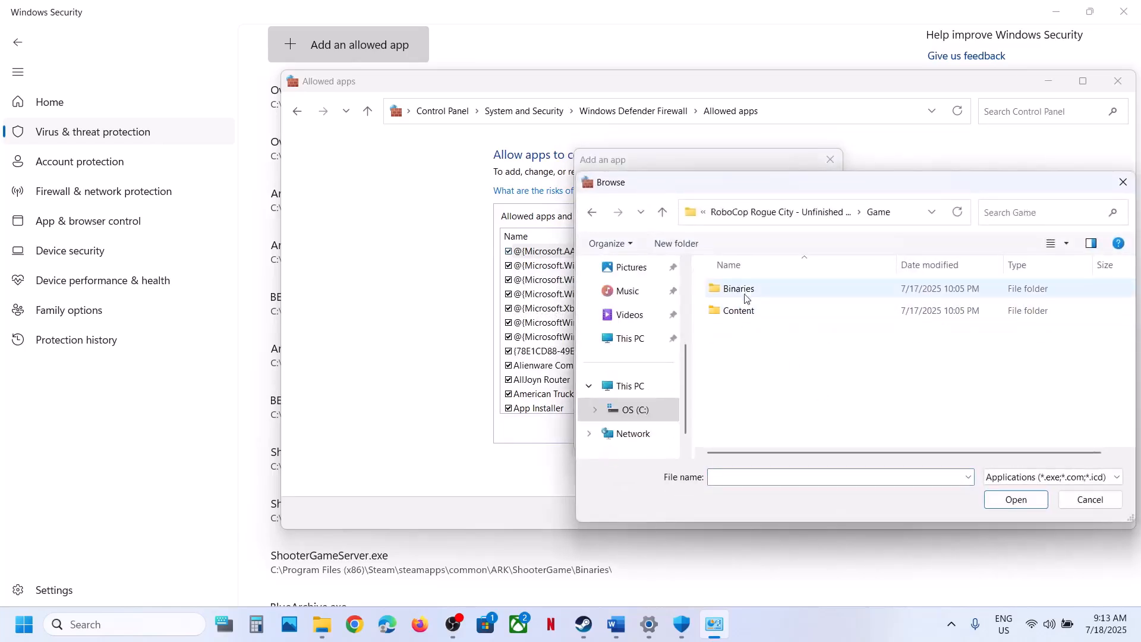
double_click(742, 294)
double_click(741, 293)
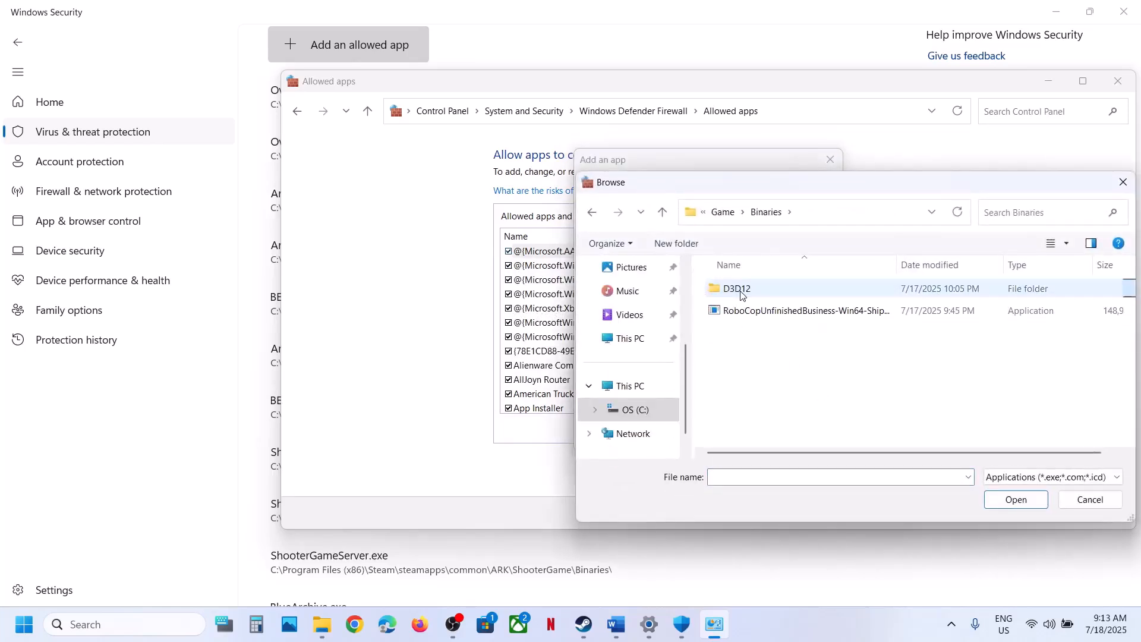
left_click(775, 309)
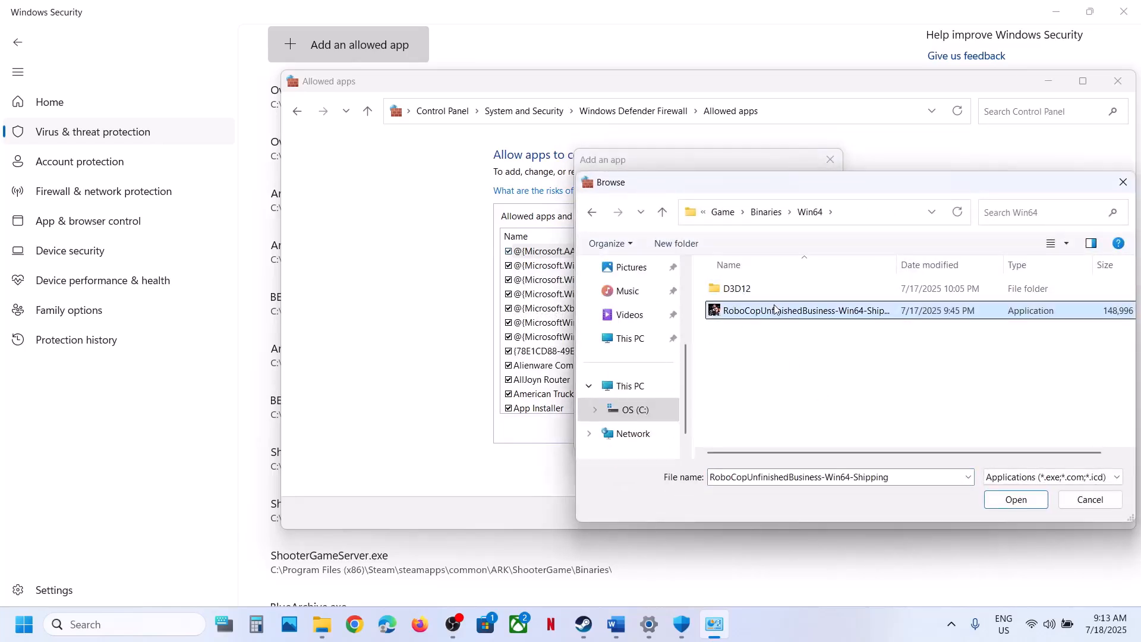
left_click(992, 501)
left_click(771, 442)
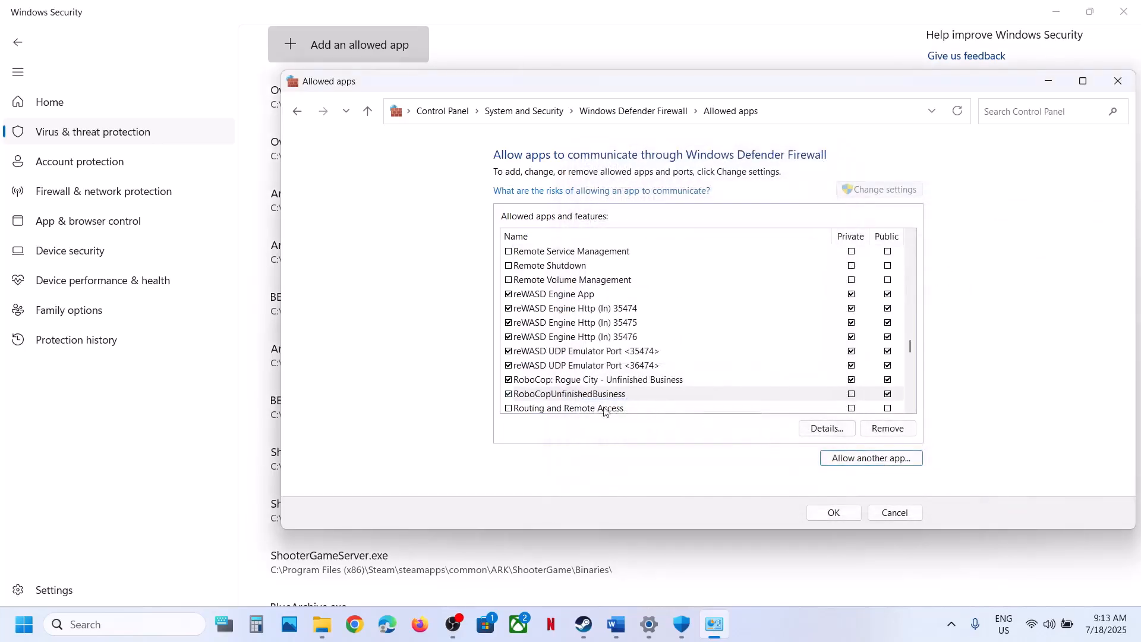
left_click(588, 394)
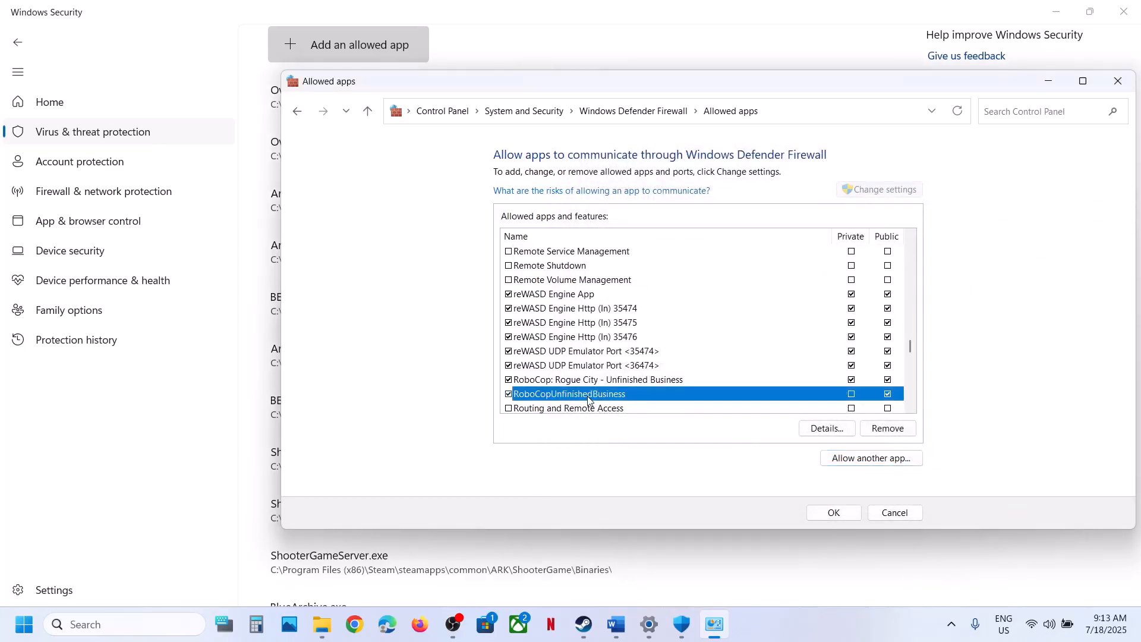
Save the firewall's allowed apps list and close the Control Panel, Windows Security and Settings windows
left_click(833, 513)
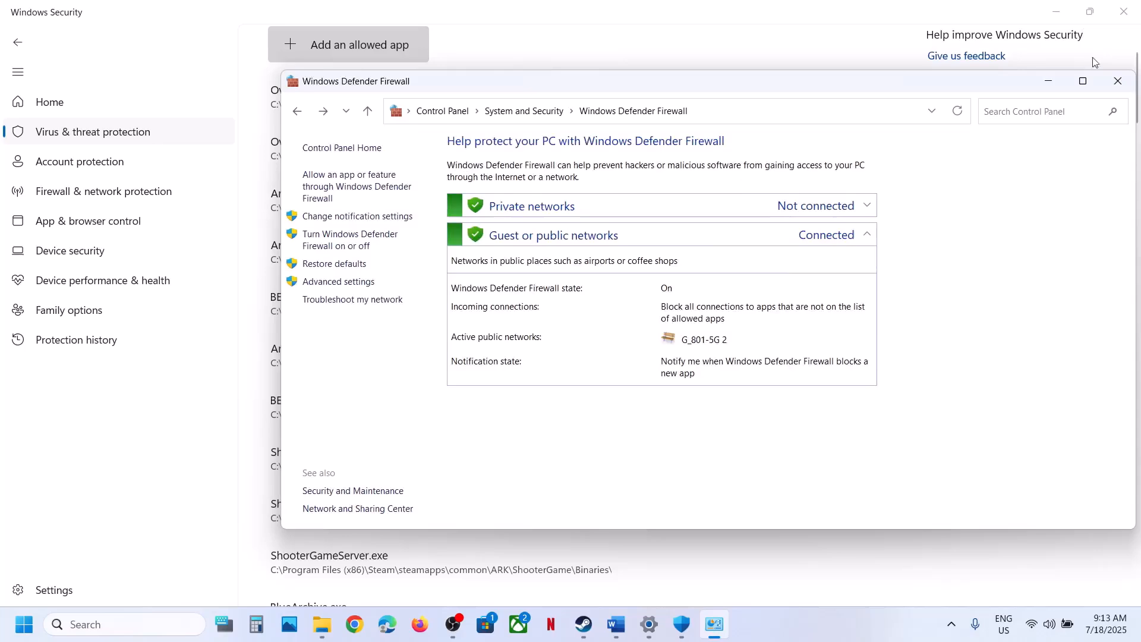
left_click(1117, 81)
left_click(1121, 15)
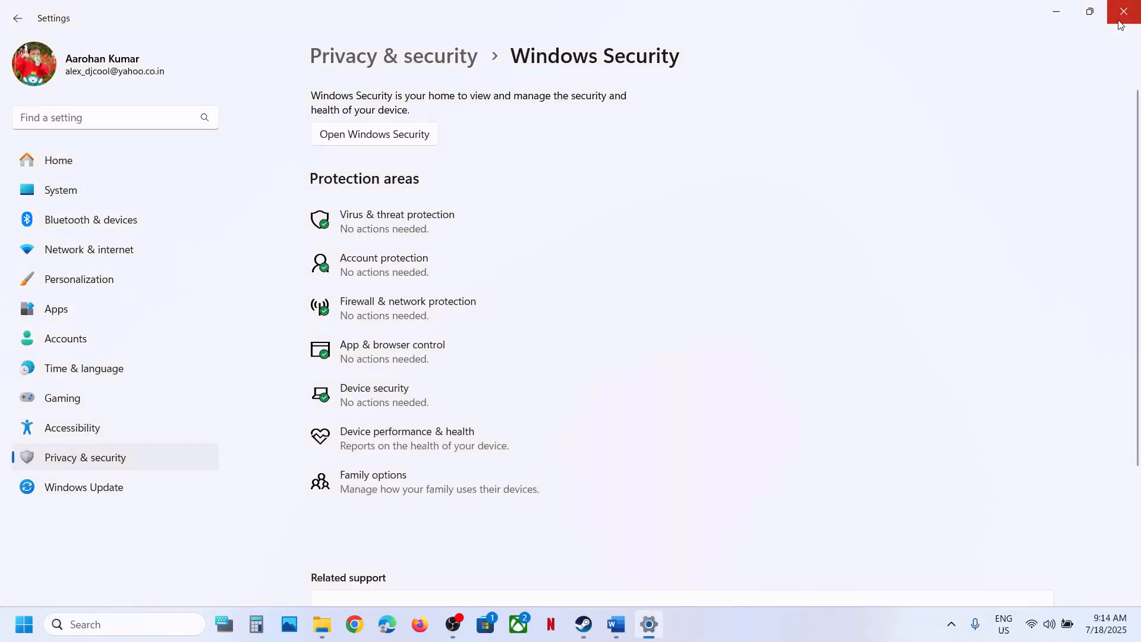
left_click(1119, 22)
Switch to the Word document and read Step 5 on third-party antivirus programs and Step 6 on running the game as administrator
left_click(615, 624)
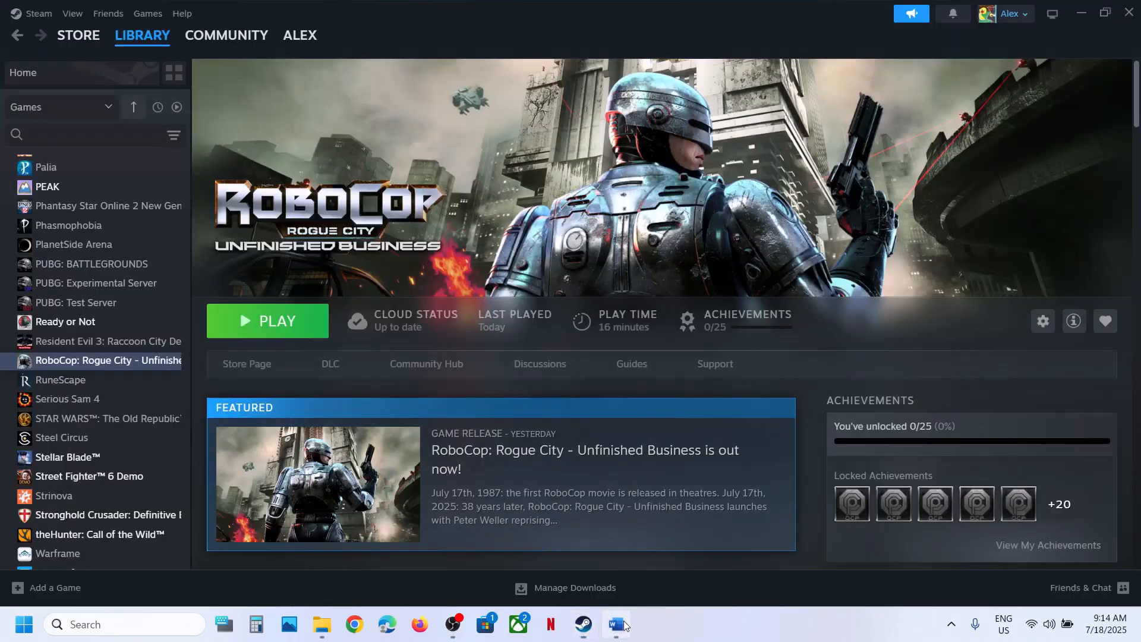
scroll(459, 429, "down", 1)
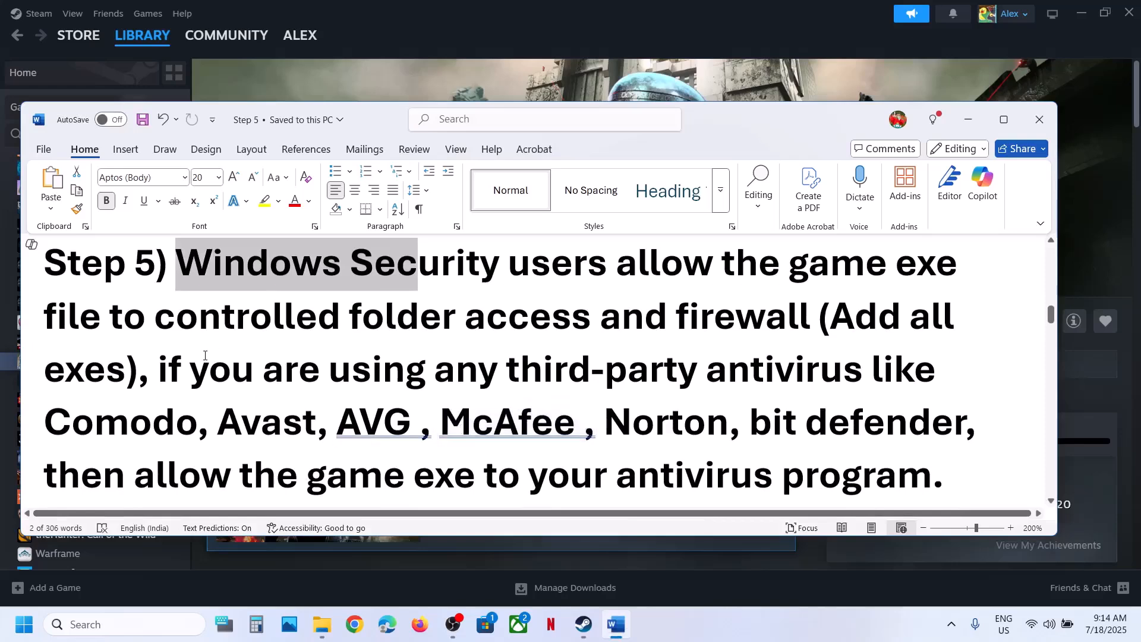
left_click_drag(197, 370, 762, 387)
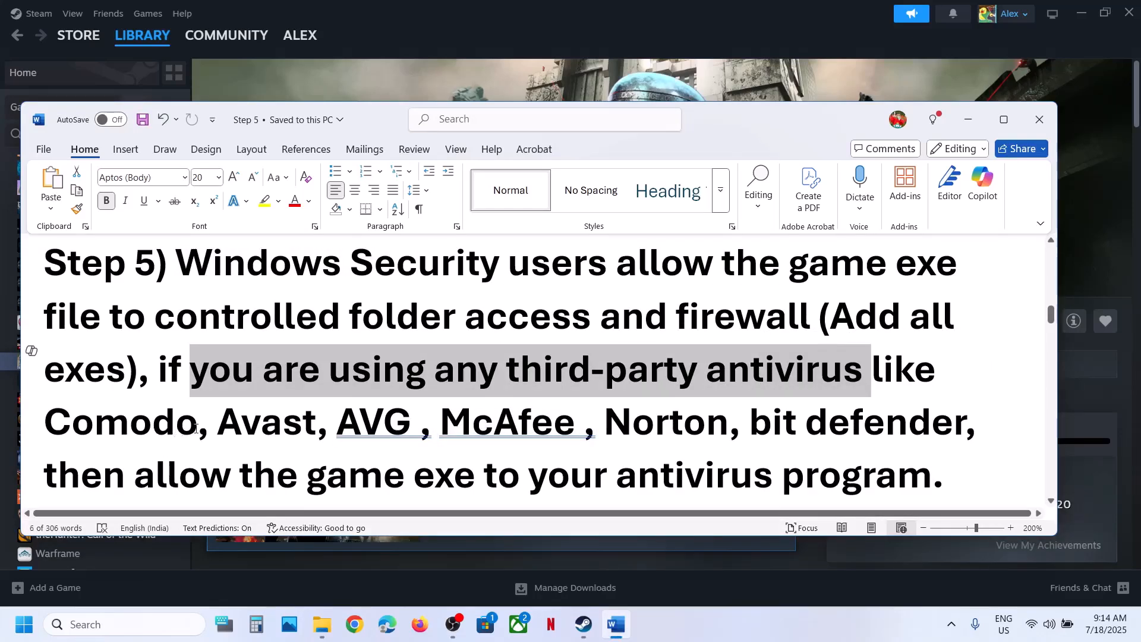
left_click_drag(196, 429, 816, 391)
scroll(464, 439, "down", 1)
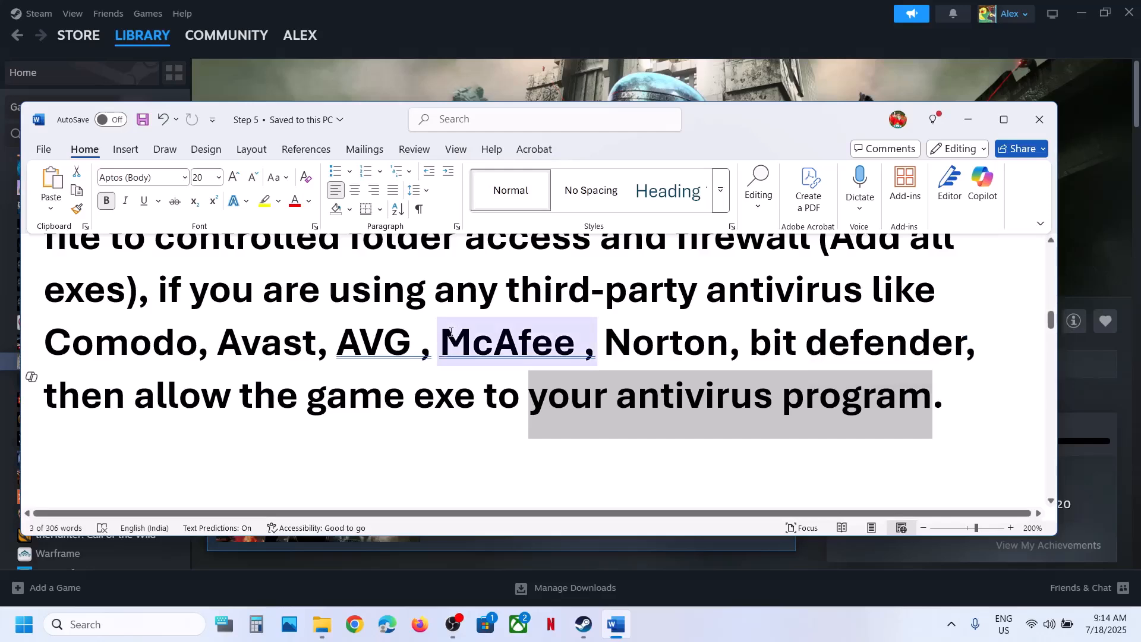
scroll(450, 333, "down", 1)
scroll(451, 333, "down", 3)
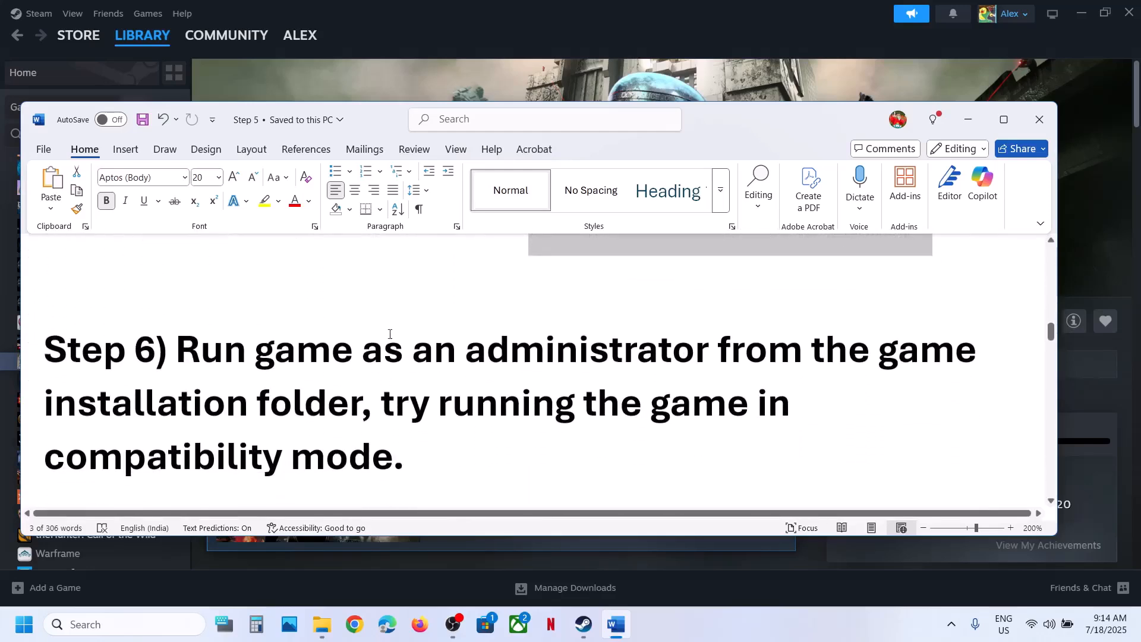
left_click_drag(218, 343, 710, 351)
Switch to Steam, browse the RoboCop game's local files and select RoboCopUnfinishedBusiness-Win64-Shipping in Game\Binaries\Win64
left_click(538, 60)
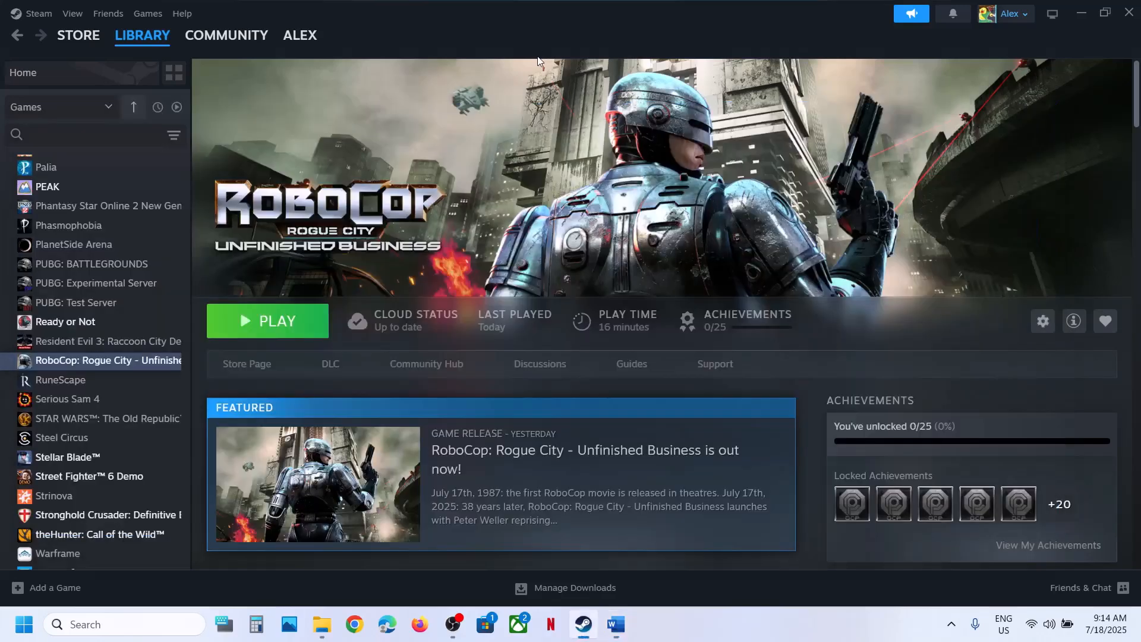
right_click(127, 356)
mouse_move(179, 443)
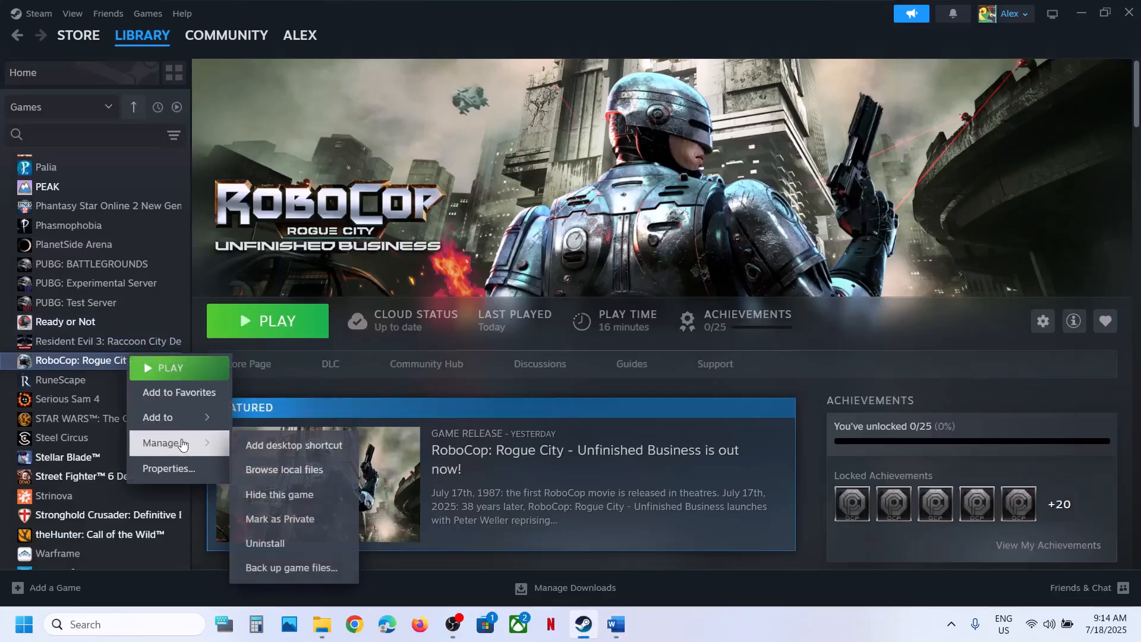
left_click(302, 470)
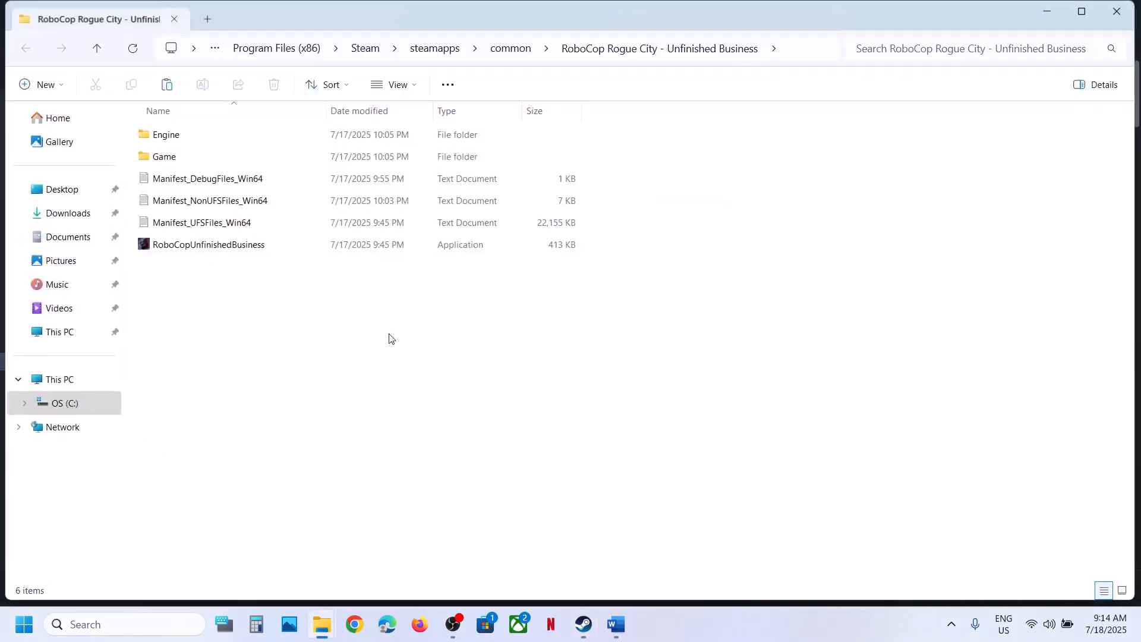
double_click(187, 163)
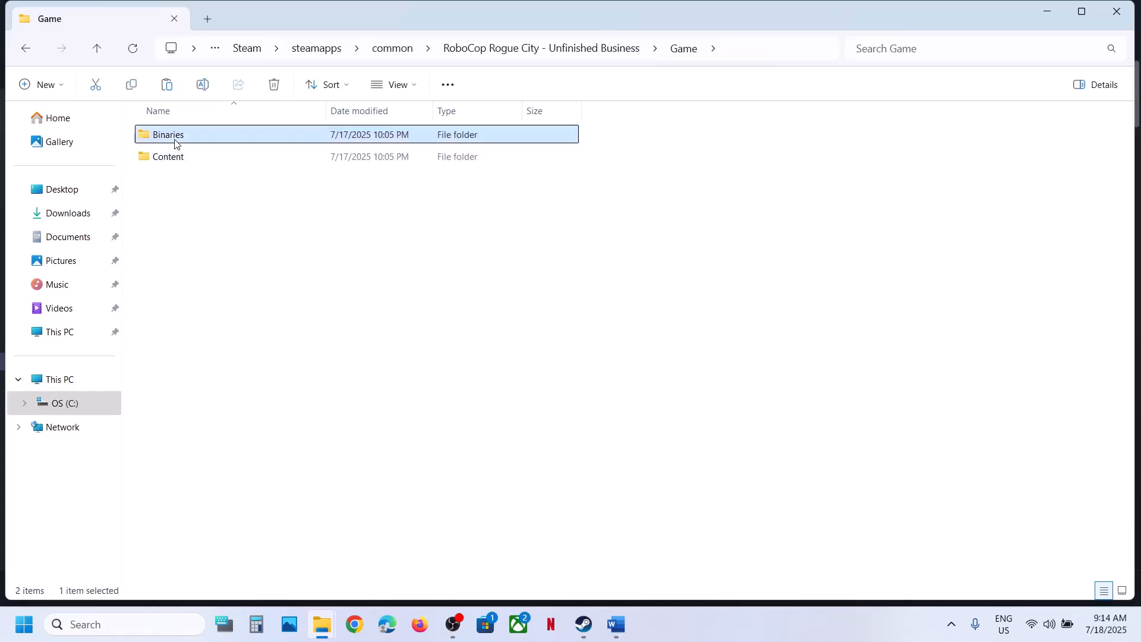
double_click(177, 139)
double_click(176, 142)
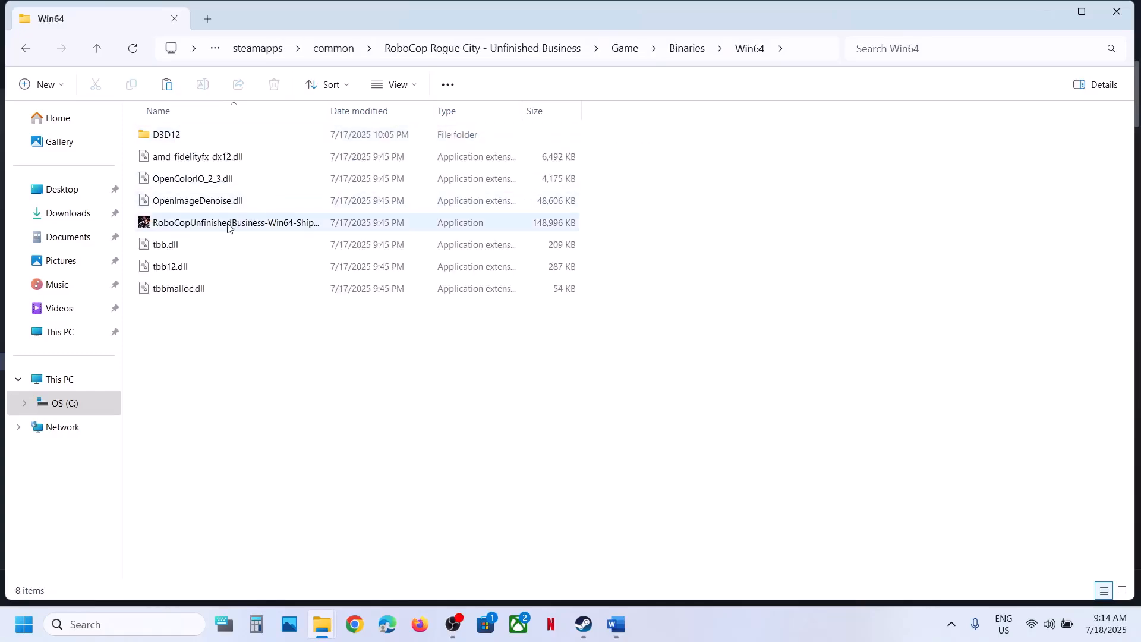
left_click(231, 226)
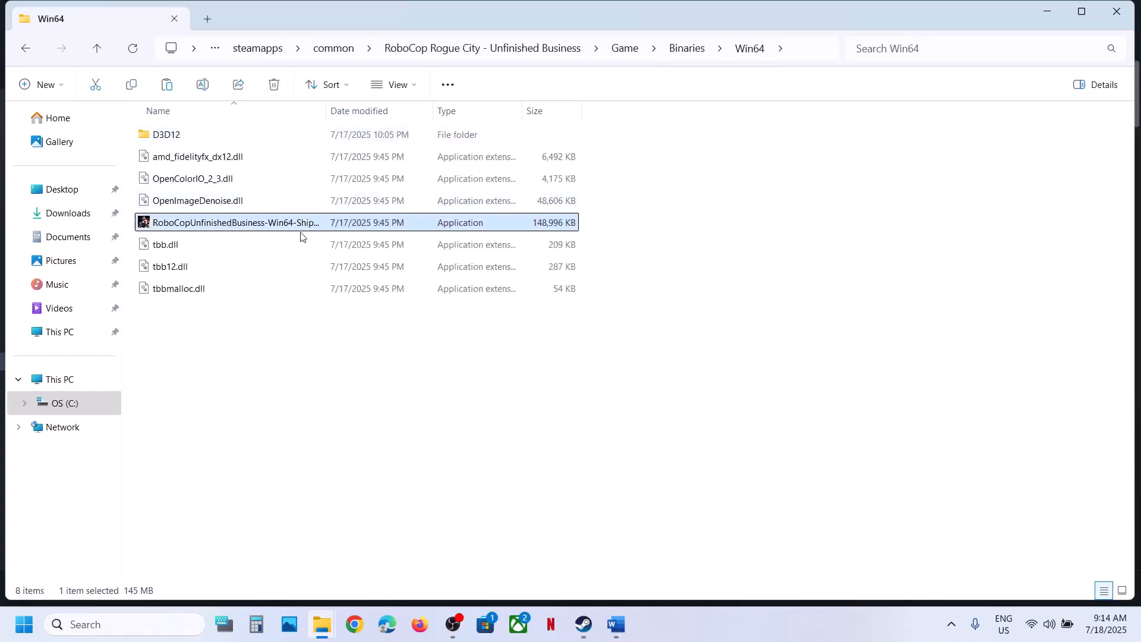
Go back up to the game's main installation folder and select the RoboCopUnfinishedBusiness application
left_click(98, 48)
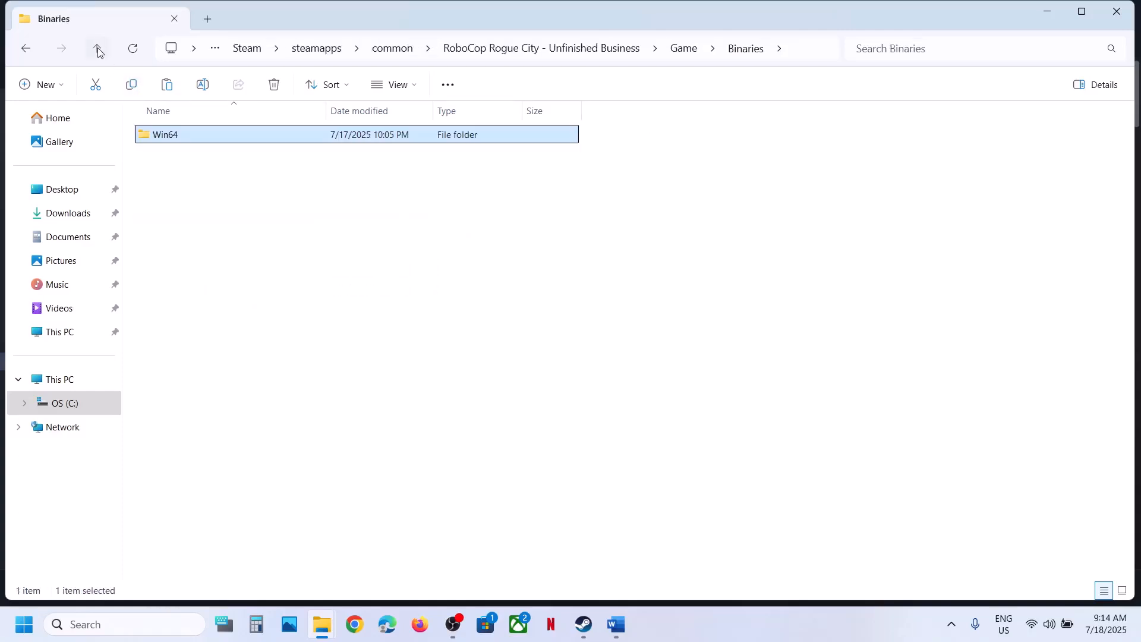
left_click(98, 48)
left_click(97, 48)
left_click(190, 247)
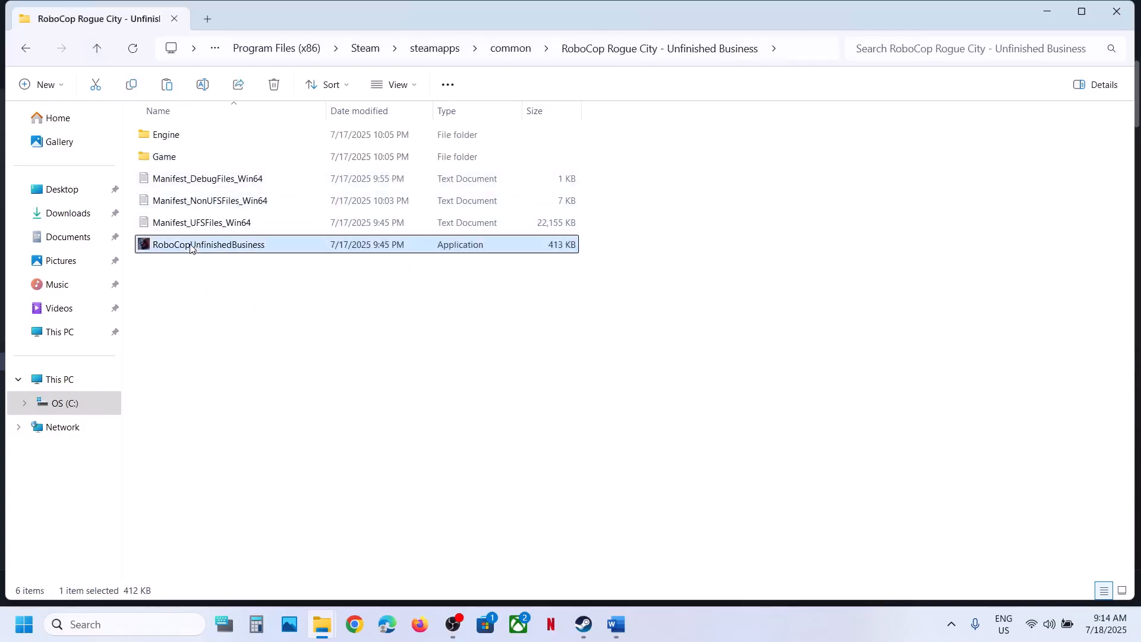
Return to Game\Binaries\Win64 and set RoboCopUnfinishedBusiness-Win64-Shipping to run as an administrator
double_click(172, 157)
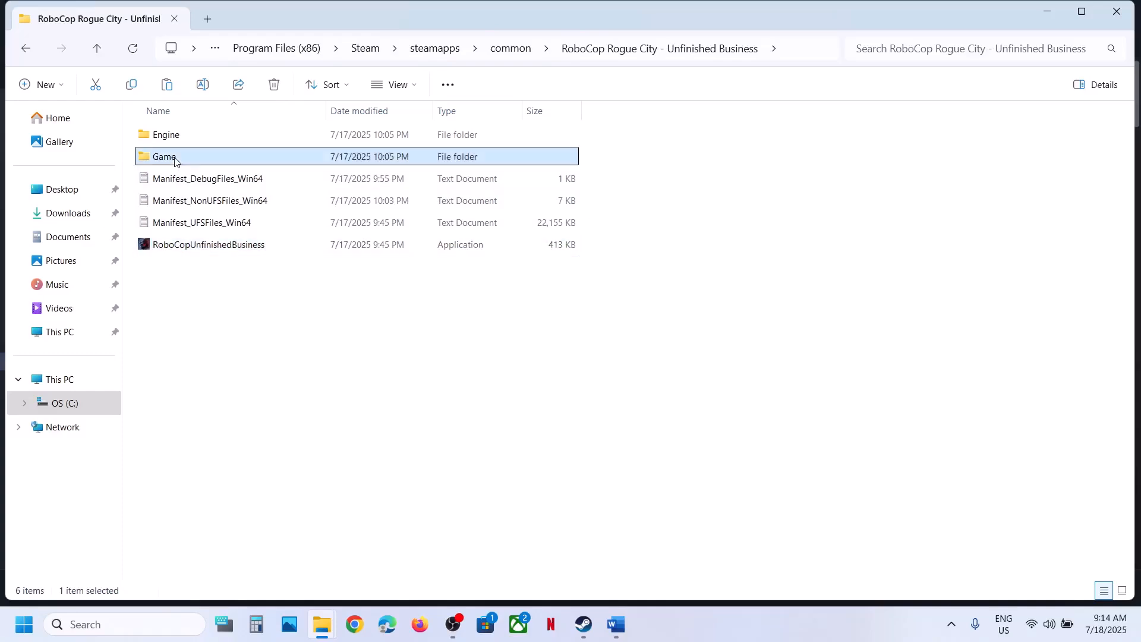
double_click(177, 140)
double_click(176, 141)
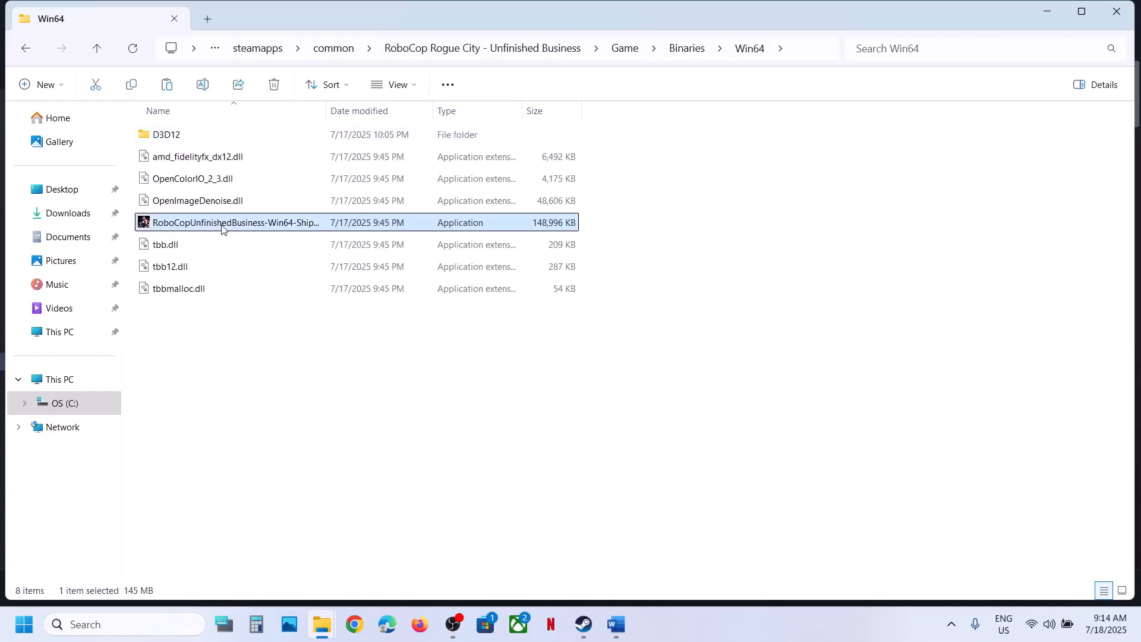
right_click(221, 230)
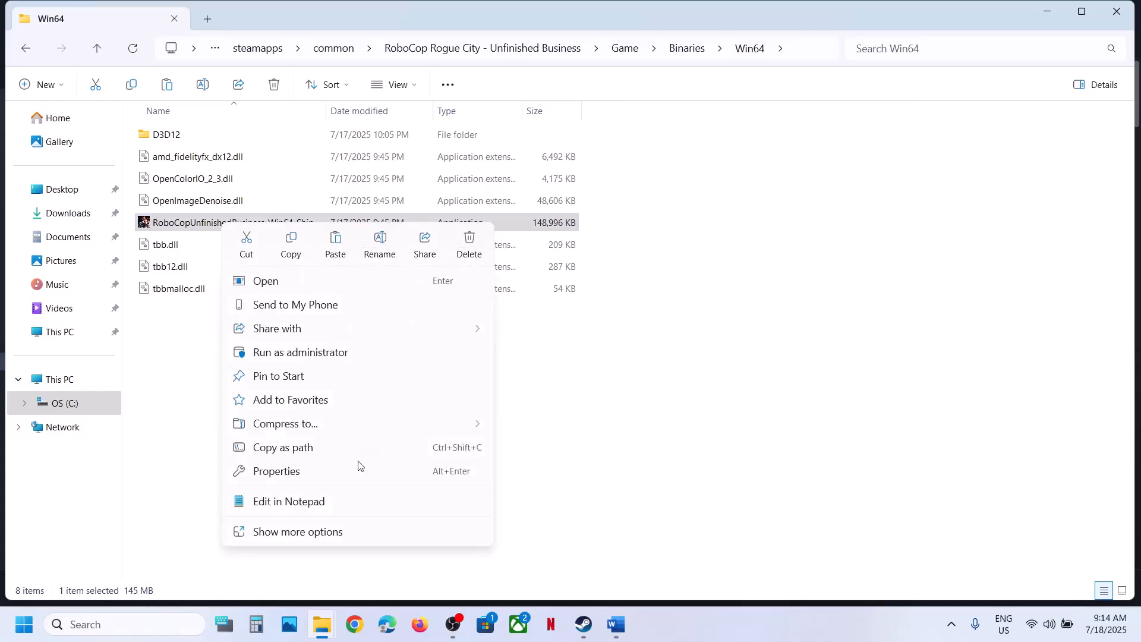
left_click(309, 472)
left_click(363, 238)
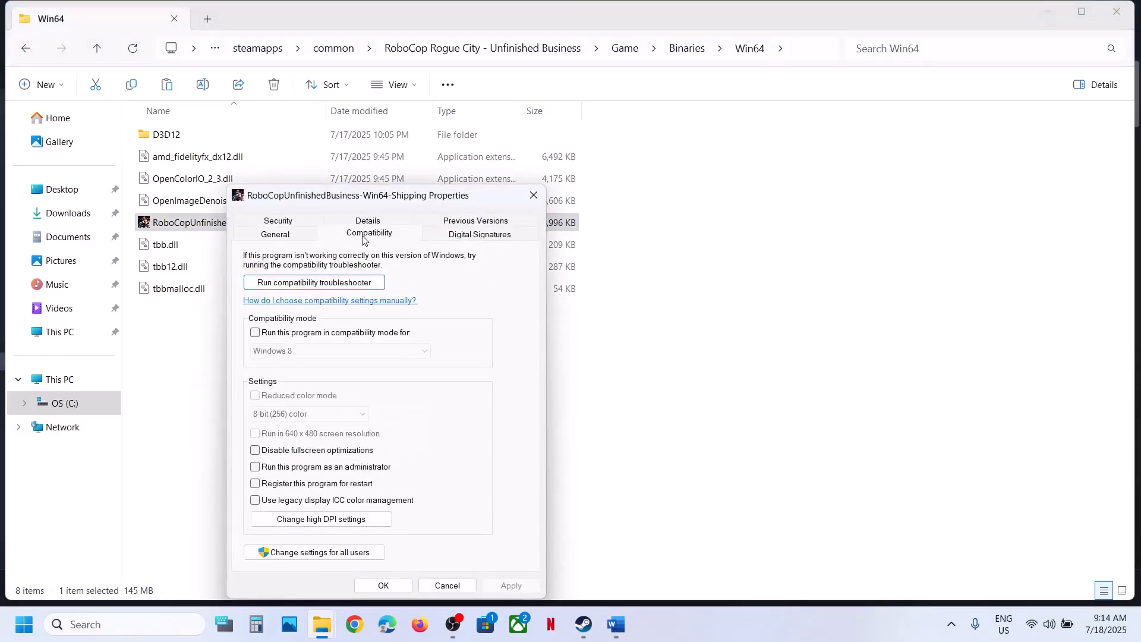
left_click(256, 468)
left_click(498, 583)
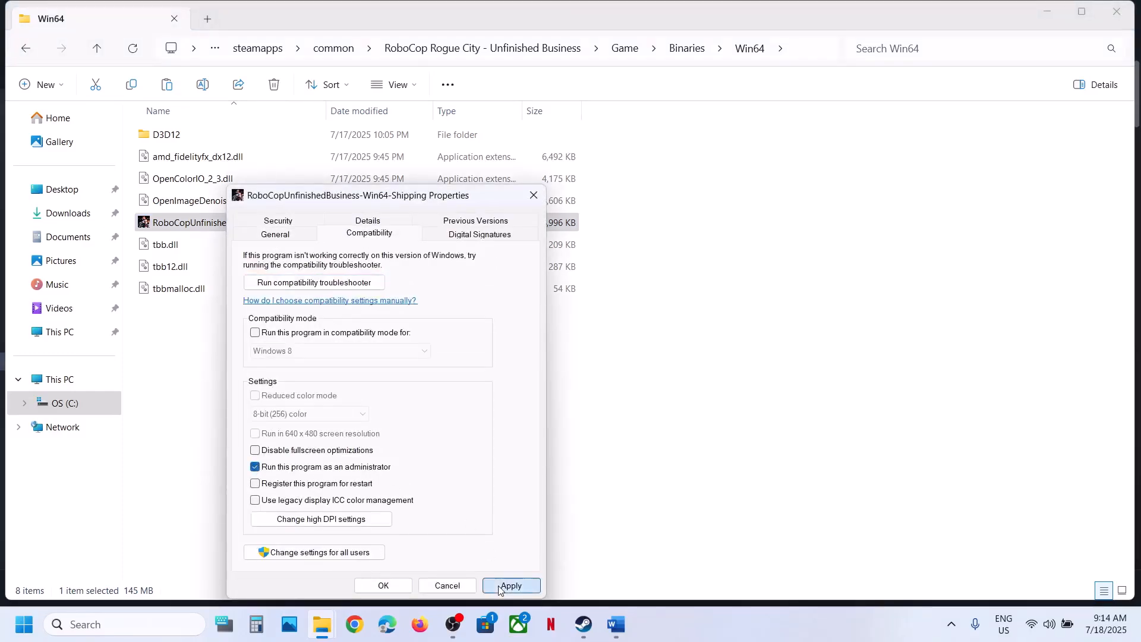
left_click(393, 586)
Set RoboCopUnfinishedBusiness-Win64-Shipping to run in compatibility mode for Windows 8 and apply the change
right_click(267, 230)
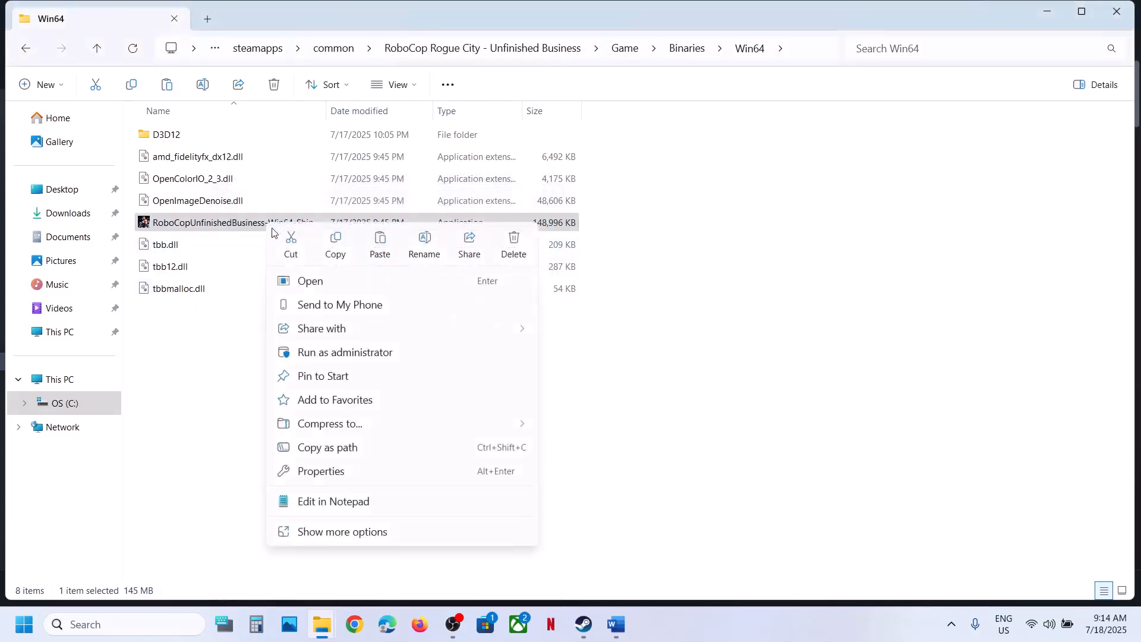
left_click(306, 472)
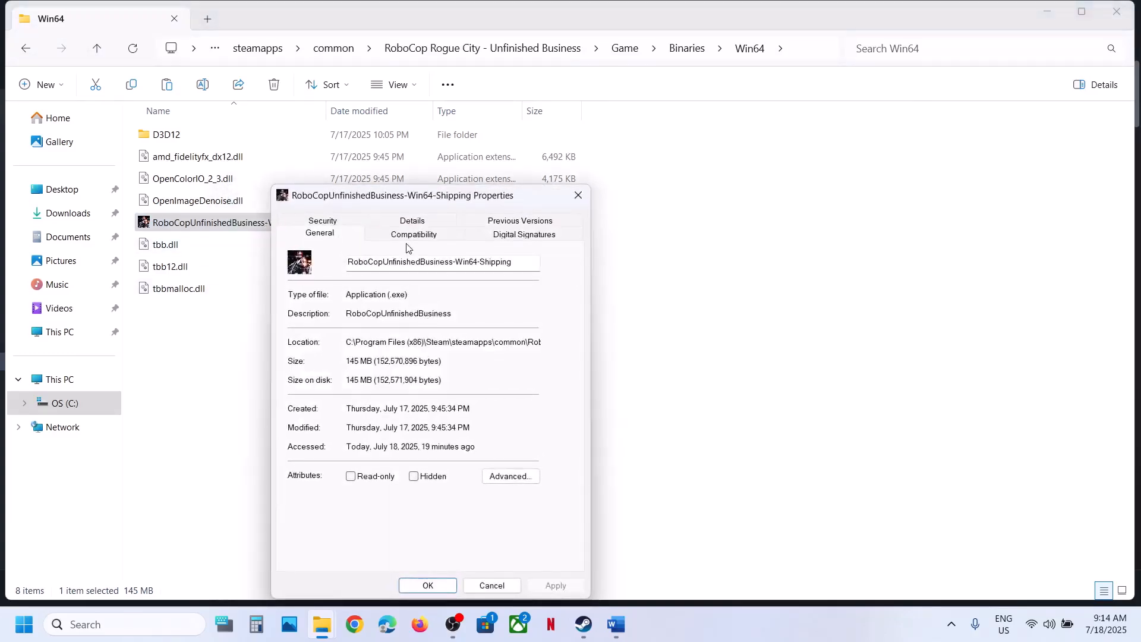
left_click(410, 235)
left_click(315, 337)
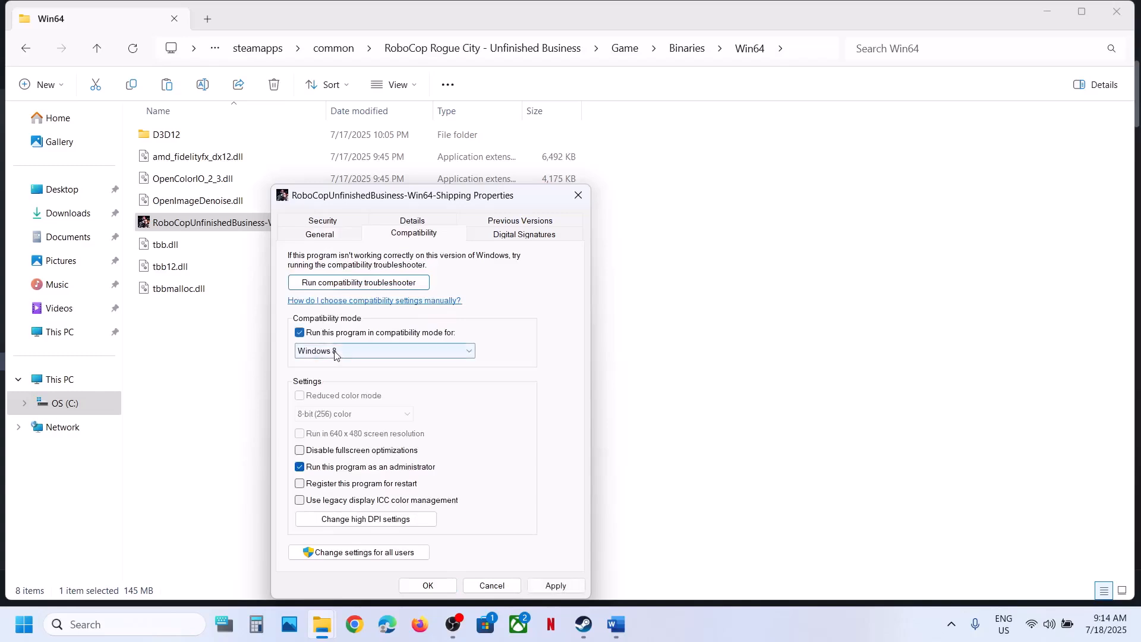
left_click(555, 585)
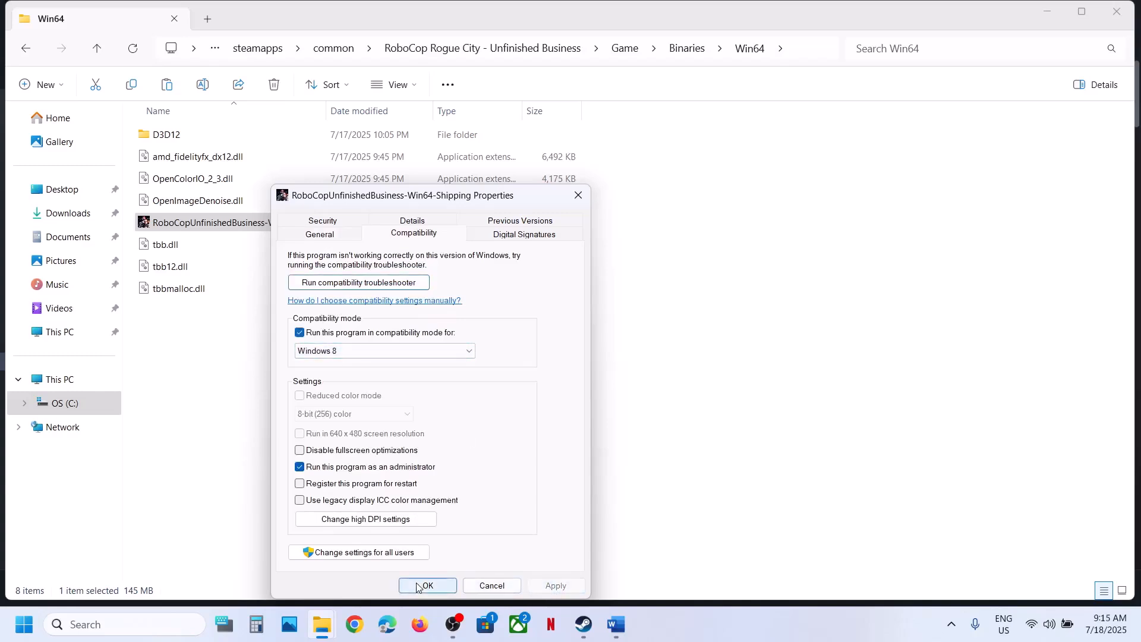
Change the exe's compatibility mode to Windows 7, disable fullscreen optimizations and save the properties
left_click(380, 350)
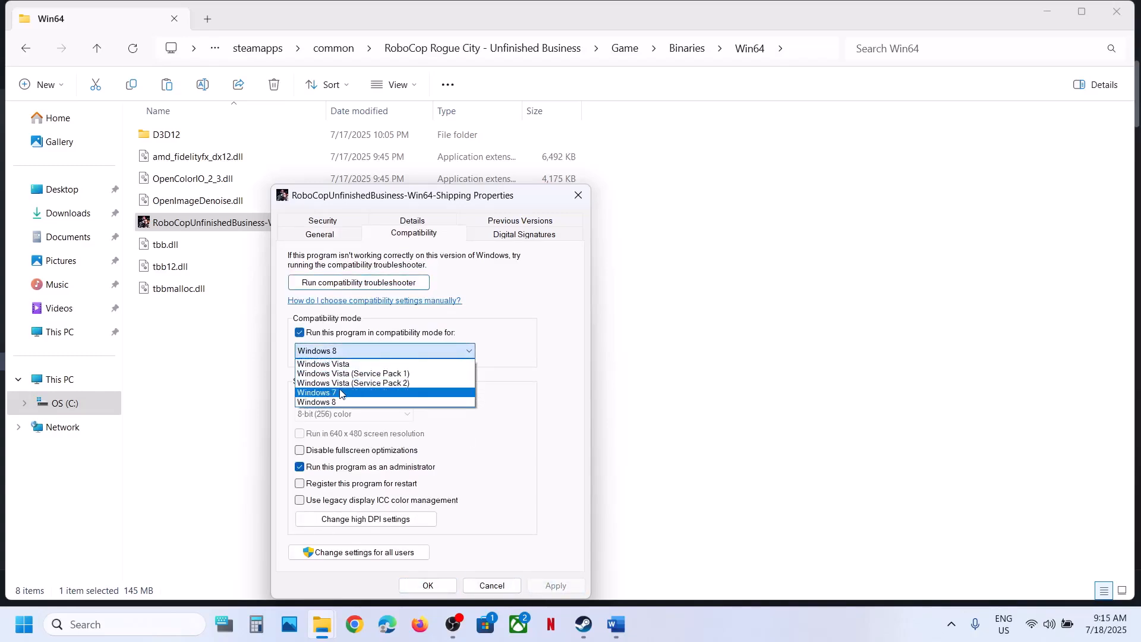
left_click(341, 393)
left_click(555, 586)
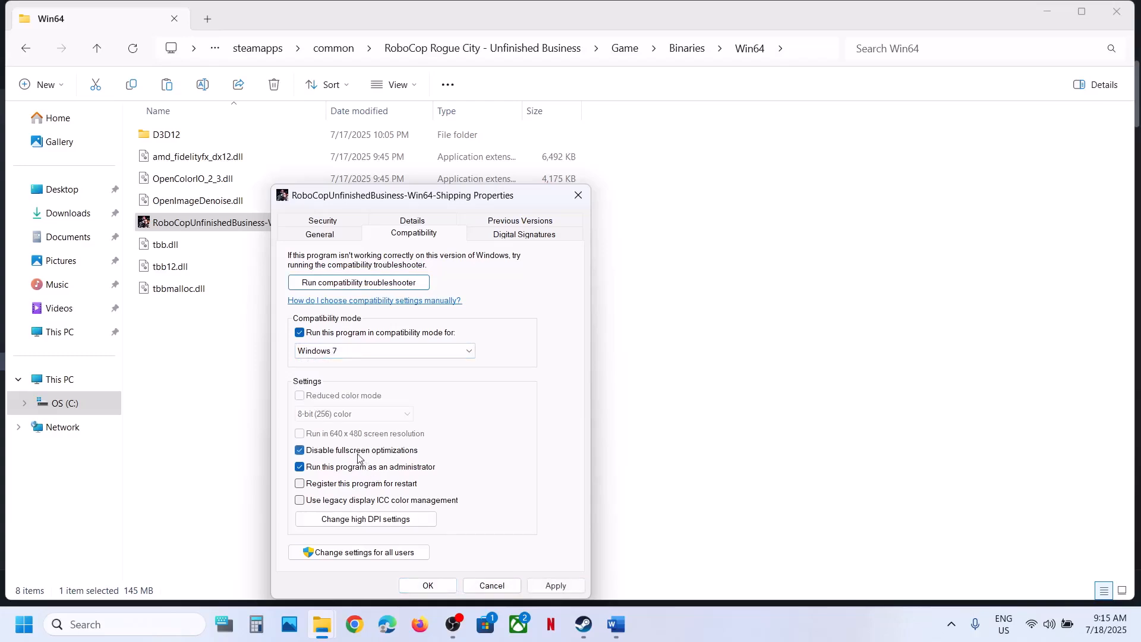
left_click(430, 588)
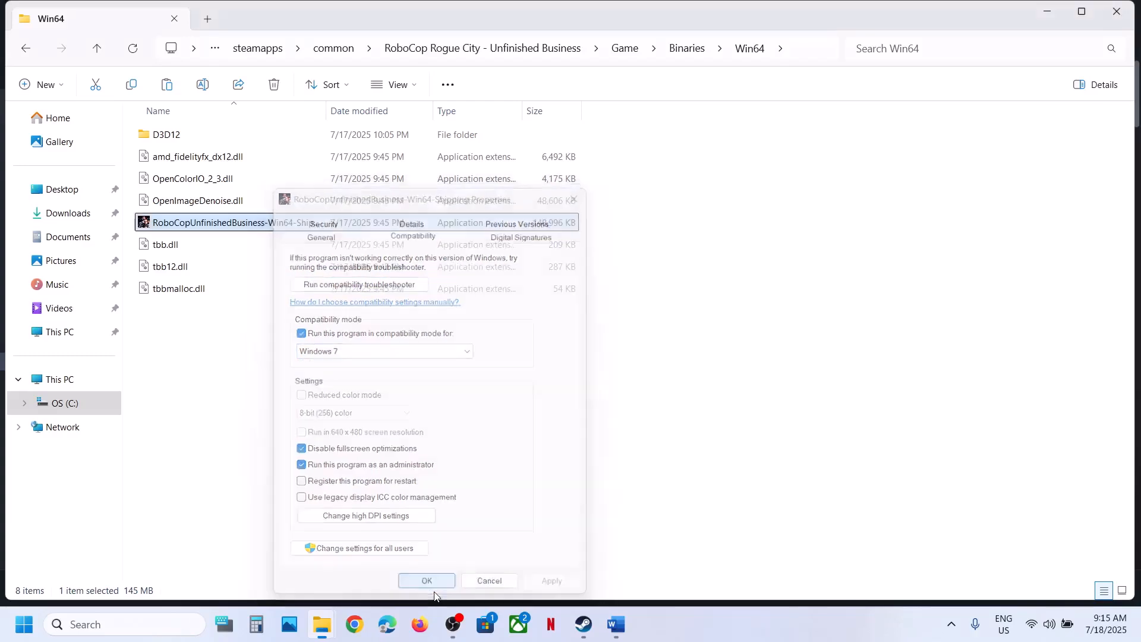
Turn off compatibility mode, disabled fullscreen optimizations and run as administrator for RoboCopUnfinishedBusiness-Win64-Shipping, saving the change
right_click(246, 229)
left_click(309, 468)
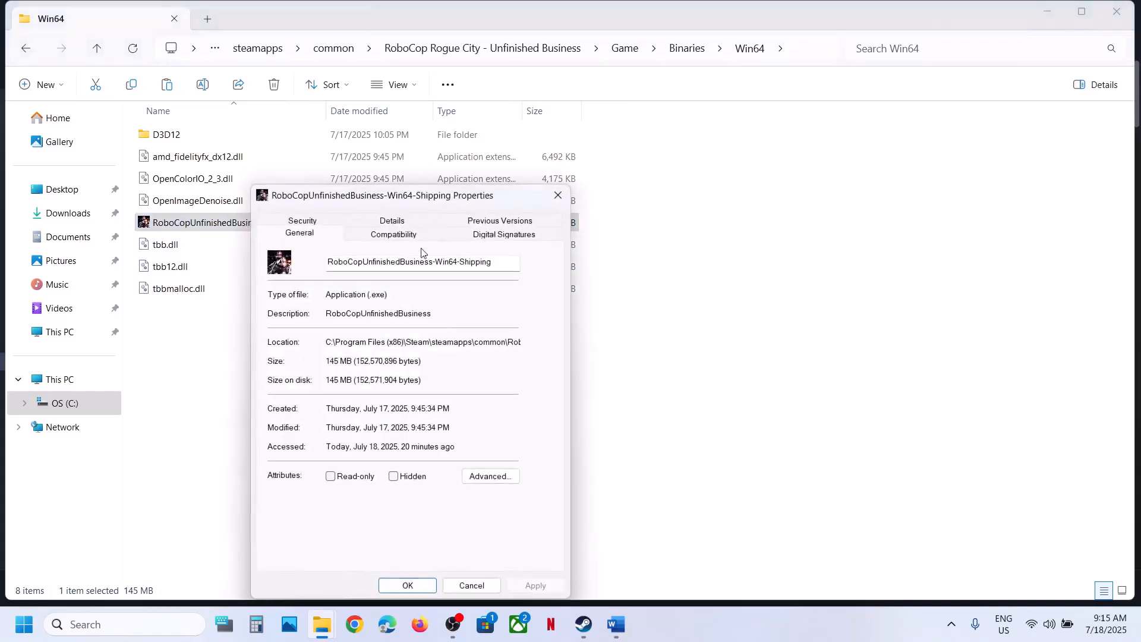
left_click(394, 236)
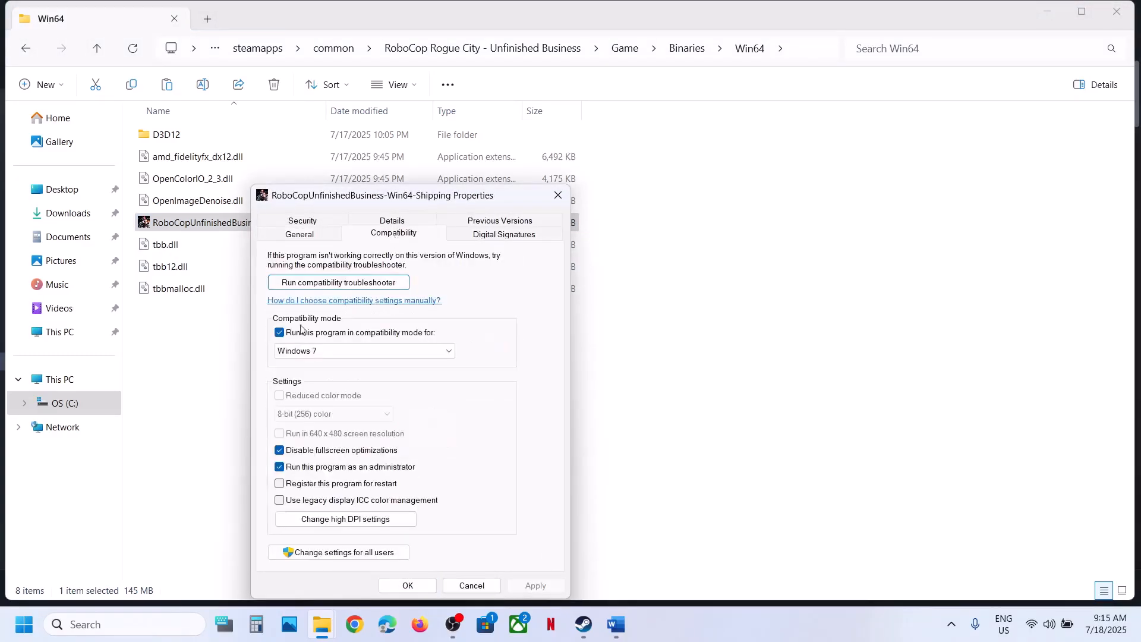
left_click(280, 333)
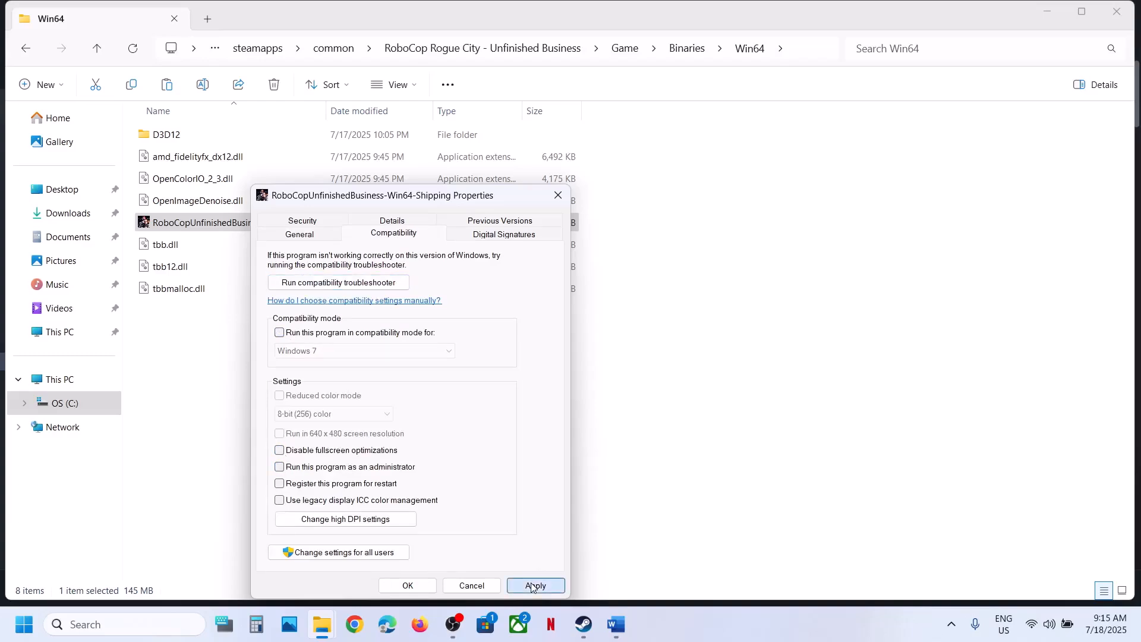
left_click(420, 587)
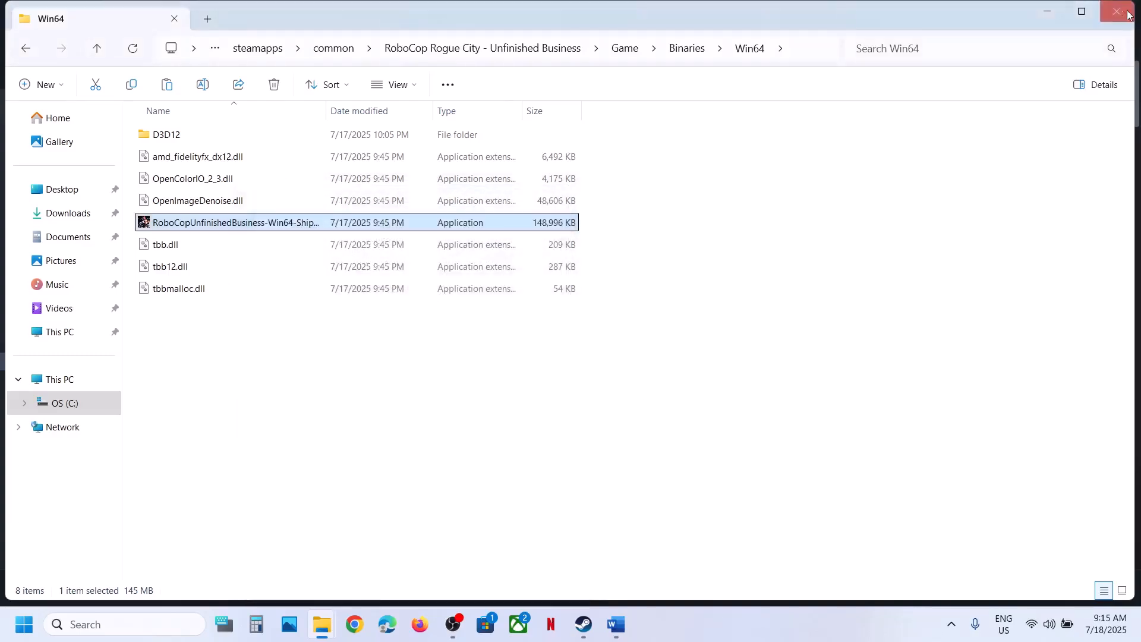
Switch back to the Word document and select the NVIDIA driver download link under Step 7
left_click(584, 624)
left_click(612, 624)
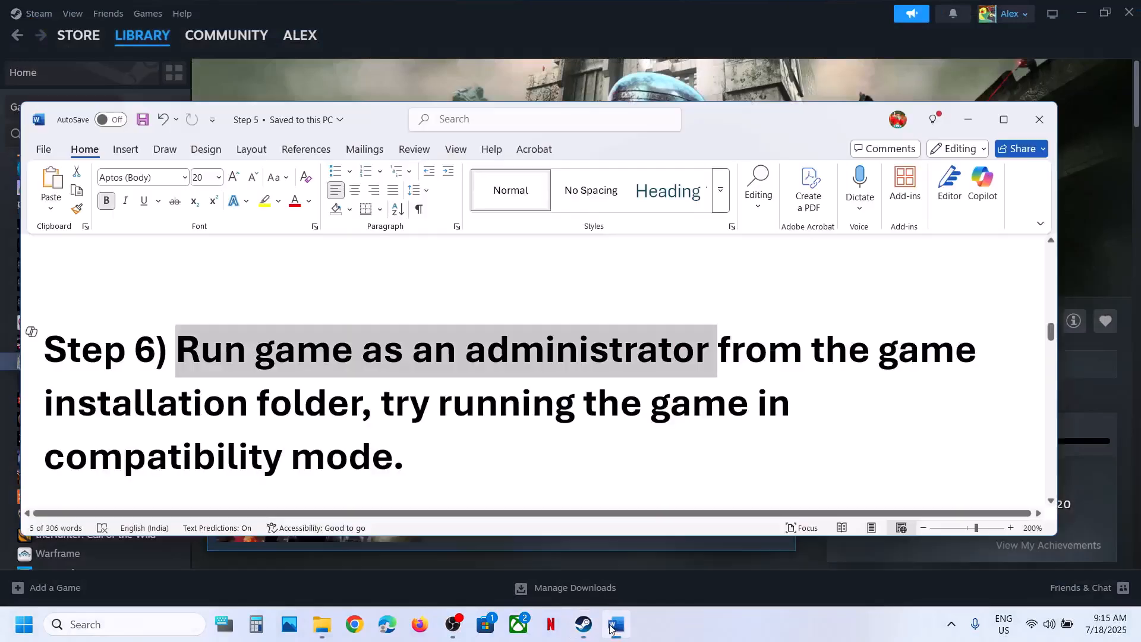
scroll(446, 415, "down", 5)
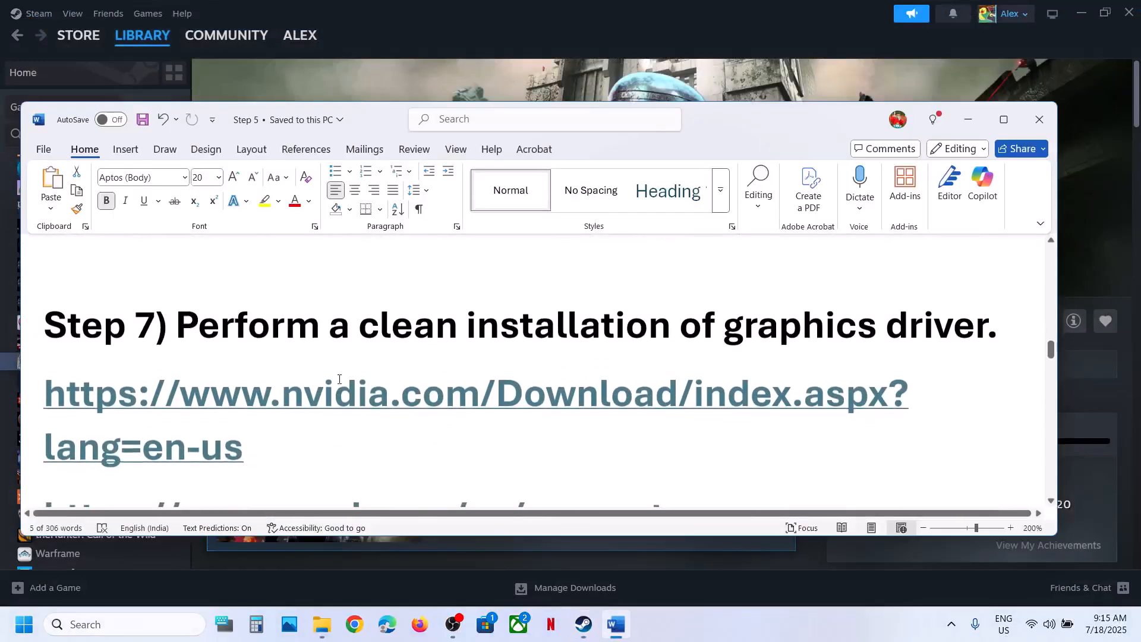
scroll(334, 371, "down", 1)
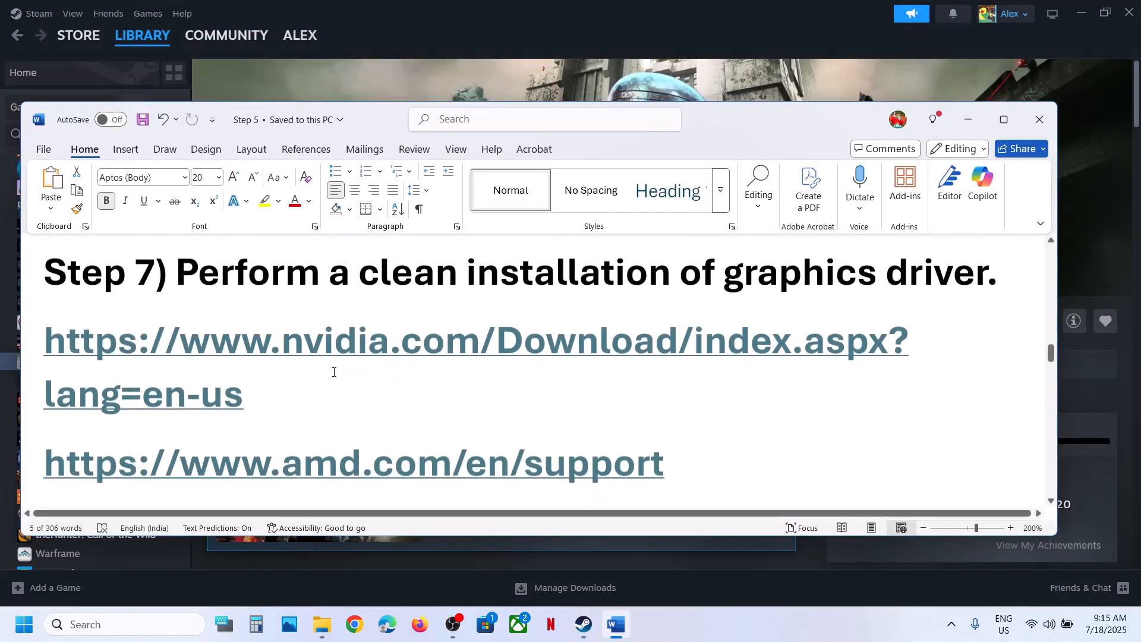
triple_click(290, 384)
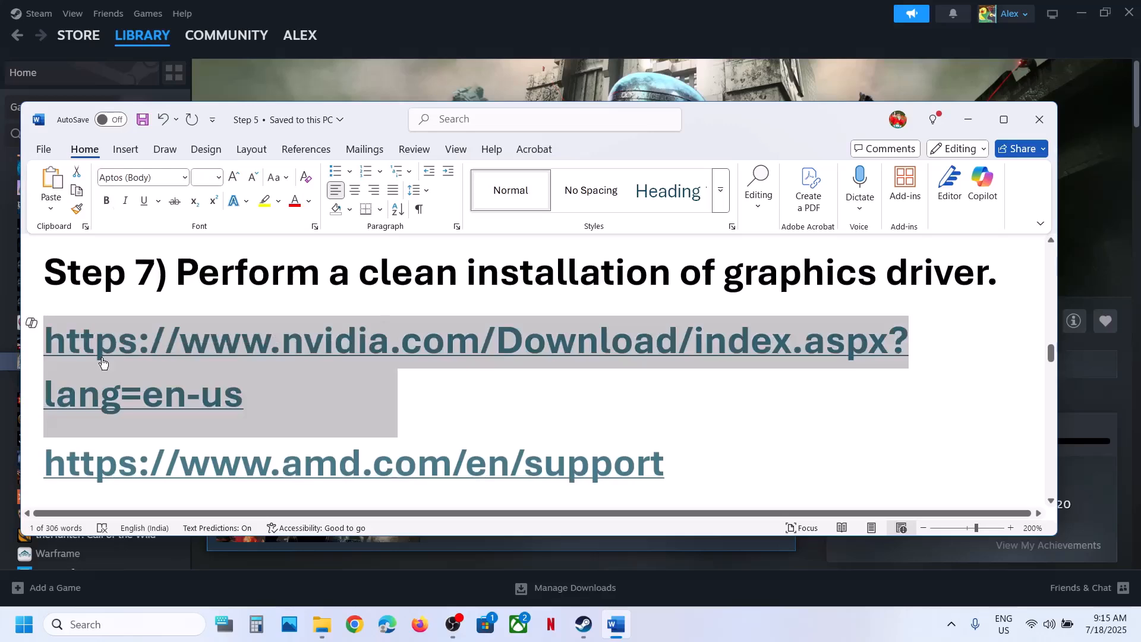
In Chrome, open nvidia.com/Download/index.aspx?lang=en-us and find drivers for the GeForce RTX 3050 Laptop GPU on Windows 11 in English (US)
left_click(354, 624)
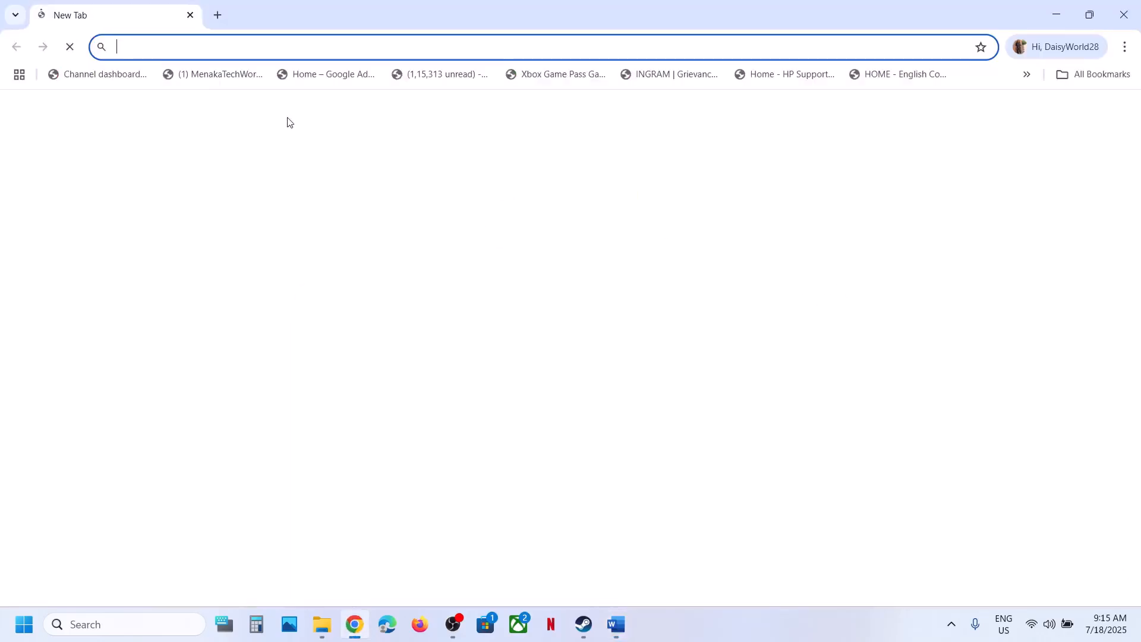
type("nvidia.com/Download/index.aspx?lang=en-us")
key("Return")
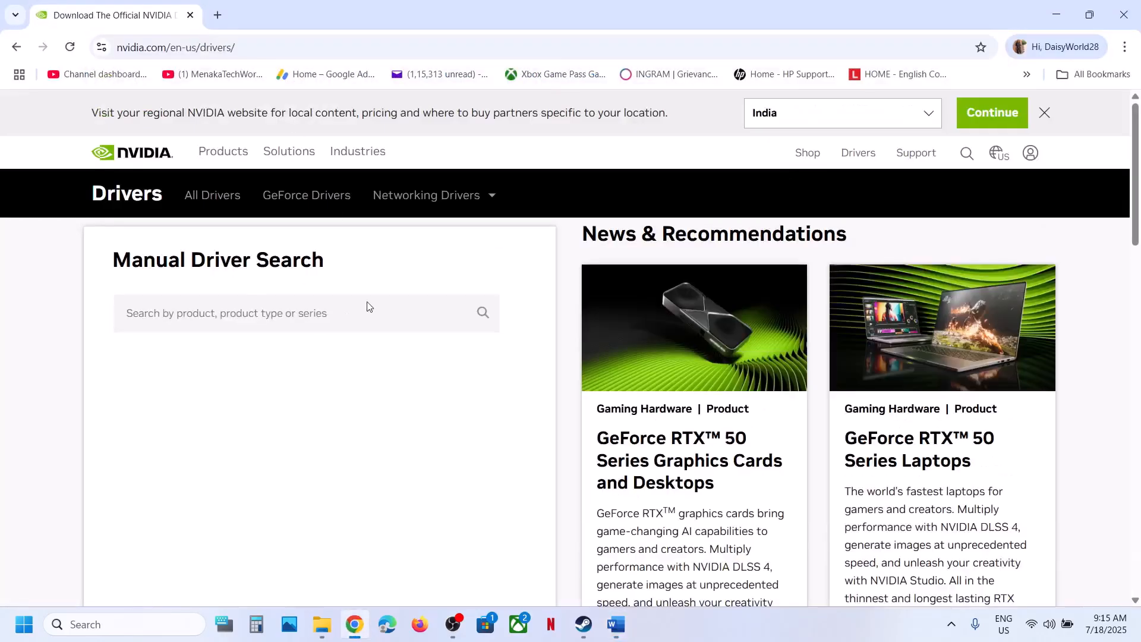
scroll(369, 308, "down", 5)
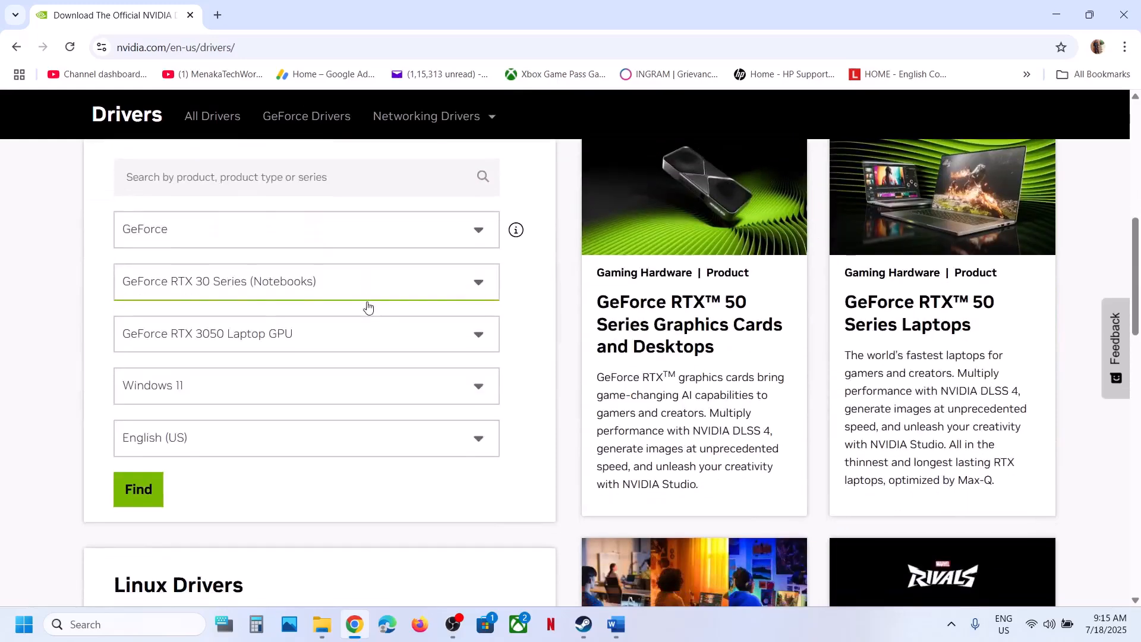
scroll(368, 308, "down", 1)
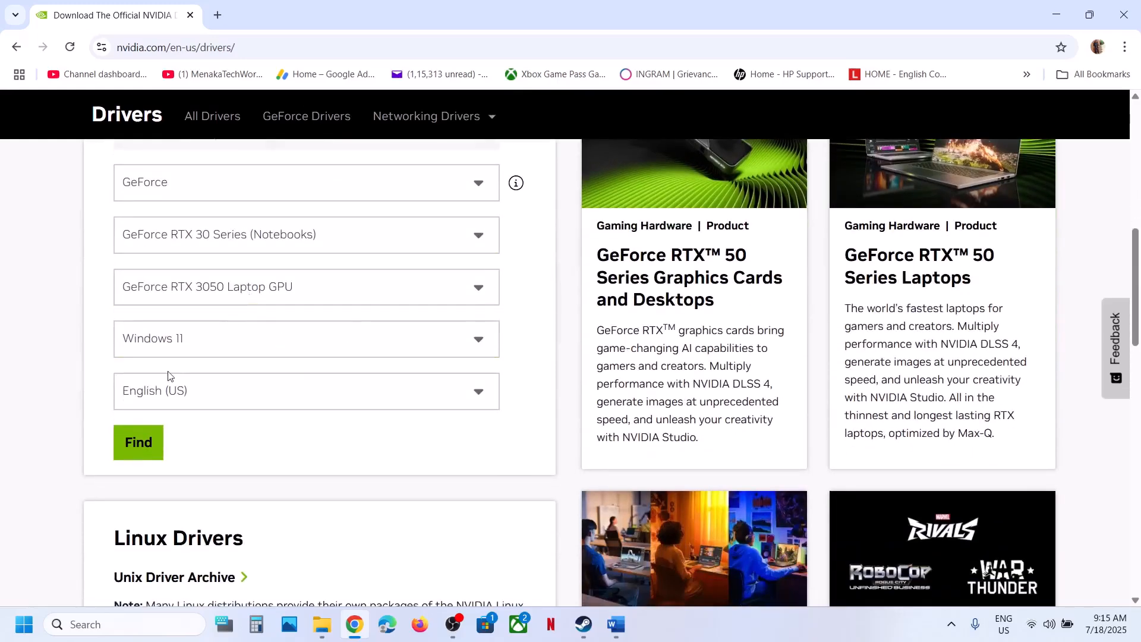
left_click(145, 455)
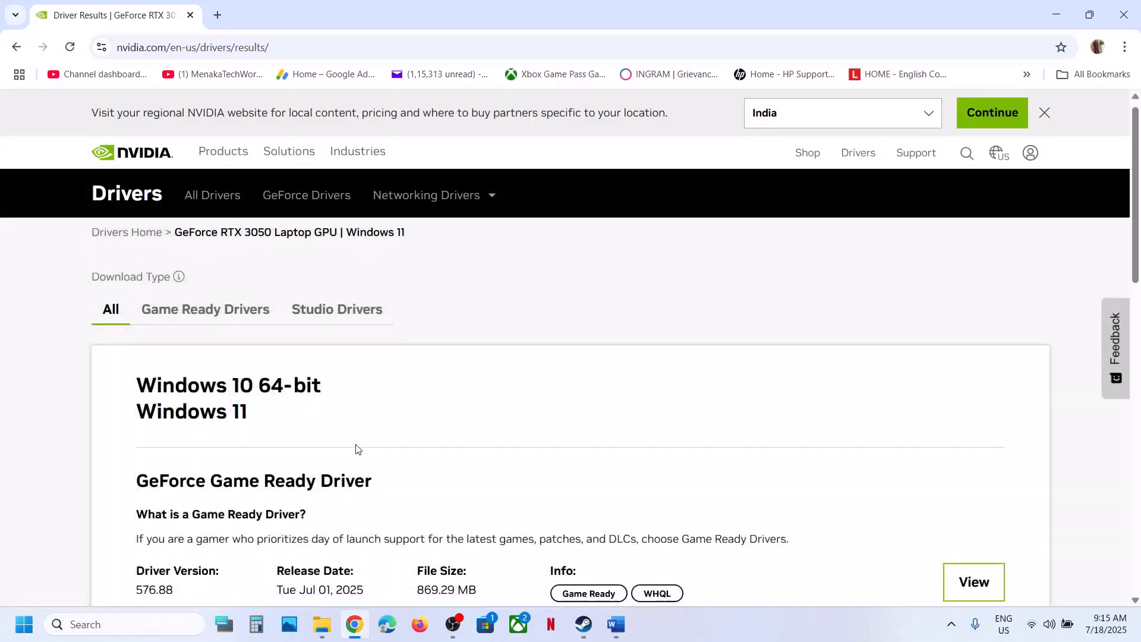
Open the details of GeForce Game Ready Driver 576.88 and download it
scroll(356, 448, "down", 4)
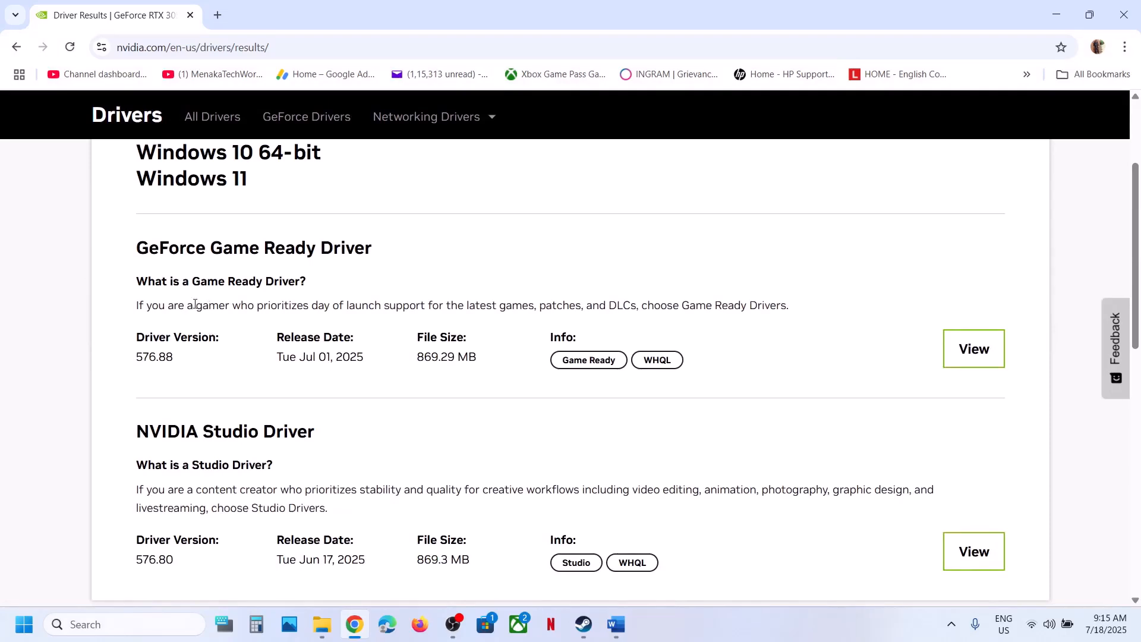
left_click_drag(159, 247, 409, 251)
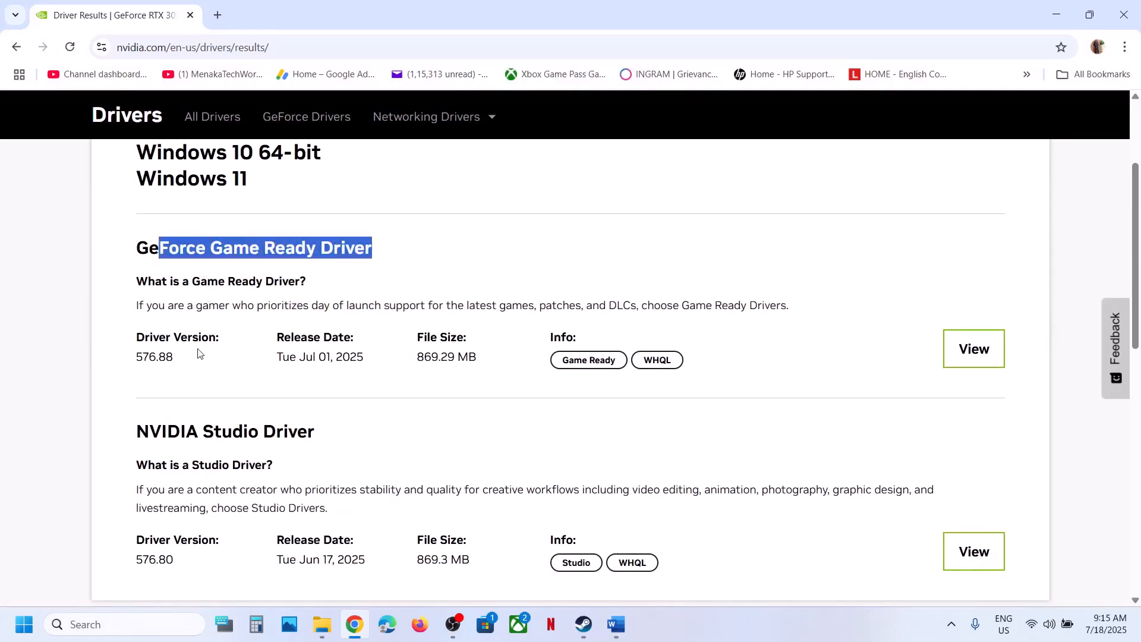
left_click_drag(155, 356, 199, 359)
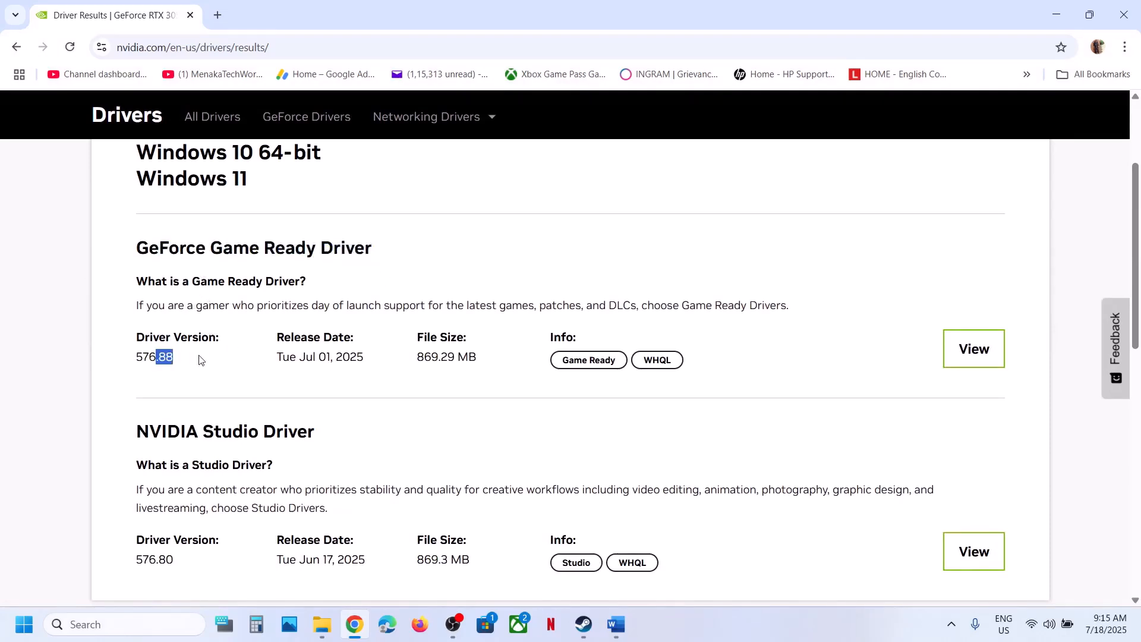
left_click(979, 361)
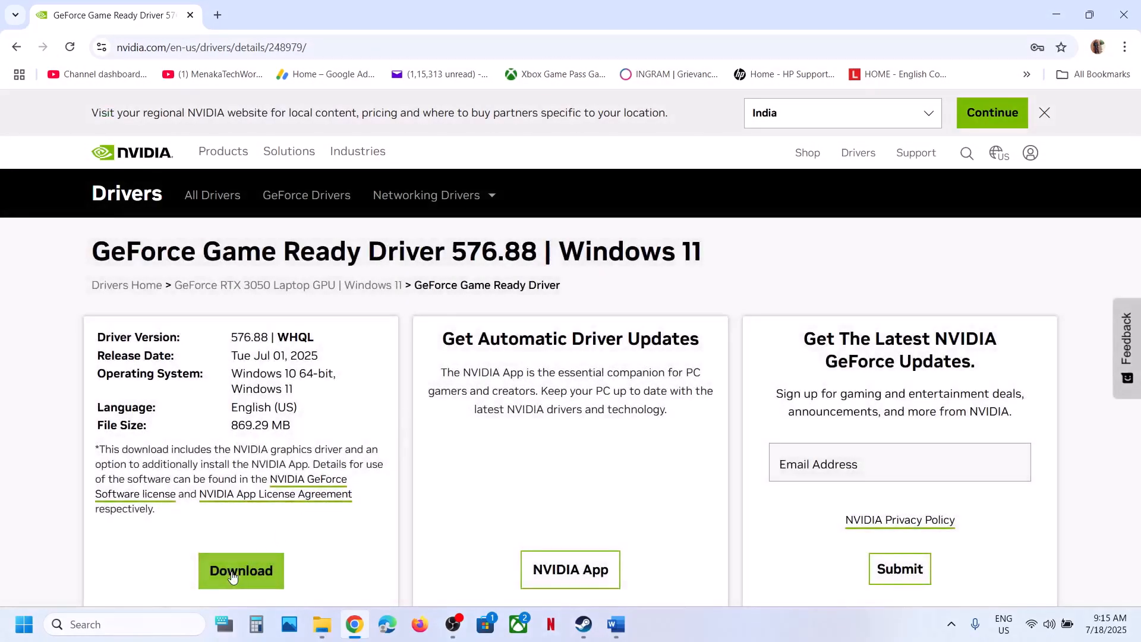
left_click(232, 574)
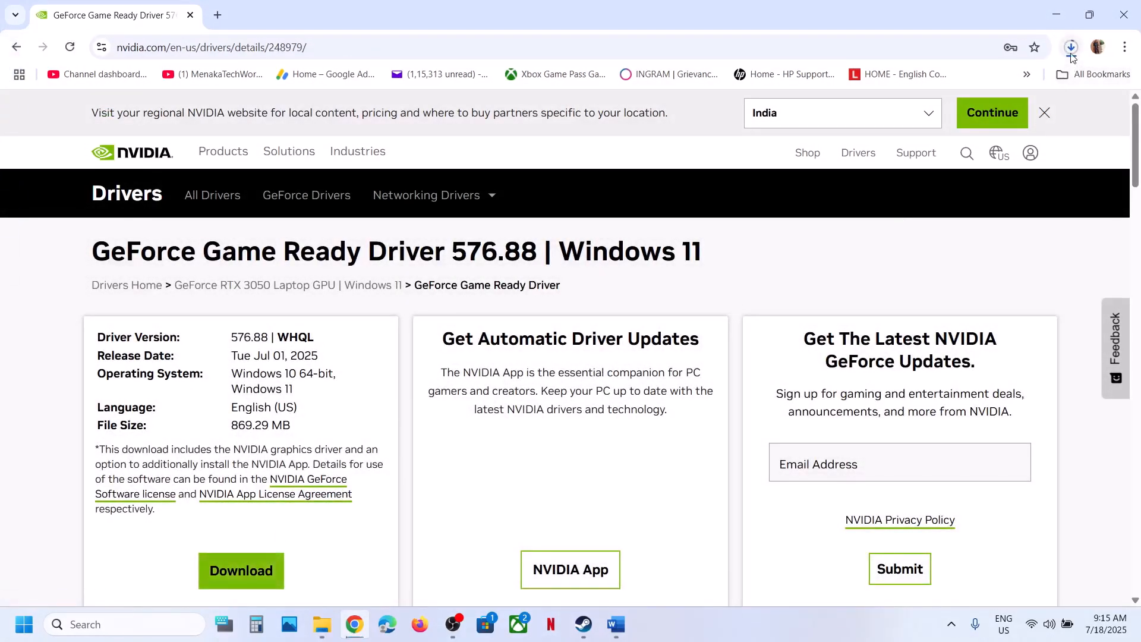
left_click(696, 632)
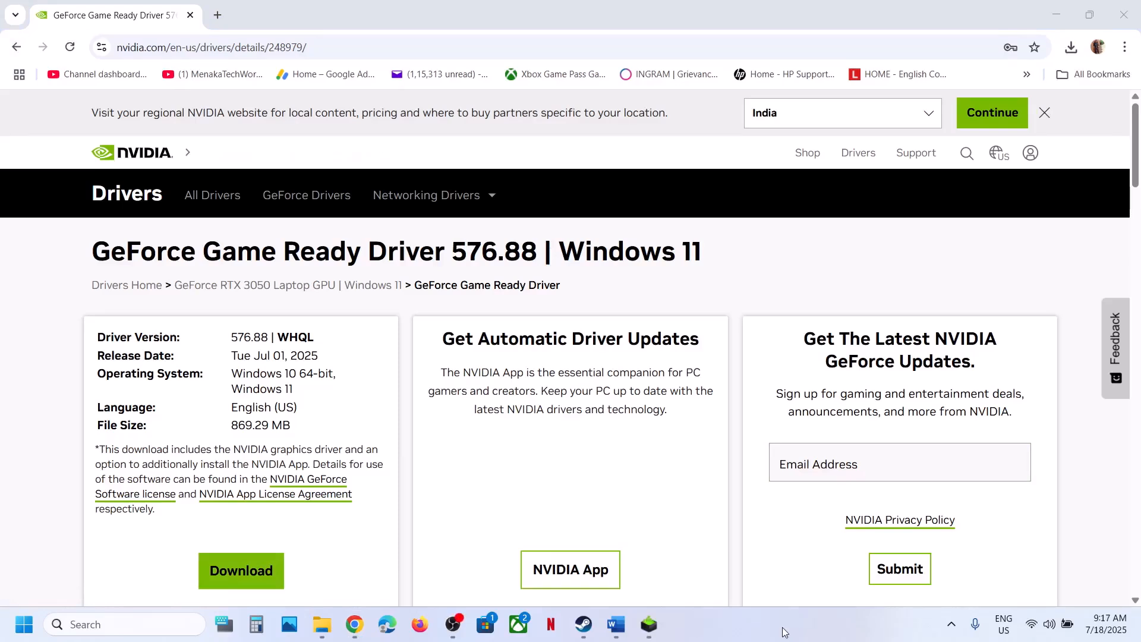
Accept the licence for the NVIDIA Graphics Driver and NVIDIA App, and choose a custom installation with the clean installation option enabled
left_click(1071, 47)
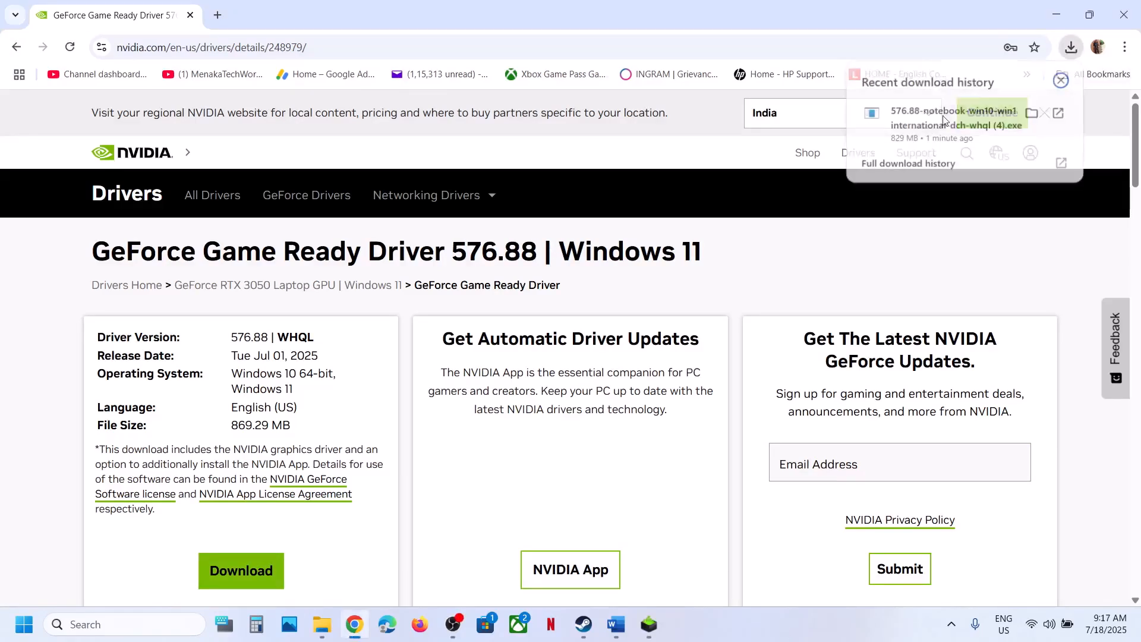
left_click(771, 297)
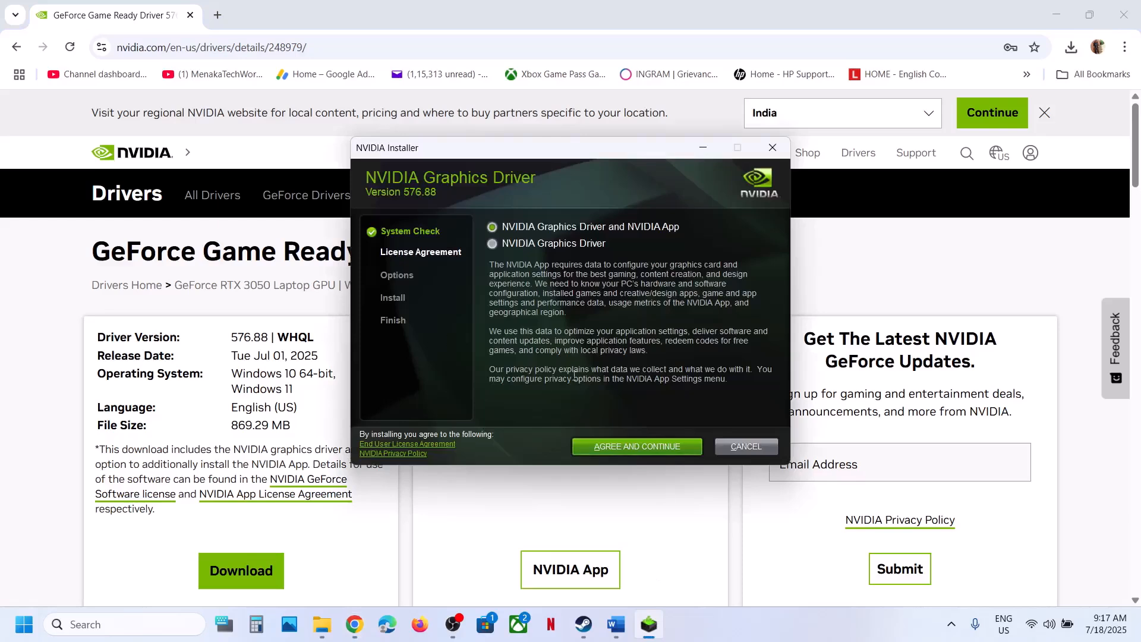
left_click(612, 446)
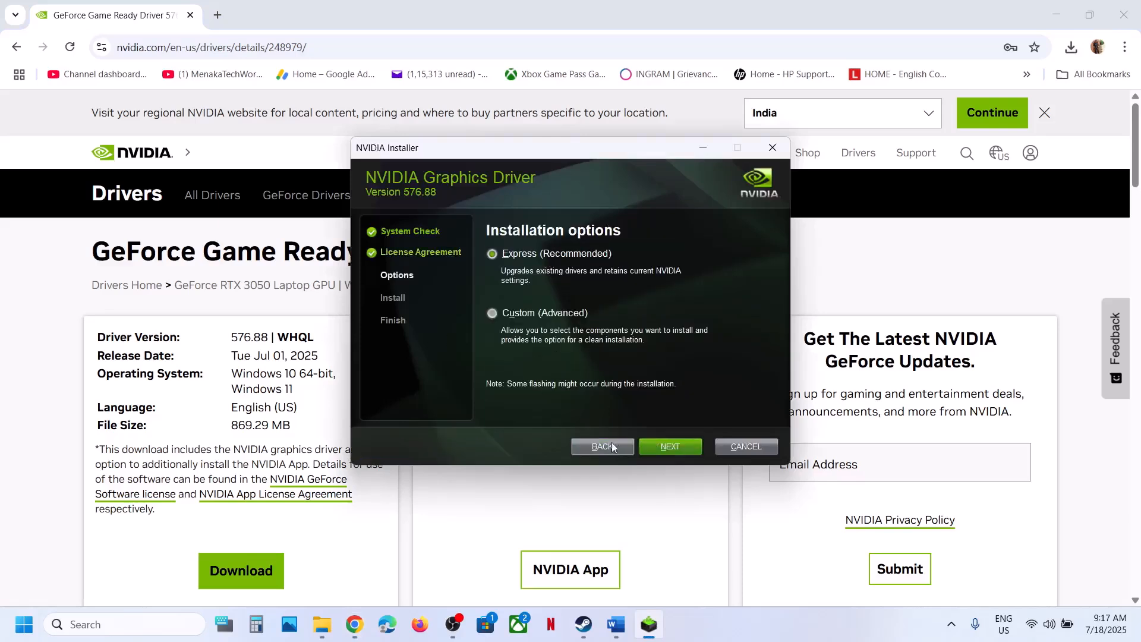
left_click(515, 312)
left_click(646, 445)
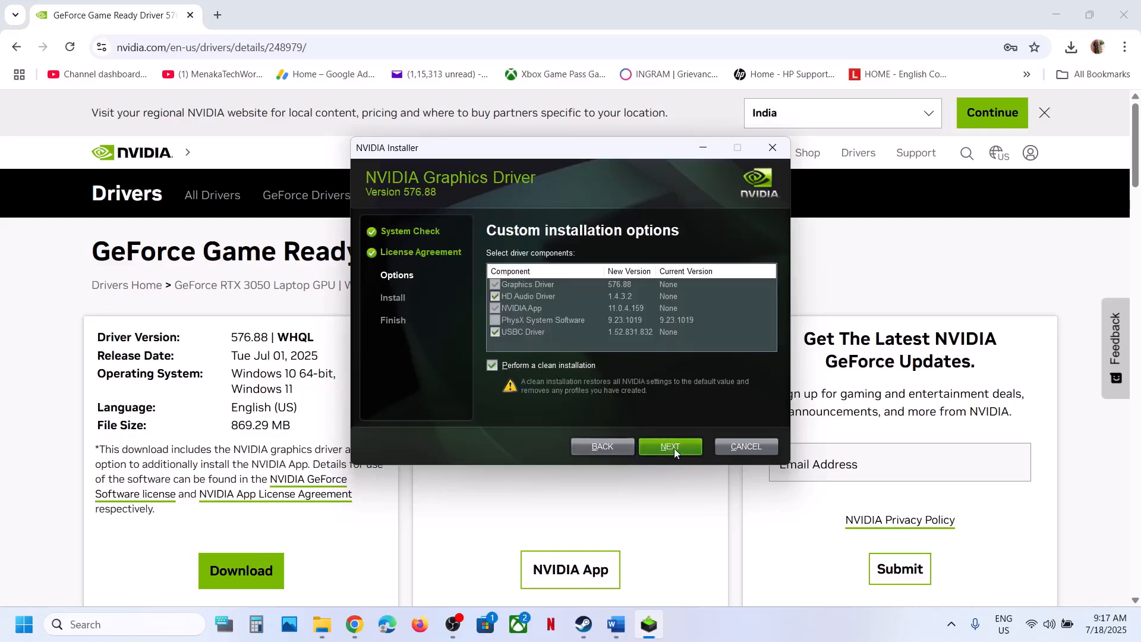
left_click(597, 486)
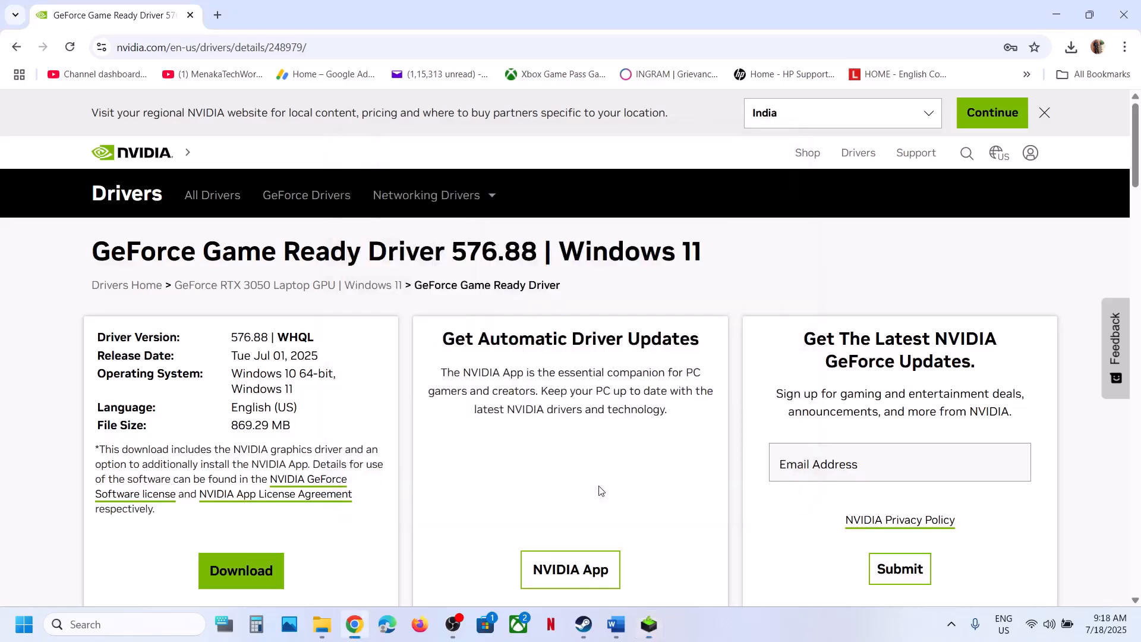
Display the computer's power options
left_click(24, 623)
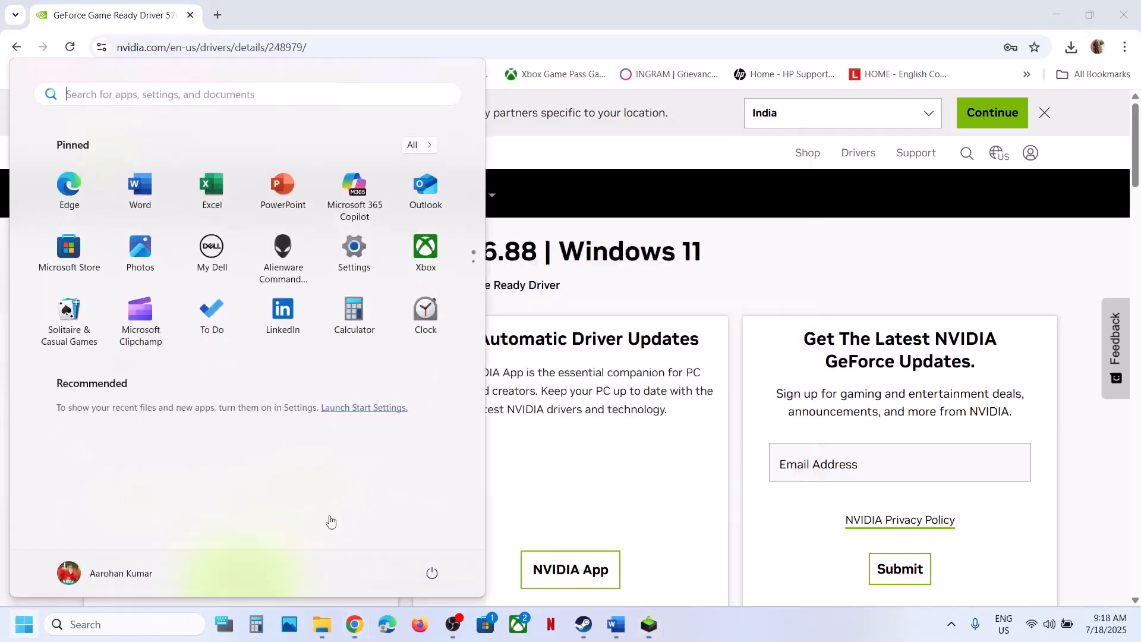
left_click(432, 572)
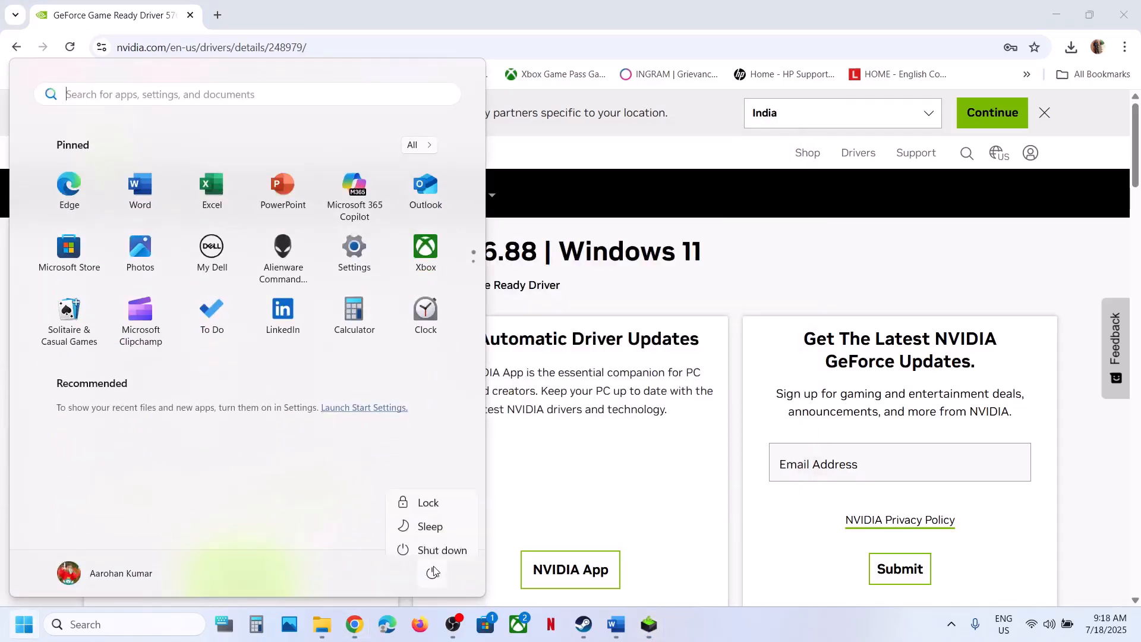
left_click(583, 624)
Switch back to the Word document, highlight the AMD support link and go on to Step 8
left_click(617, 625)
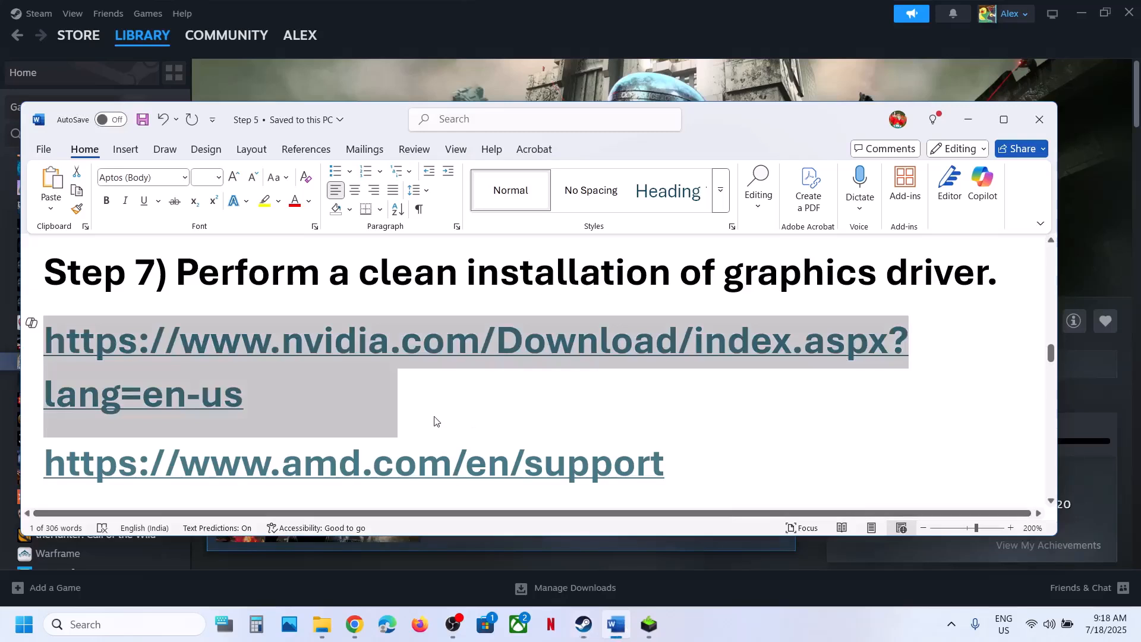
scroll(433, 417, "down", 2)
left_click_drag(247, 409, 590, 407)
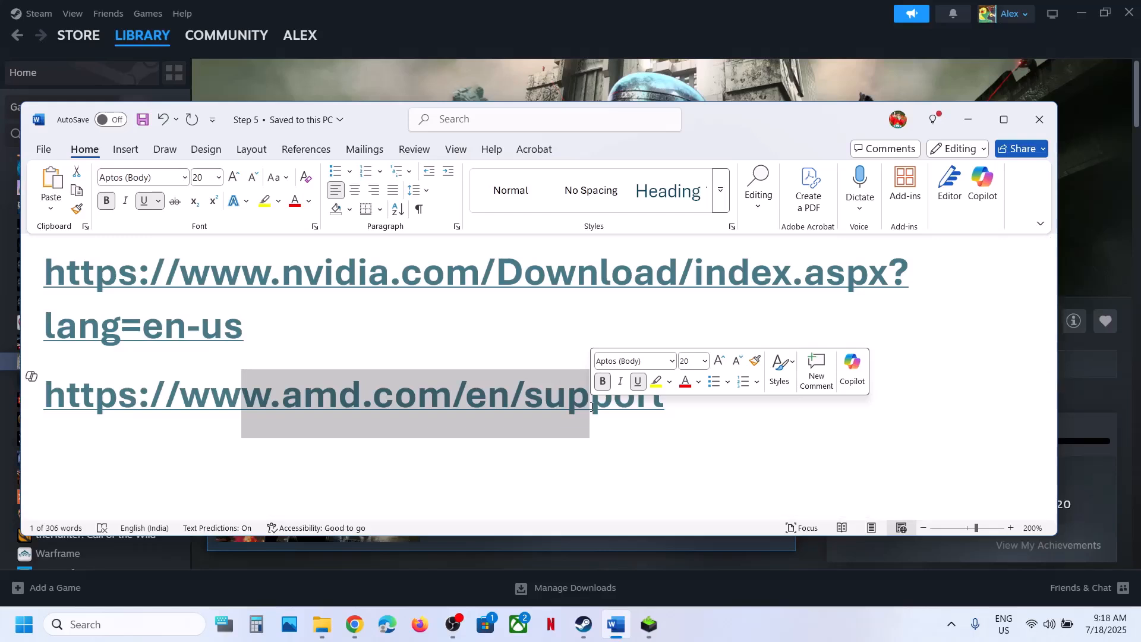
left_click(303, 461)
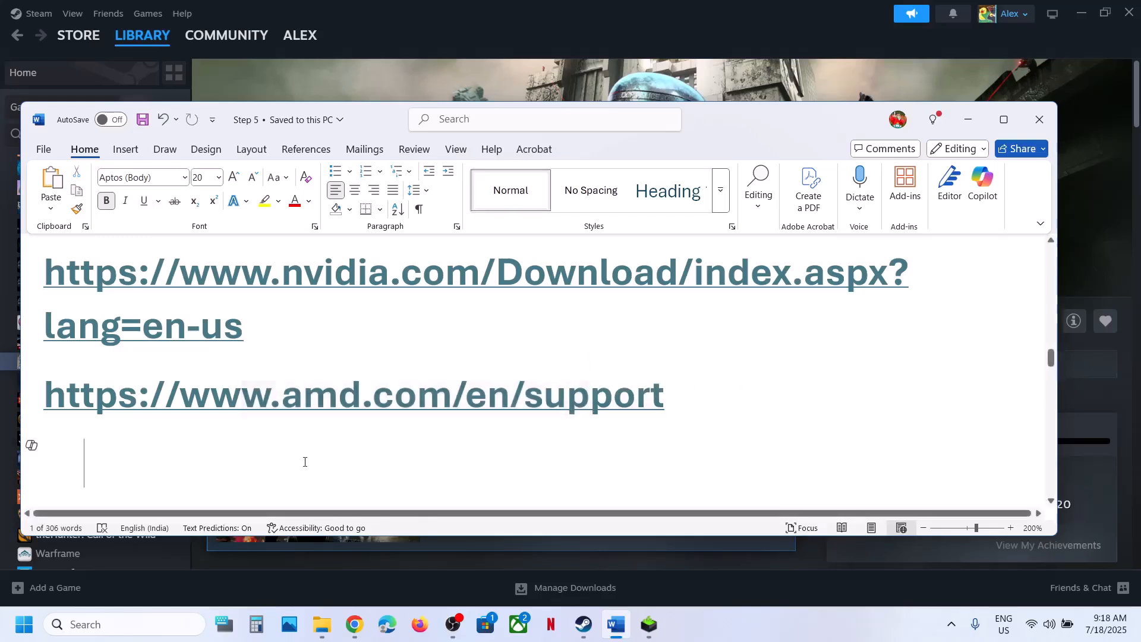
scroll(305, 462, "down", 1)
scroll(305, 461, "down", 3)
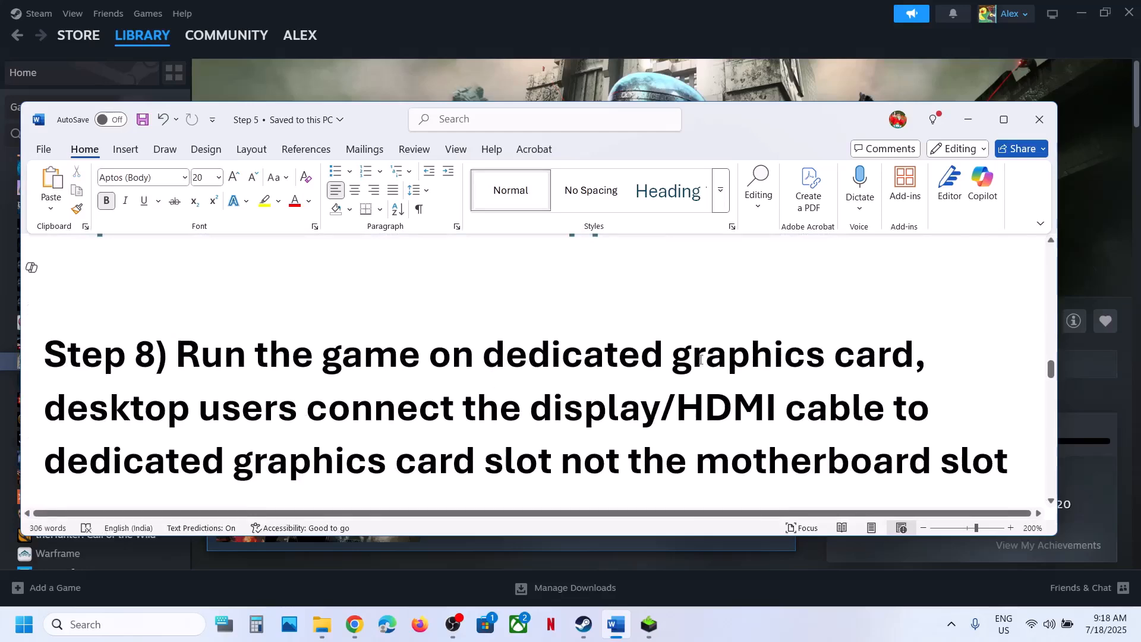
Copy the word "graphics" from Step 8, search Windows for it and open Graphics settings
double_click(709, 358)
key("ctrl+c")
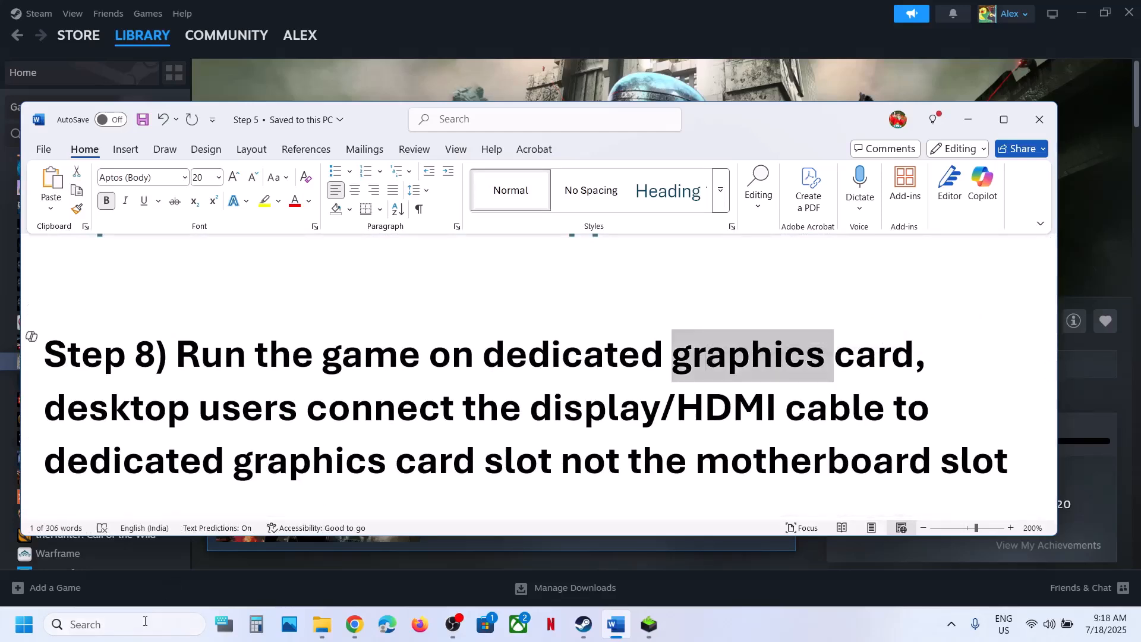
left_click(145, 625)
key("ctrl+v")
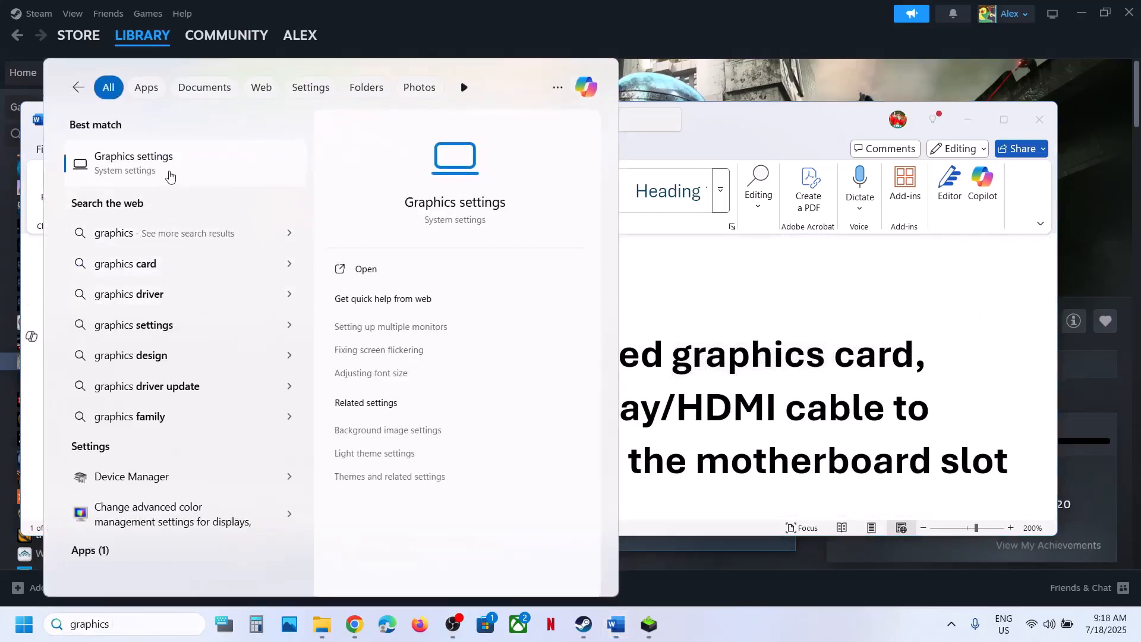
left_click(170, 176)
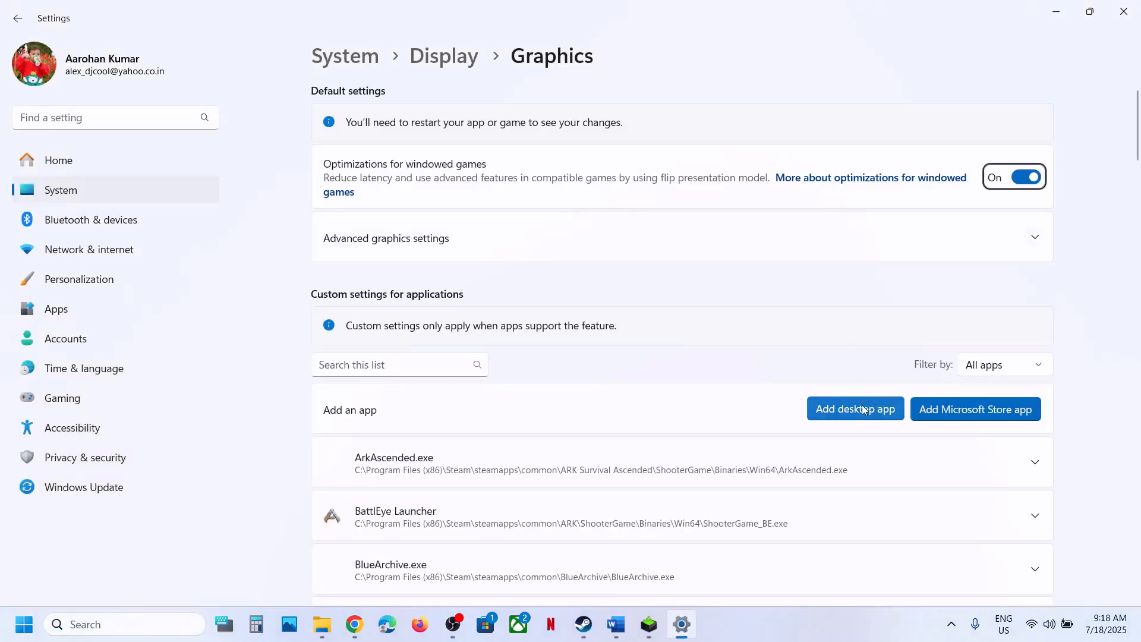
Add RoboCopUnfinishedBusiness-Win64-Shipping from the game's Game\Binaries\Win64 folder as a desktop app in the custom graphics settings
left_click(863, 410)
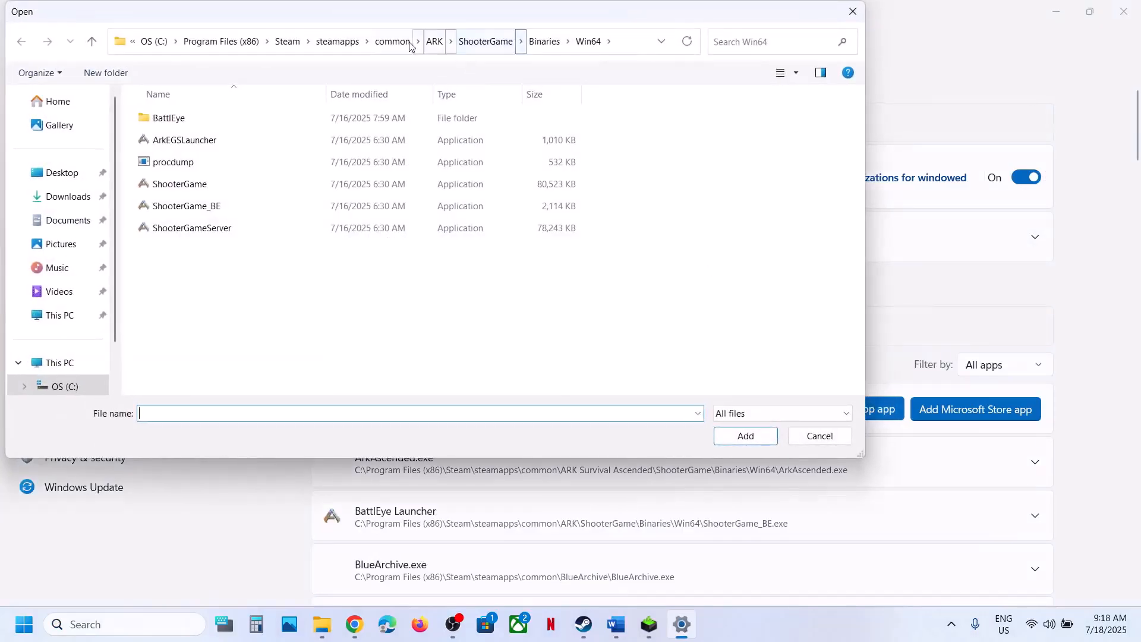
left_click(404, 43)
double_click(215, 206)
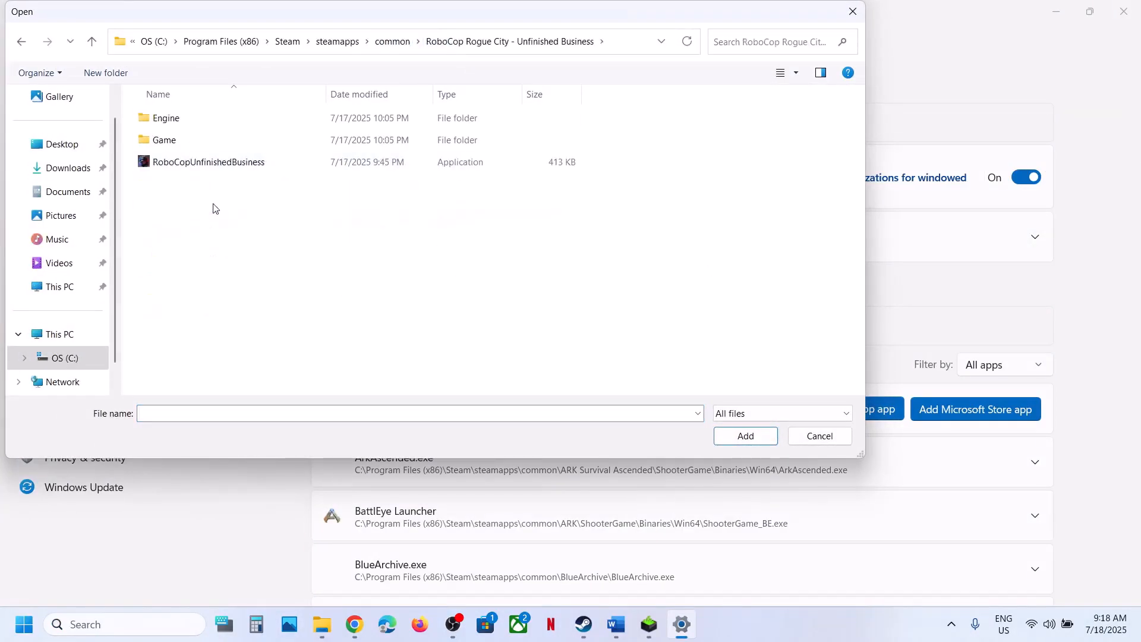
double_click(179, 141)
double_click(178, 119)
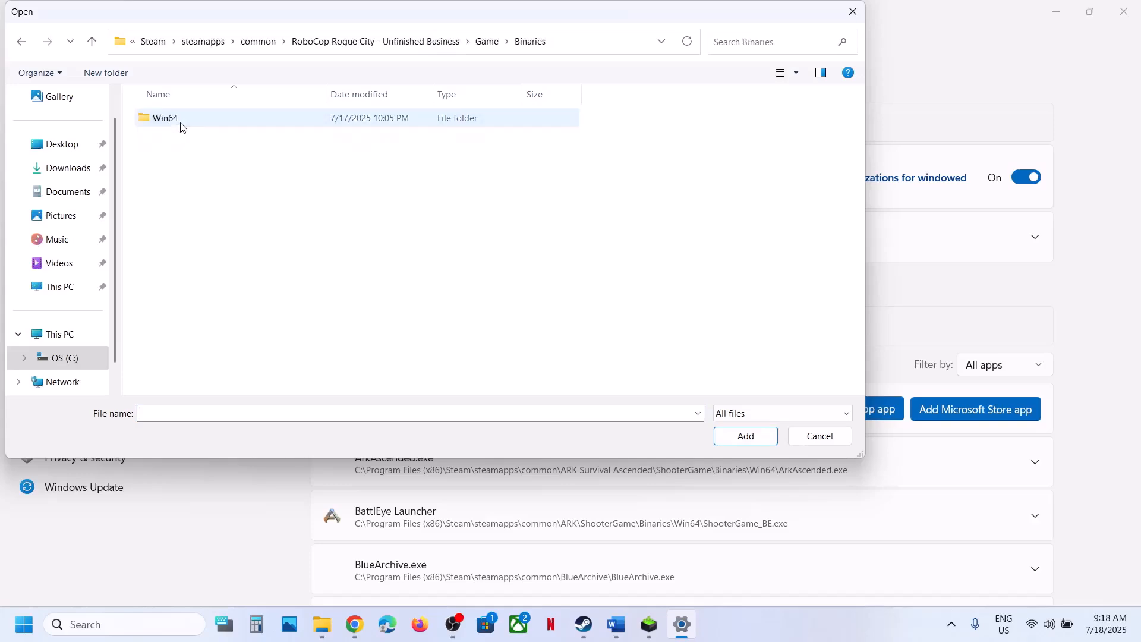
double_click(181, 118)
left_click(195, 141)
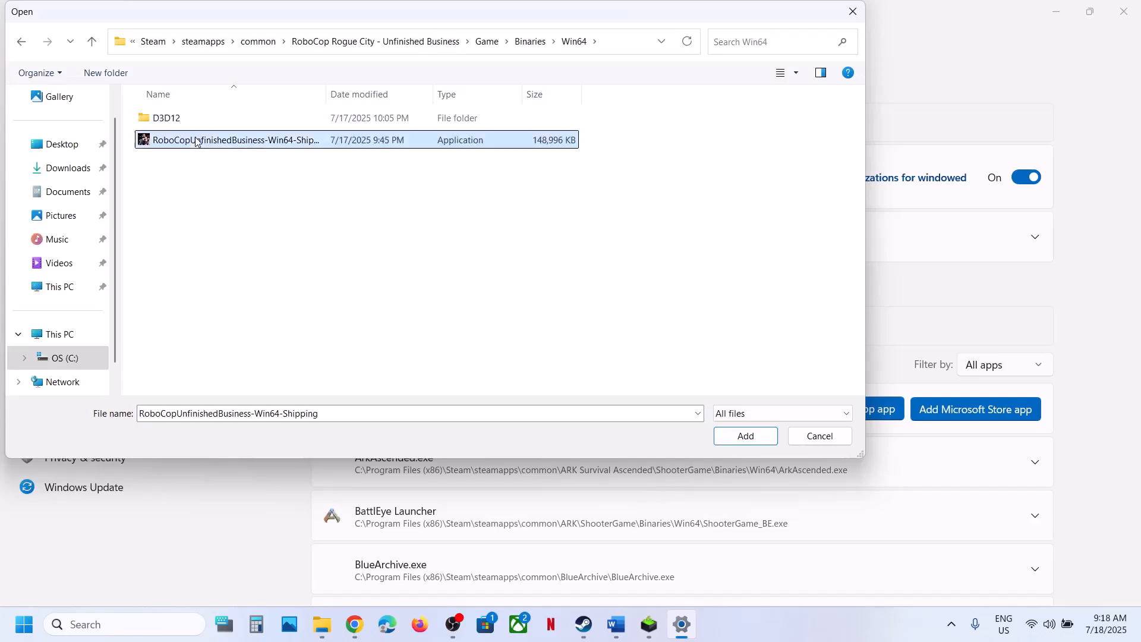
left_click(747, 436)
Set the GPU preference of RoboCopUnfinishedBusiness to High Performance (NVIDIA GeForce RTX 3050 Laptop GPU) and collapse its entry
scroll(565, 493, "down", 10)
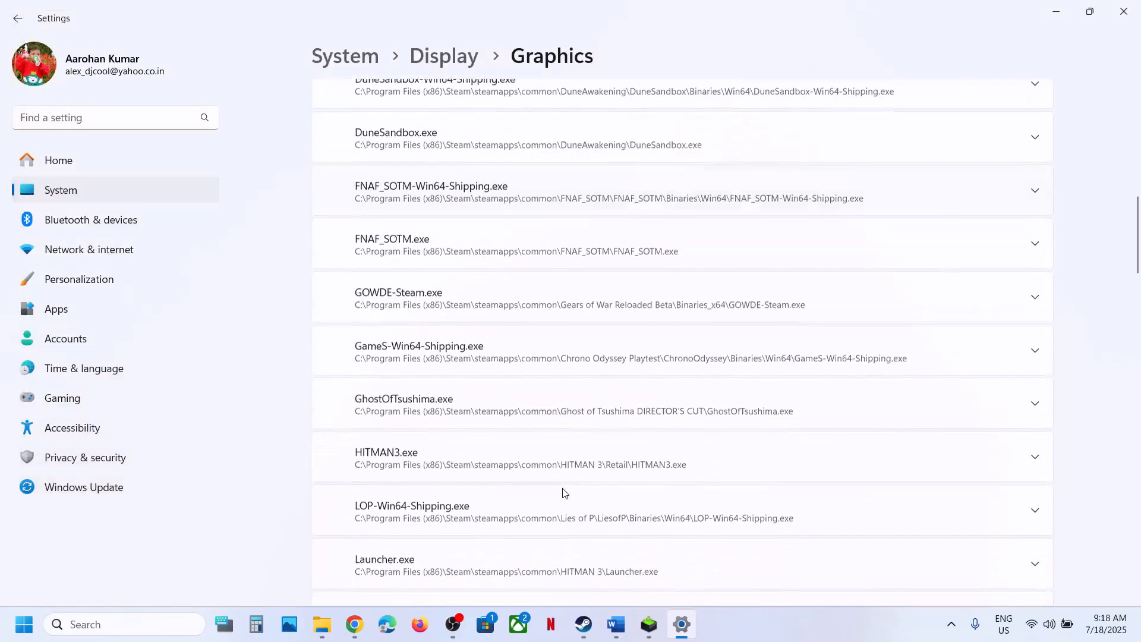
scroll(565, 493, "down", 15)
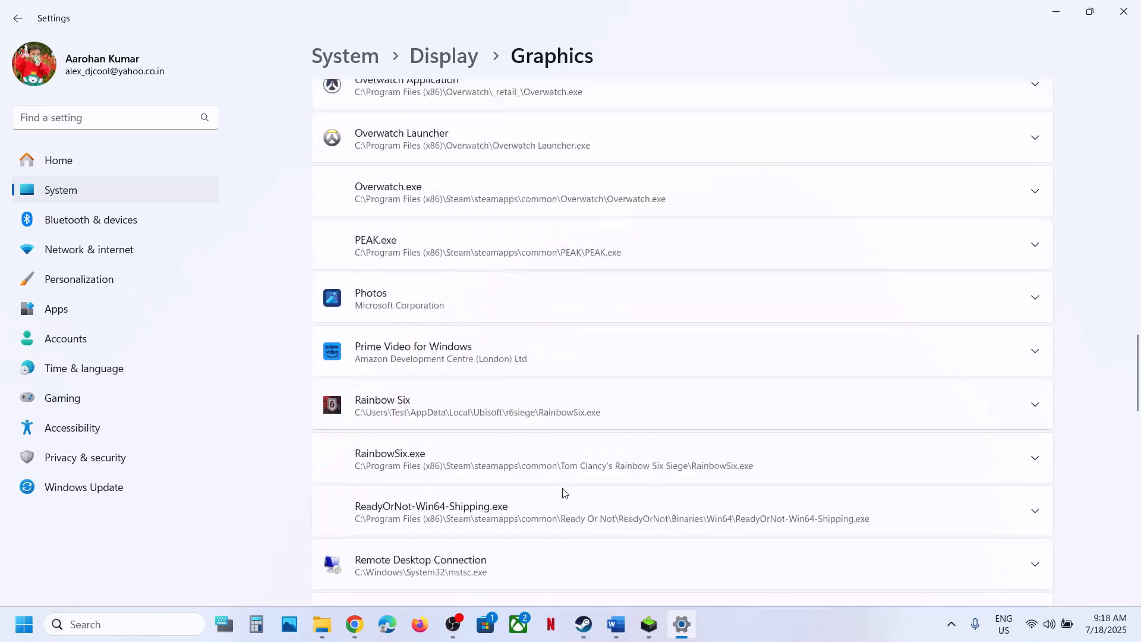
scroll(565, 493, "down", 4)
scroll(437, 416, "down", 1)
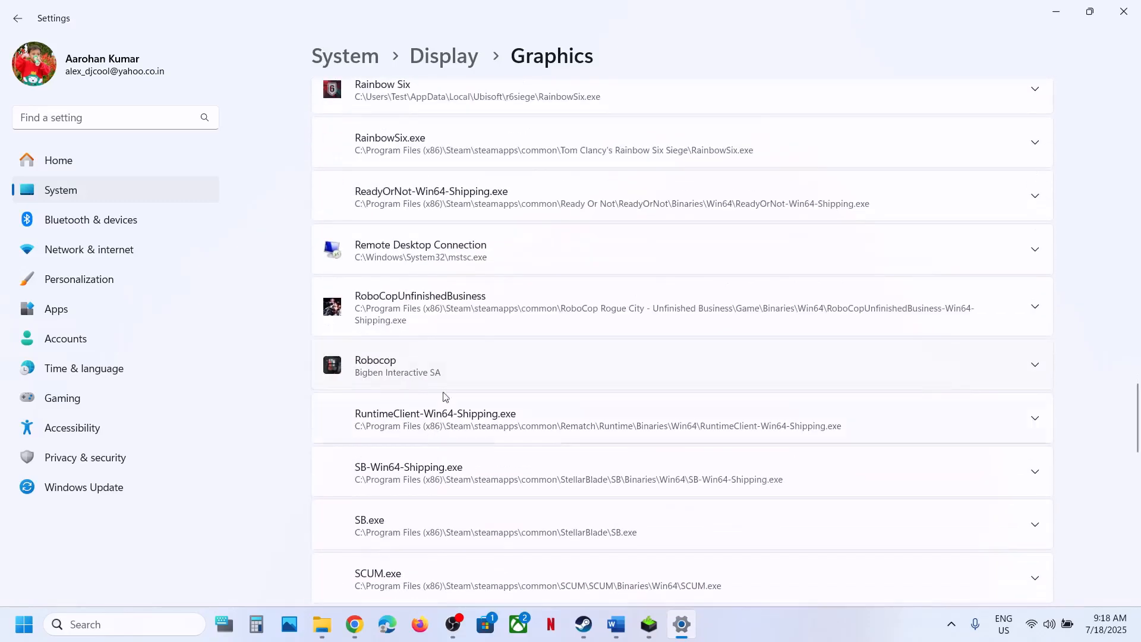
left_click(419, 328)
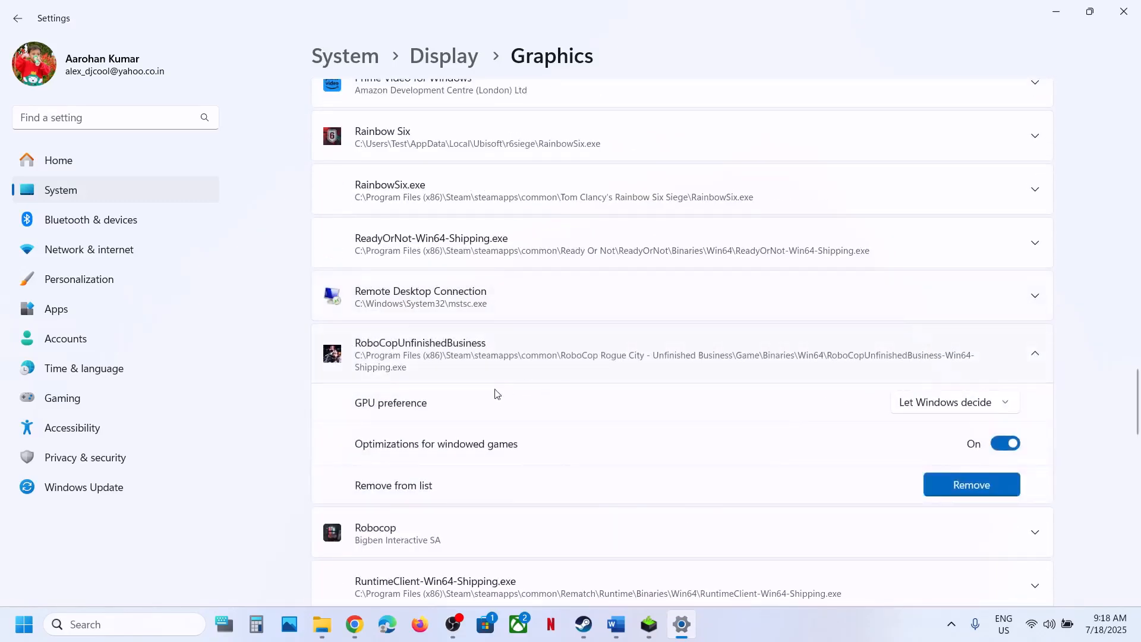
left_click(937, 404)
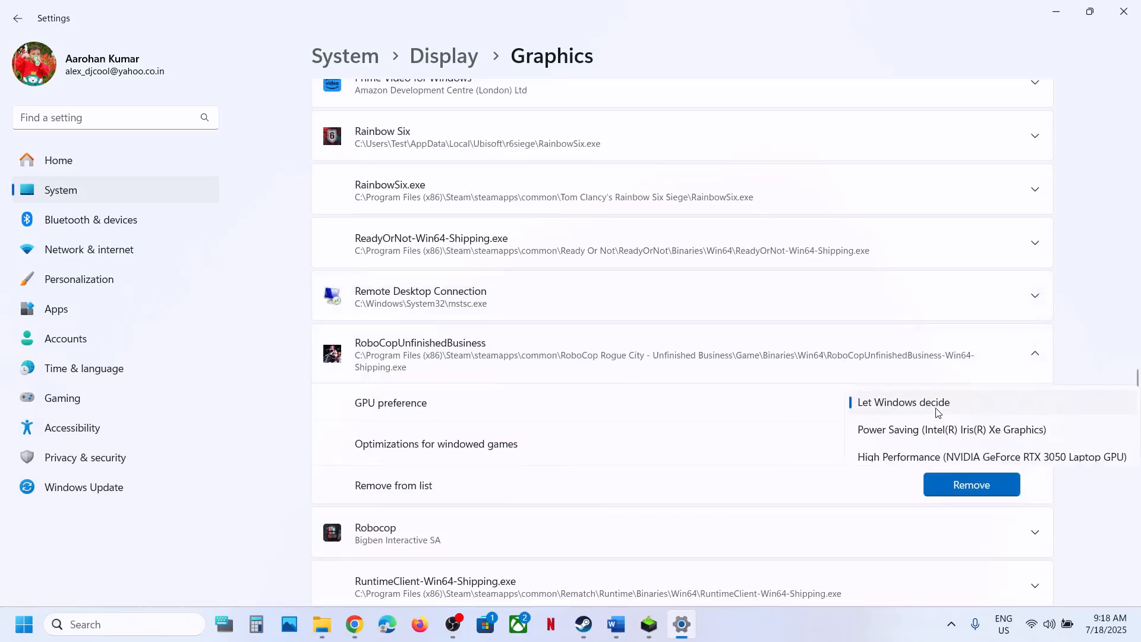
left_click(930, 457)
left_click(1036, 350)
scroll(1036, 349, "down", 1)
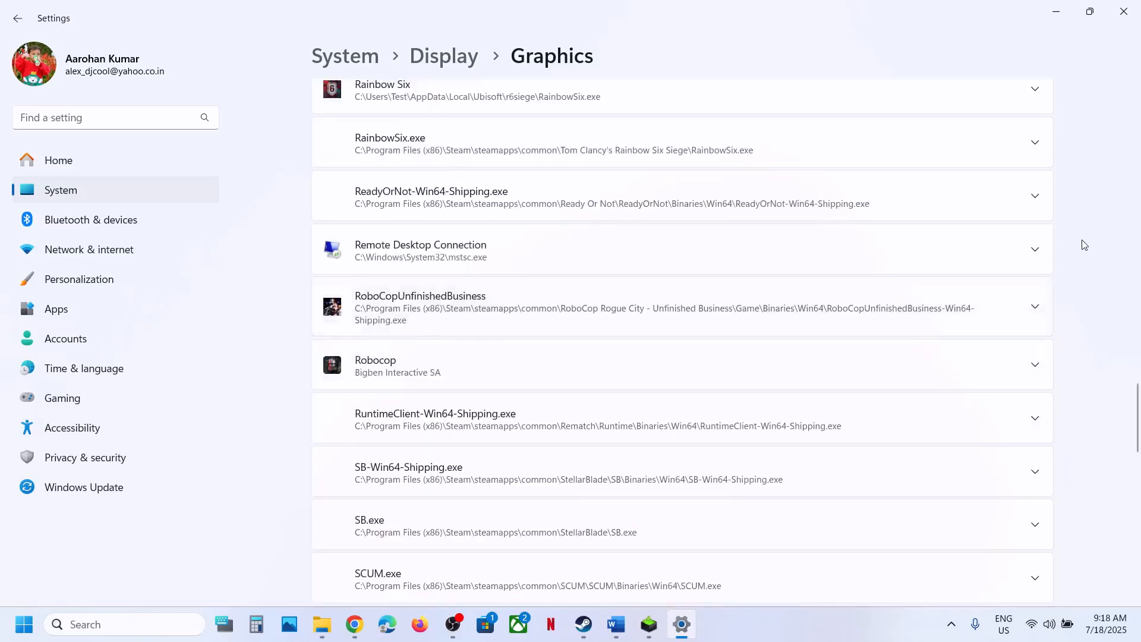
Close Graphics settings, then highlight Step 8's display cable advice and Step 9's -dx11 removal instruction in the Word document
left_click(1123, 11)
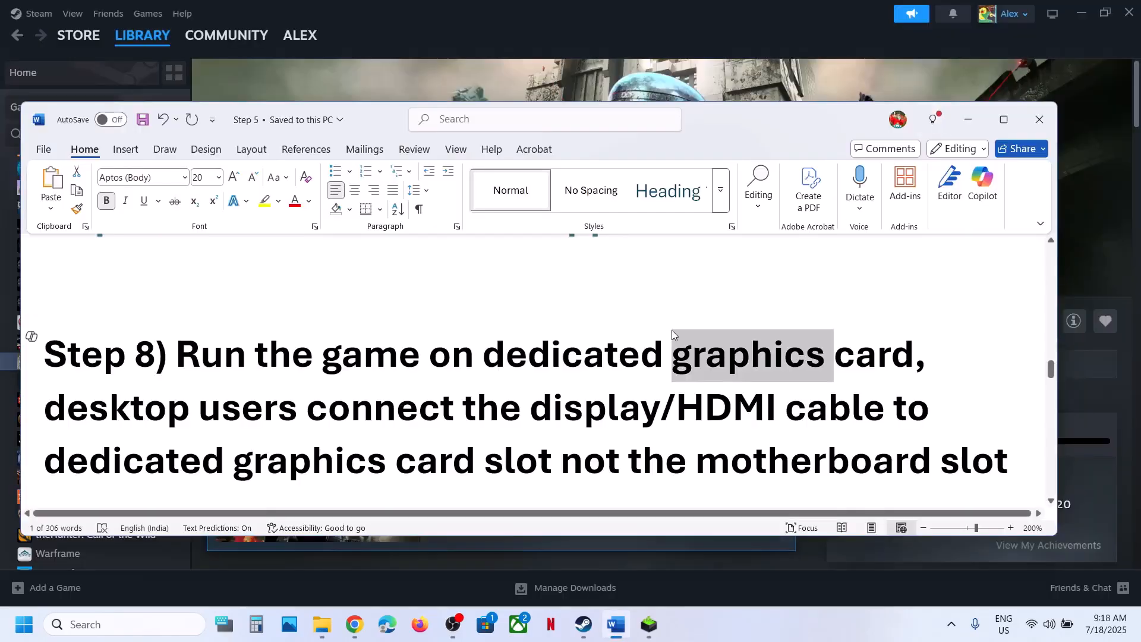
scroll(523, 424, "down", 1)
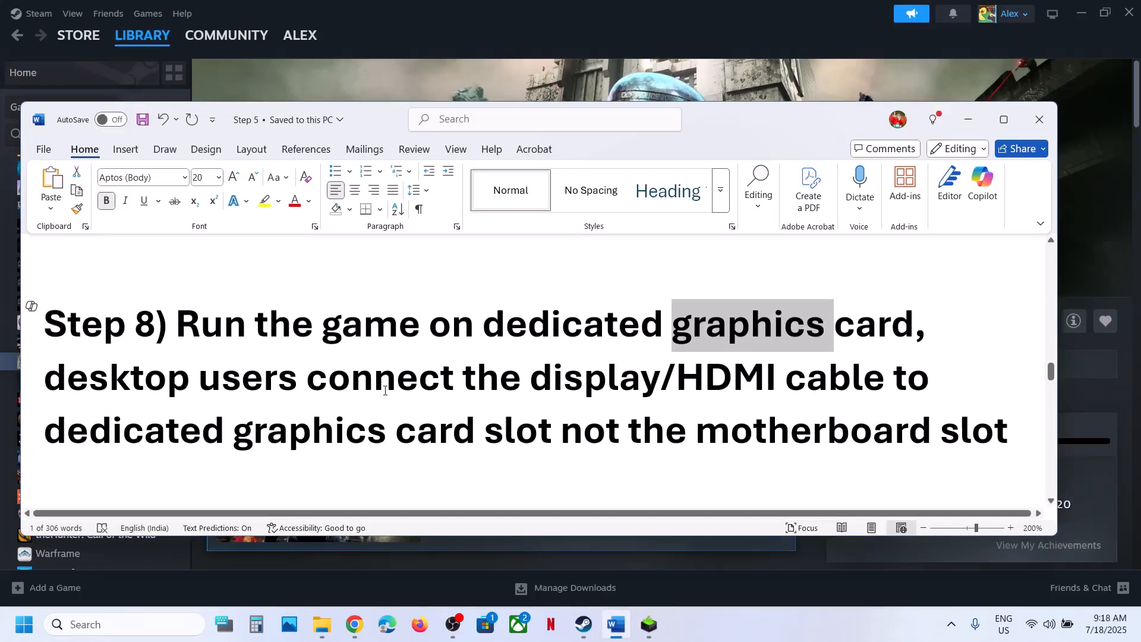
left_click_drag(385, 391, 836, 365)
left_click_drag(373, 381, 478, 425)
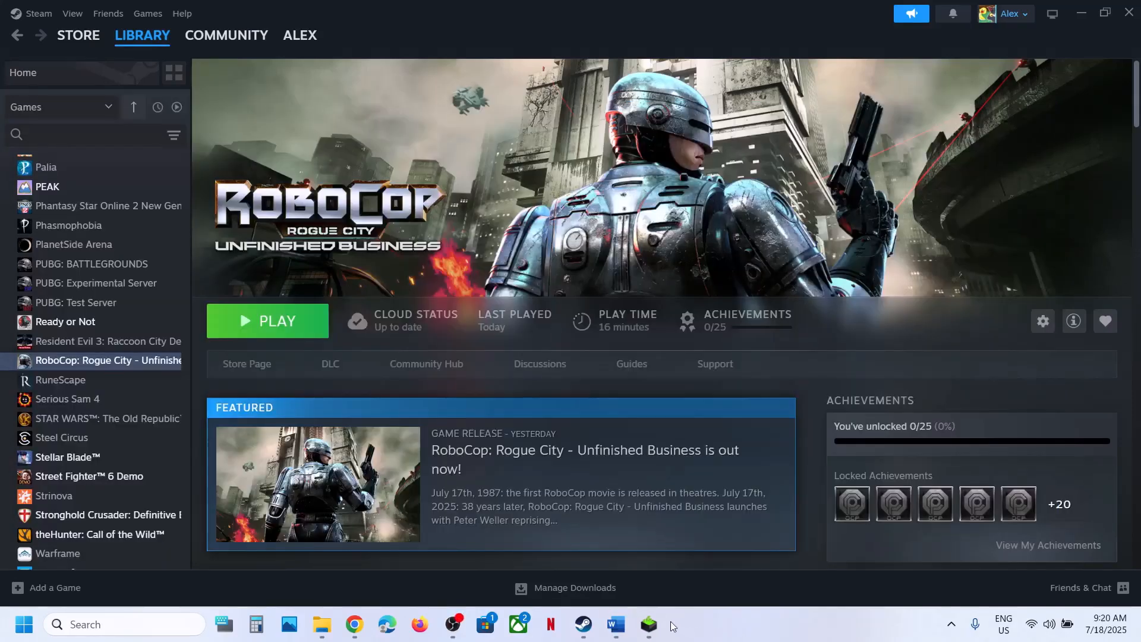
left_click(616, 624)
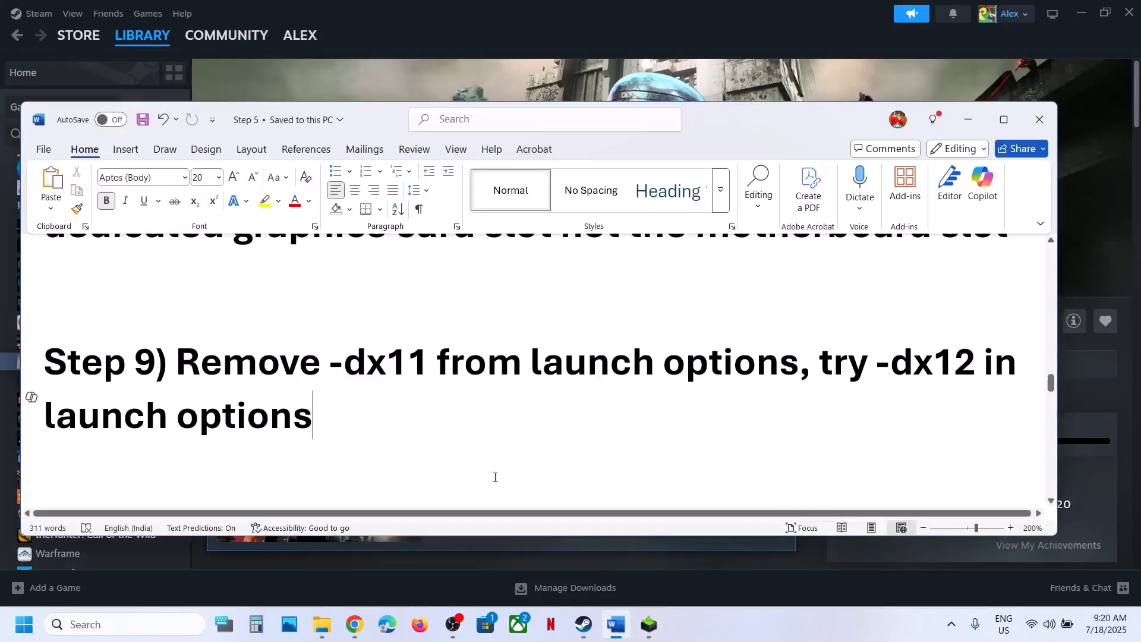
left_click_drag(186, 359, 797, 362)
Switch to Steam and set the launch options of RoboCop: Rogue City - Unfinished Business to -dx11
left_click(611, 92)
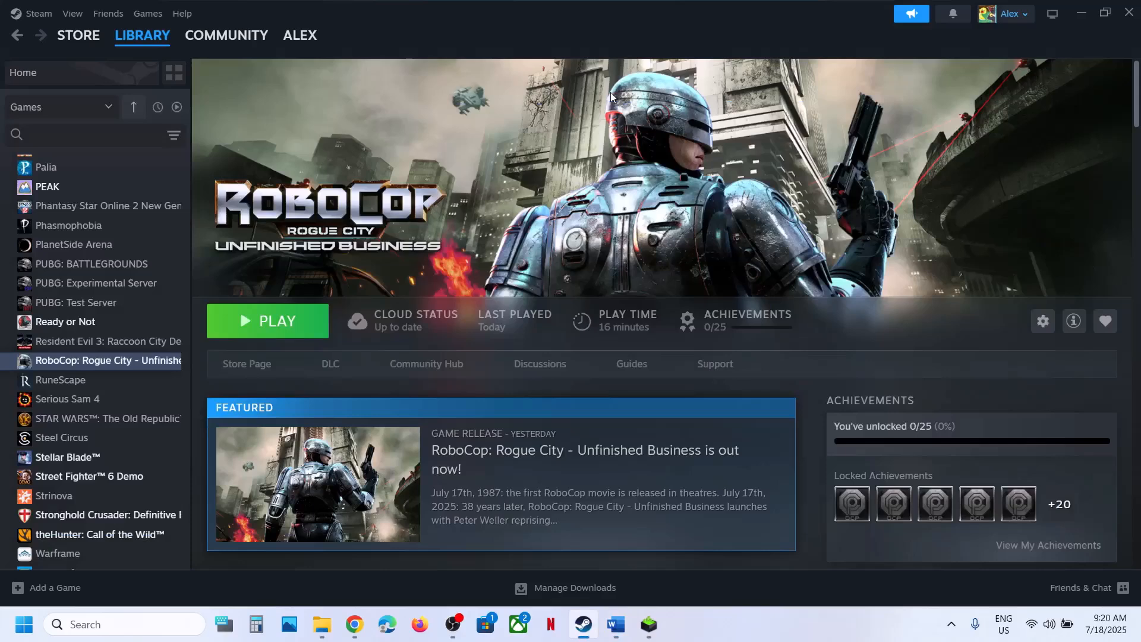
right_click(148, 359)
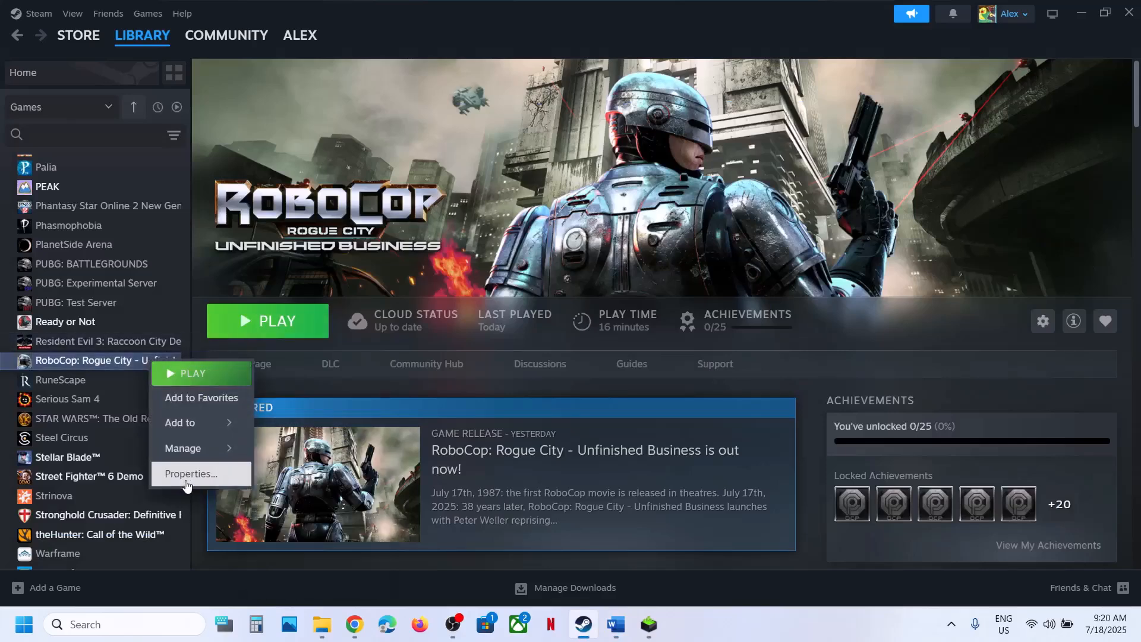
left_click(186, 475)
left_click(476, 392)
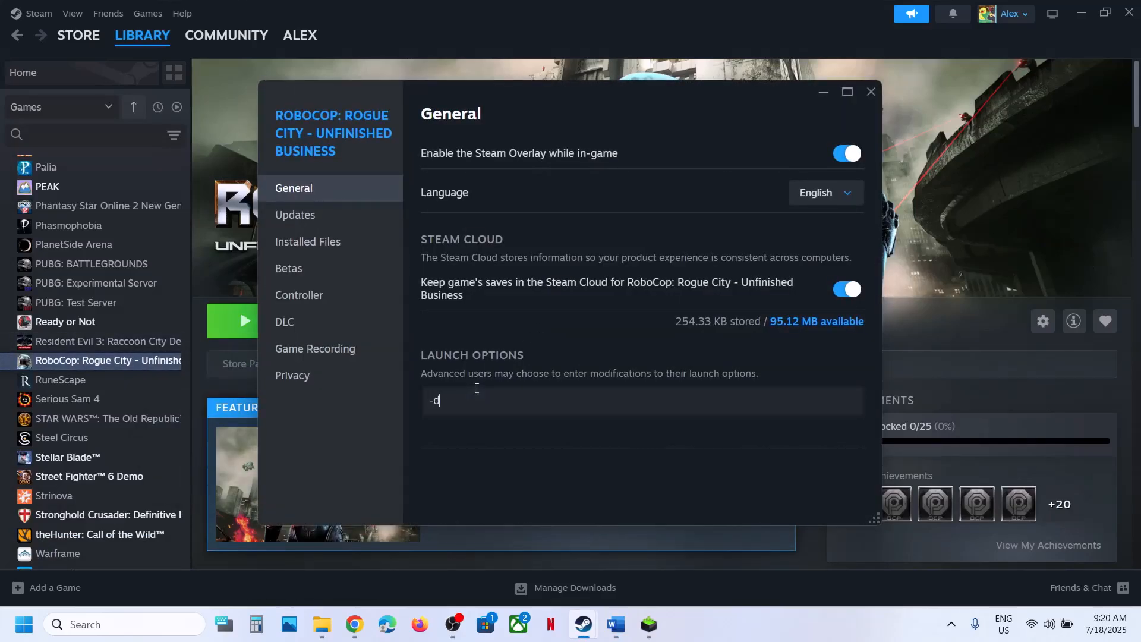
left_click(870, 92)
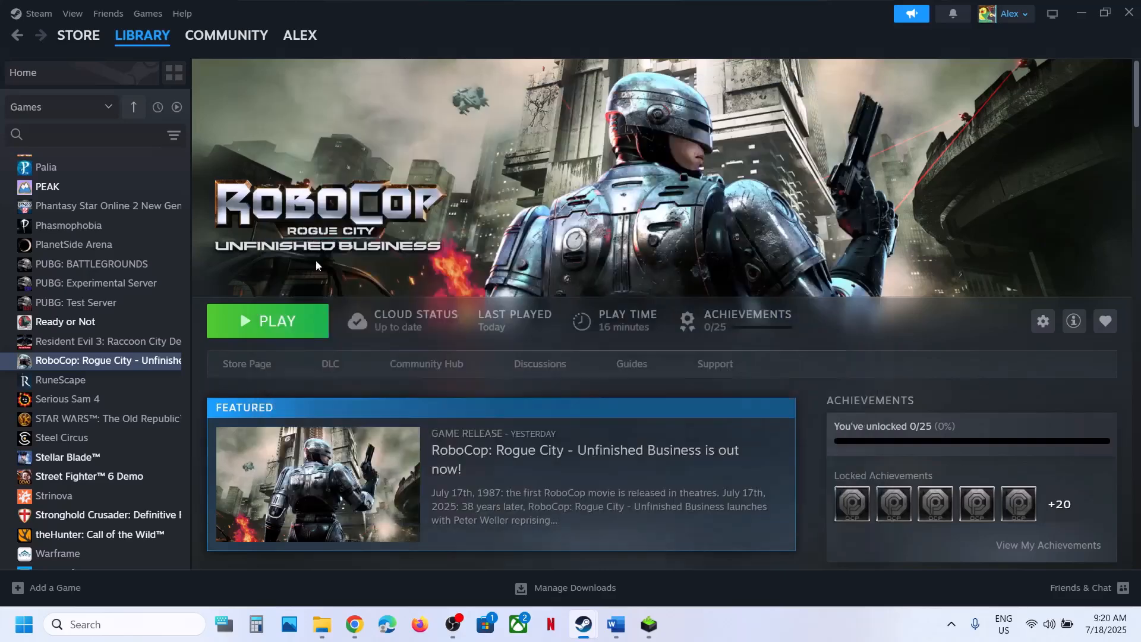
Try to launch RoboCop: Rogue City - Unfinished Business with the -dx11 option and dismiss the error message
left_click(246, 330)
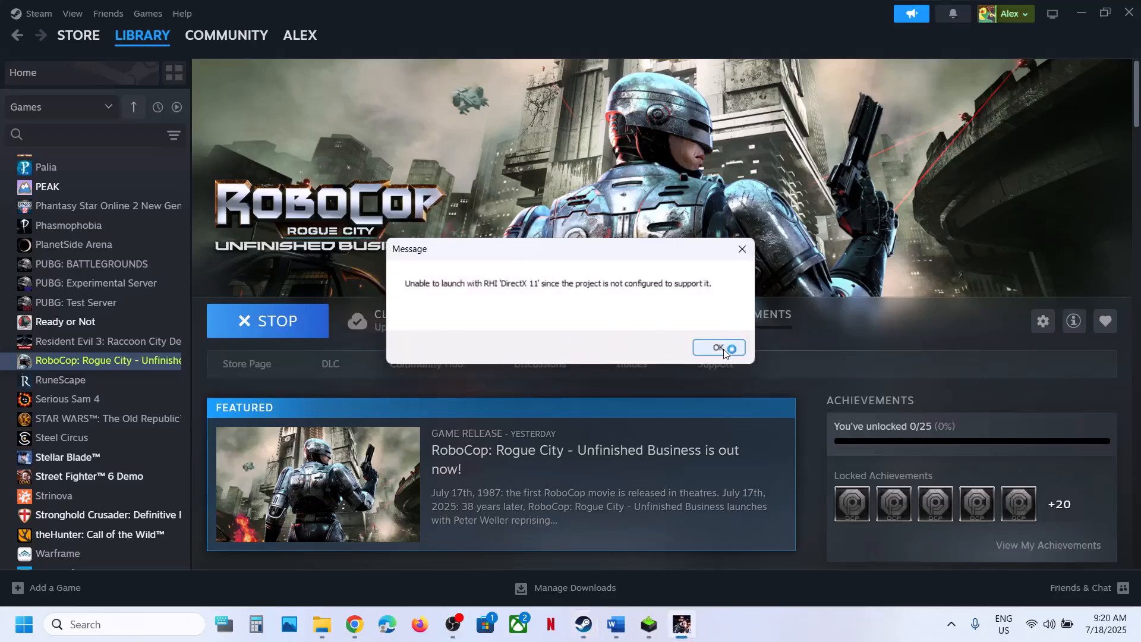
left_click(723, 348)
left_click(798, 358)
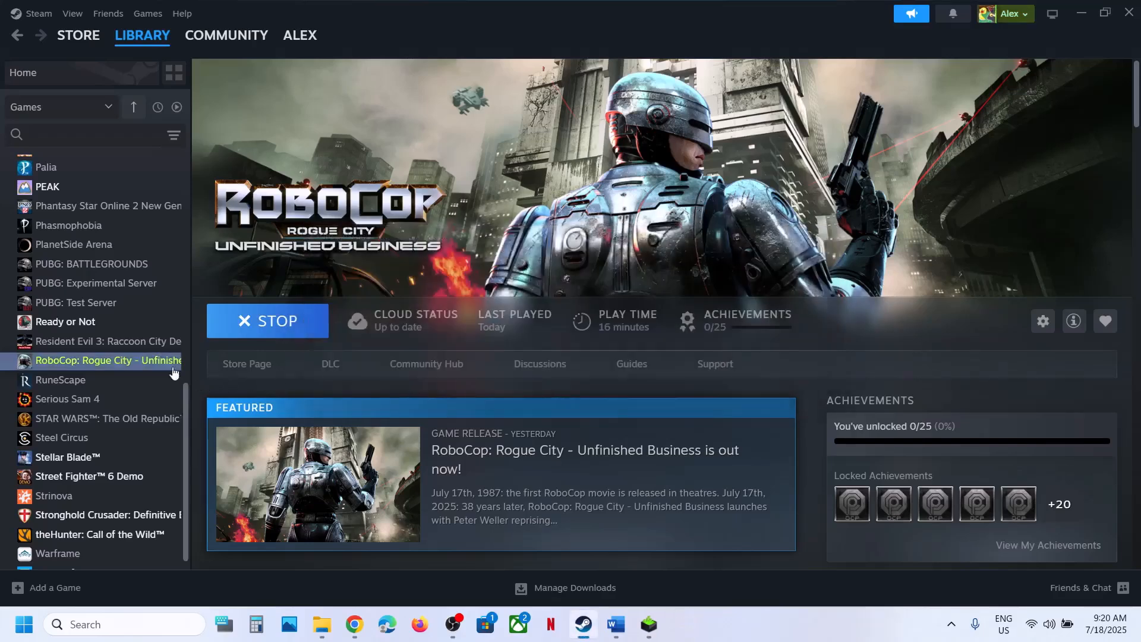
Replace the game's launch option with -dx12, launch the game and switch back out to Steam
right_click(152, 360)
left_click(180, 472)
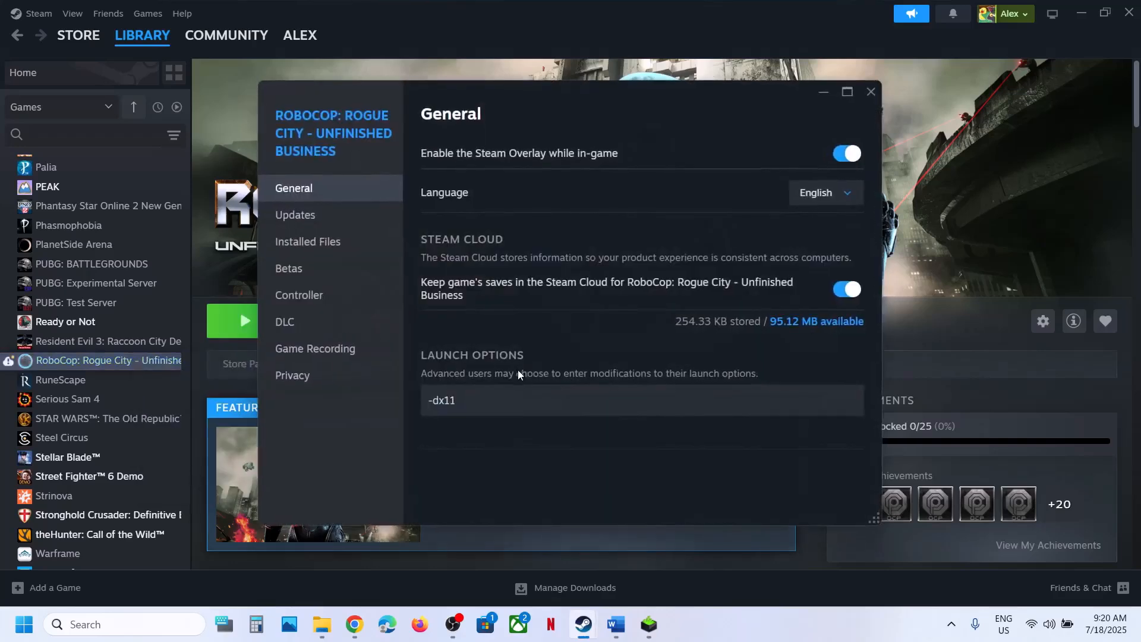
left_click_drag(511, 400, 356, 410)
key("BackSpace")
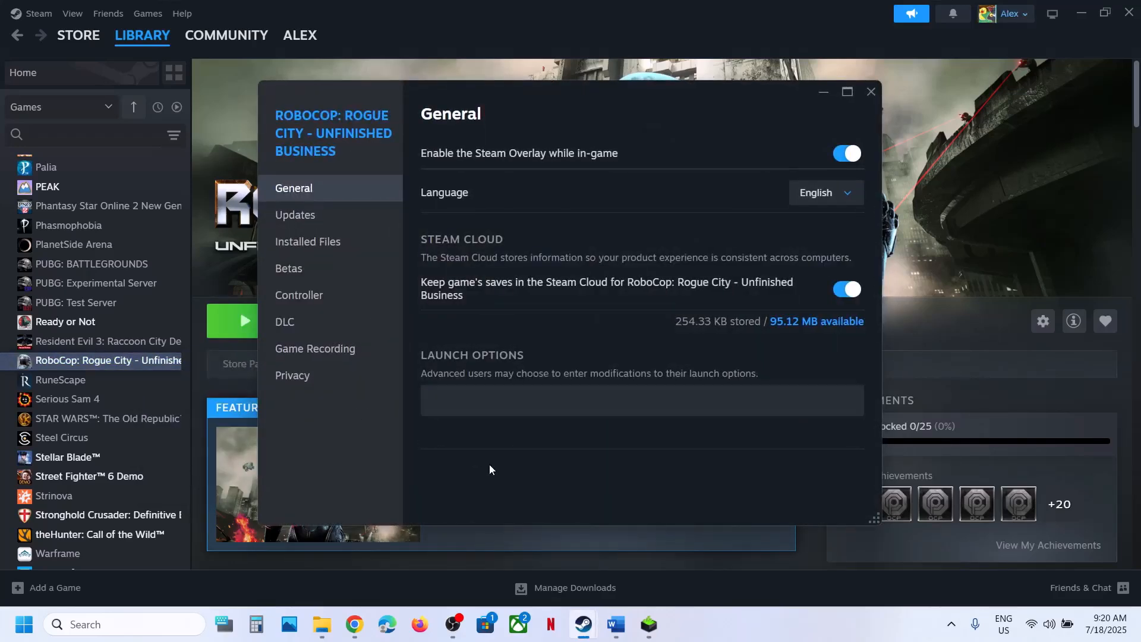
left_click(477, 410)
left_click(870, 93)
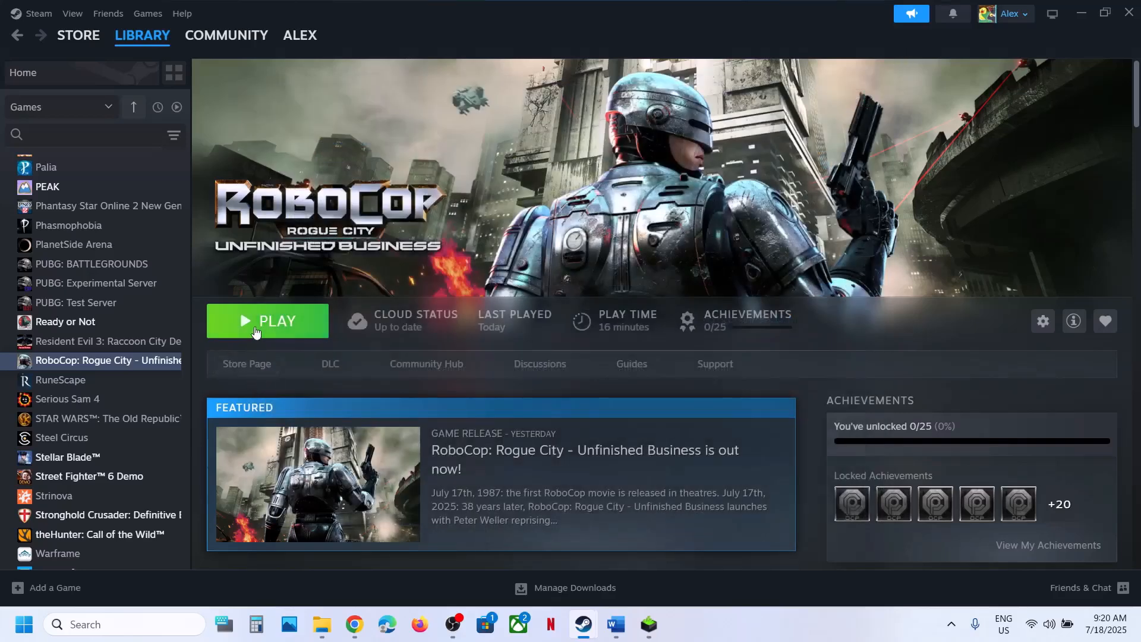
left_click(256, 331)
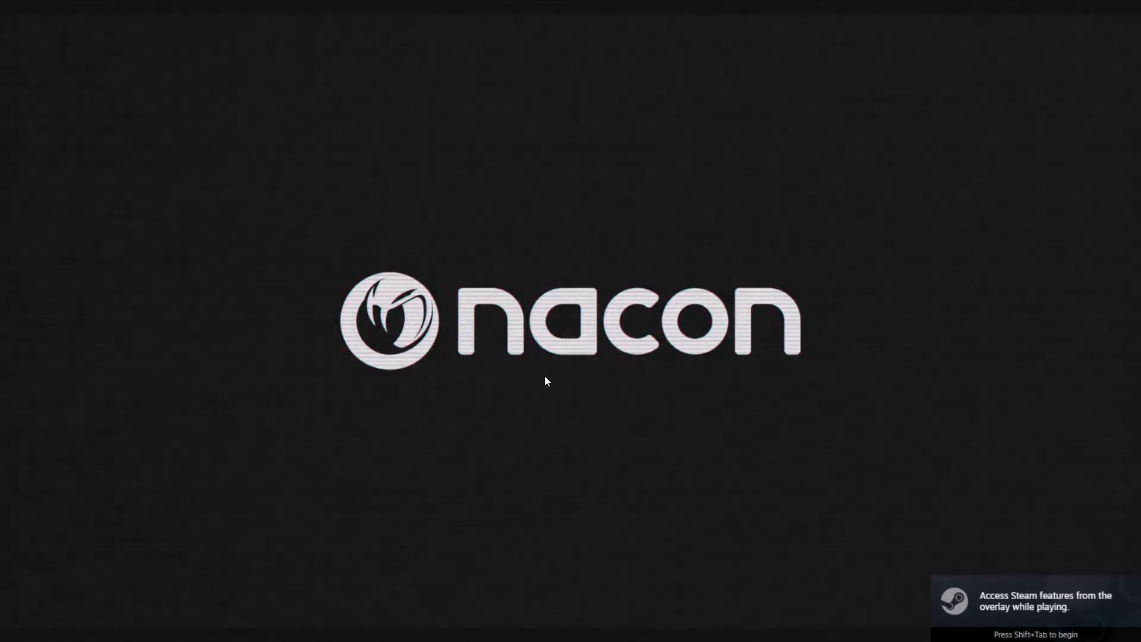
key("alt+Tab")
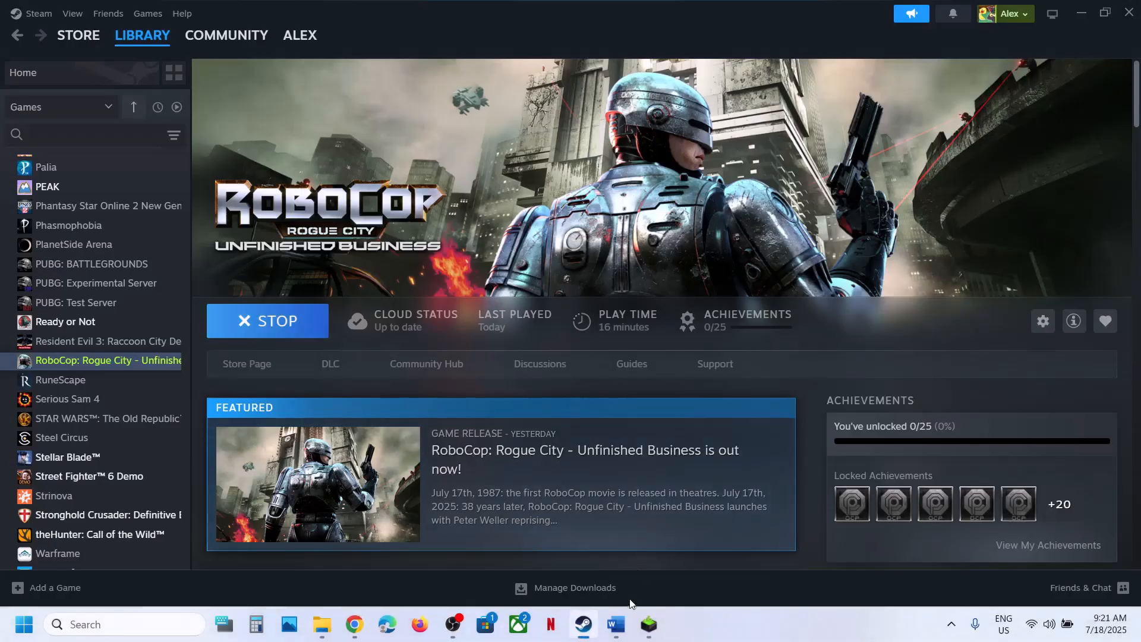
Switch to the Word document and go on from Step 9 to Step 10
left_click(615, 624)
left_click(417, 399)
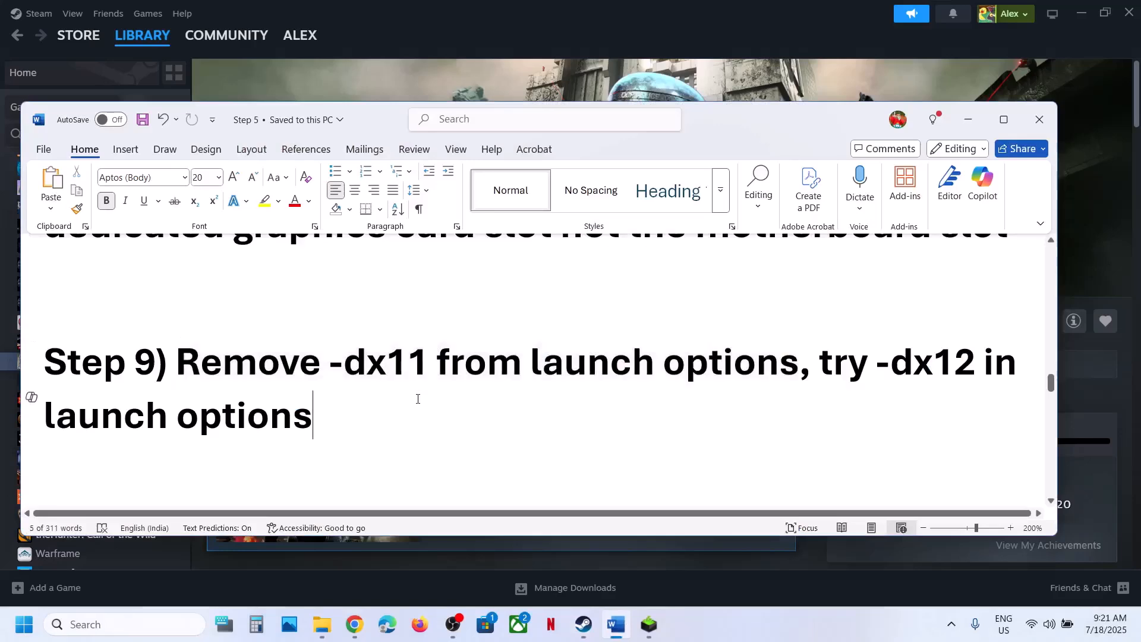
scroll(417, 399, "down", 5)
Switch to Steam and clear the launch options of RoboCop: Rogue City - Unfinished Business
left_click(494, 71)
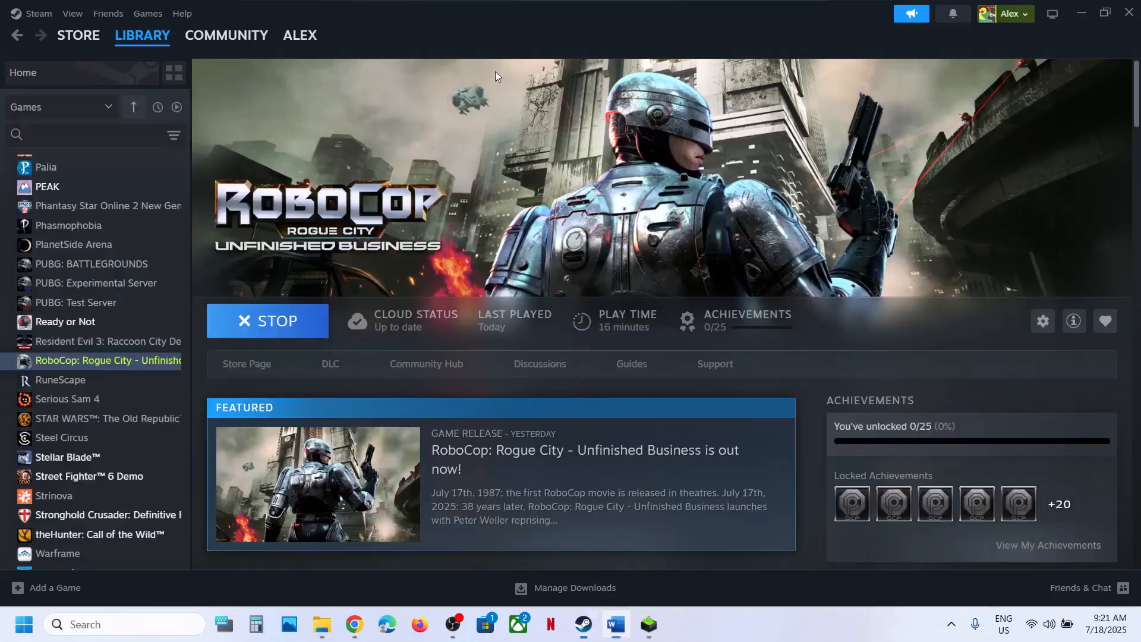
right_click(131, 360)
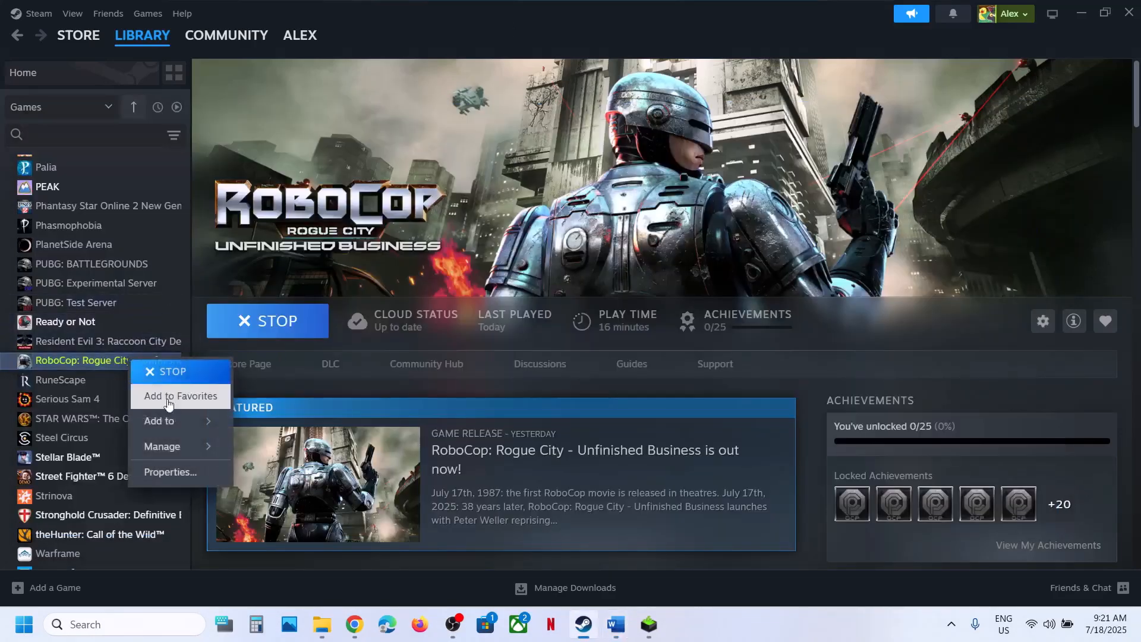
left_click(171, 471)
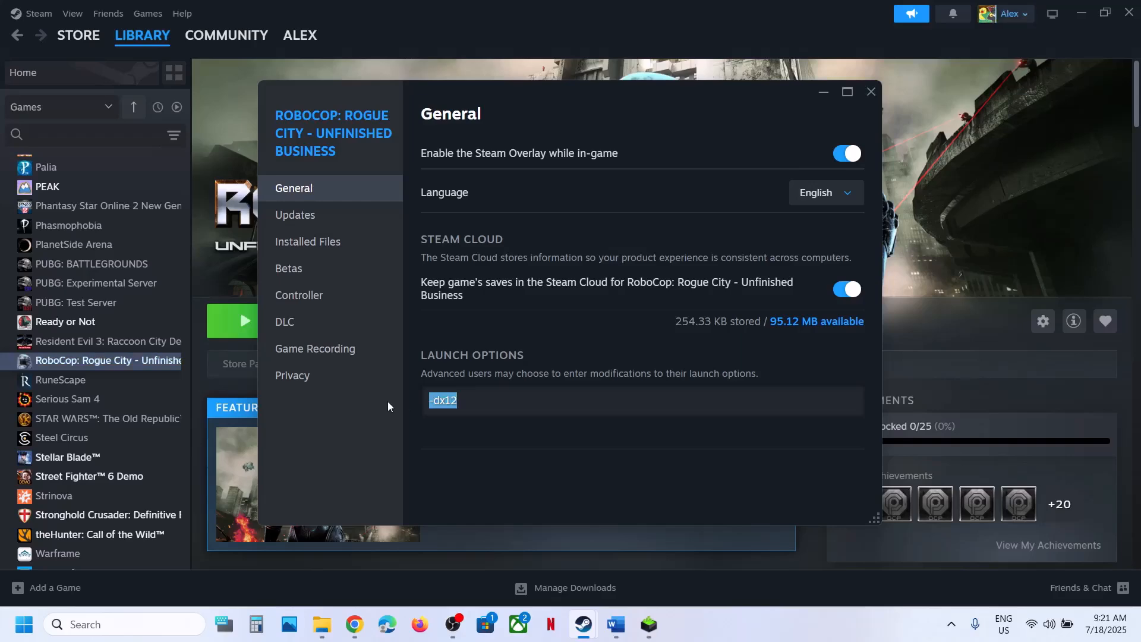
key("BackSpace")
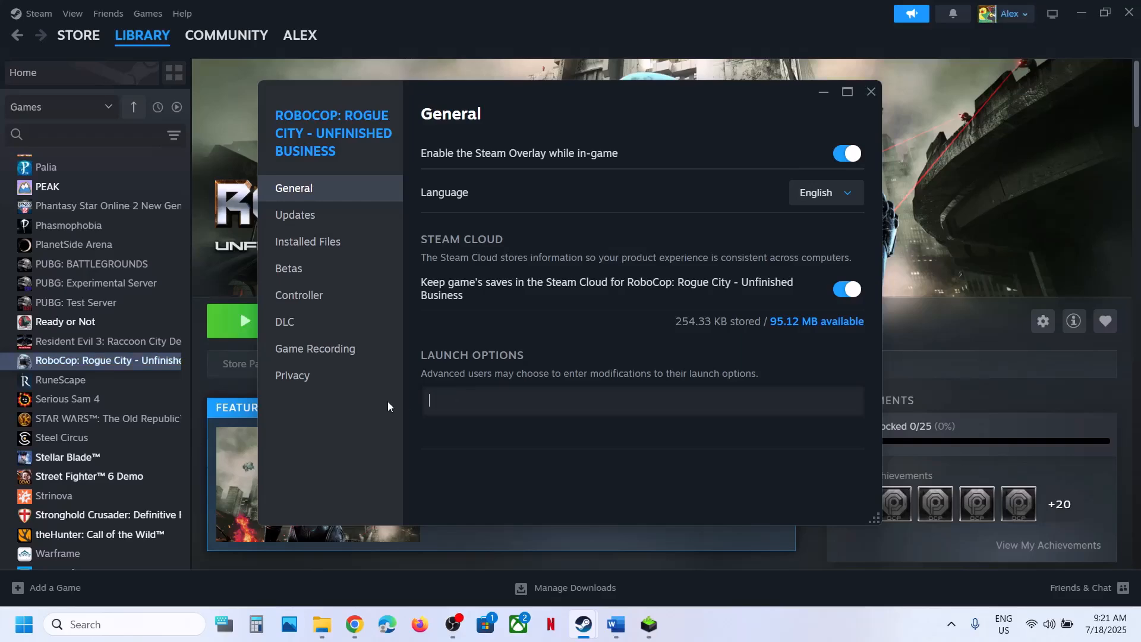
left_click(871, 92)
Return to the Word document, maximize it and highlight Step 10's advice on external devices, the Steam overlay and overlay apps
left_click(615, 624)
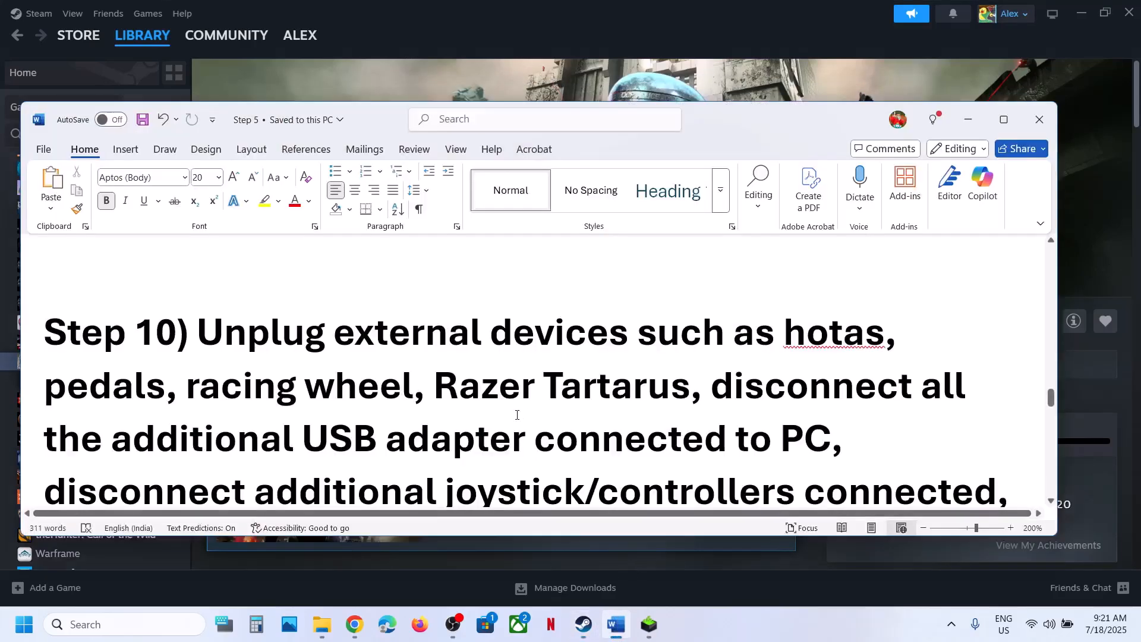
scroll(517, 414, "down", 2)
left_click(1003, 120)
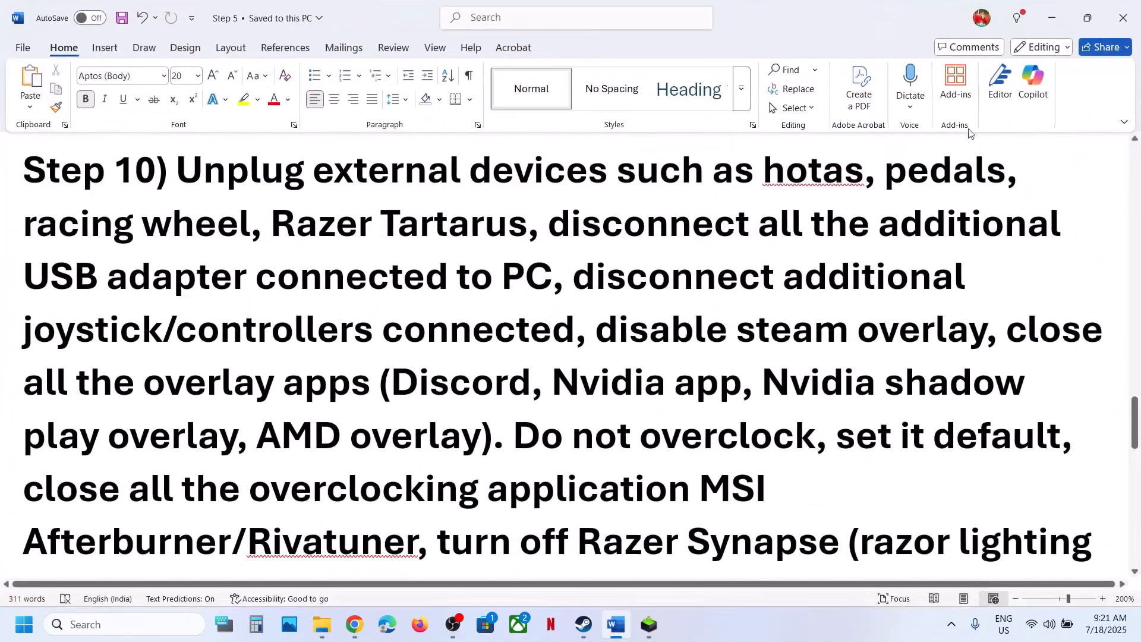
left_click_drag(763, 172, 565, 338)
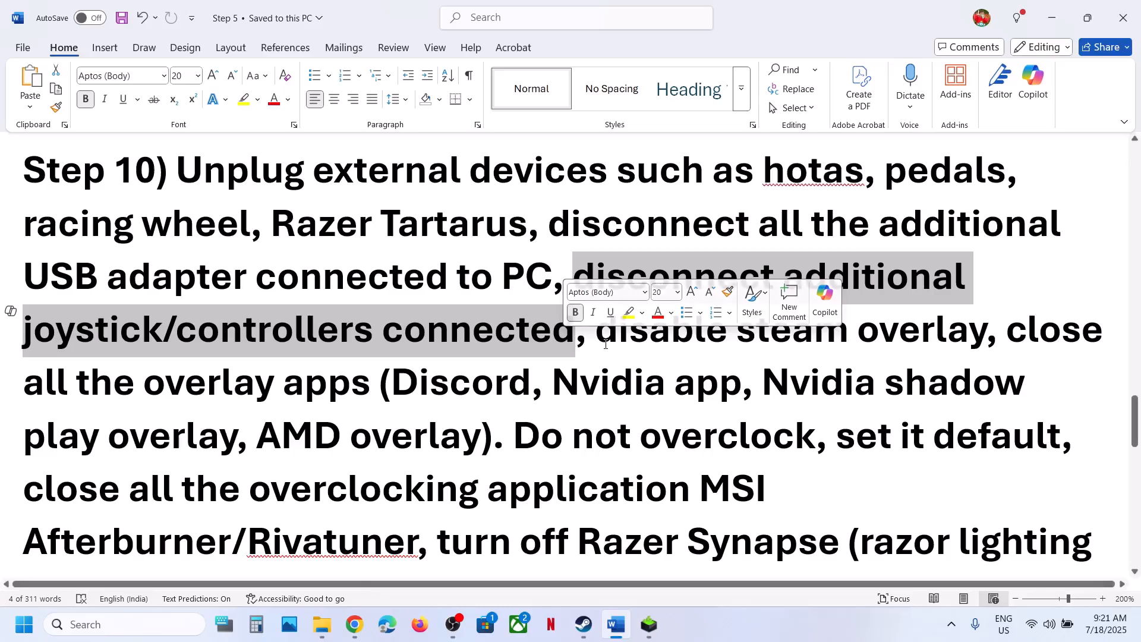
left_click_drag(881, 346, 966, 365)
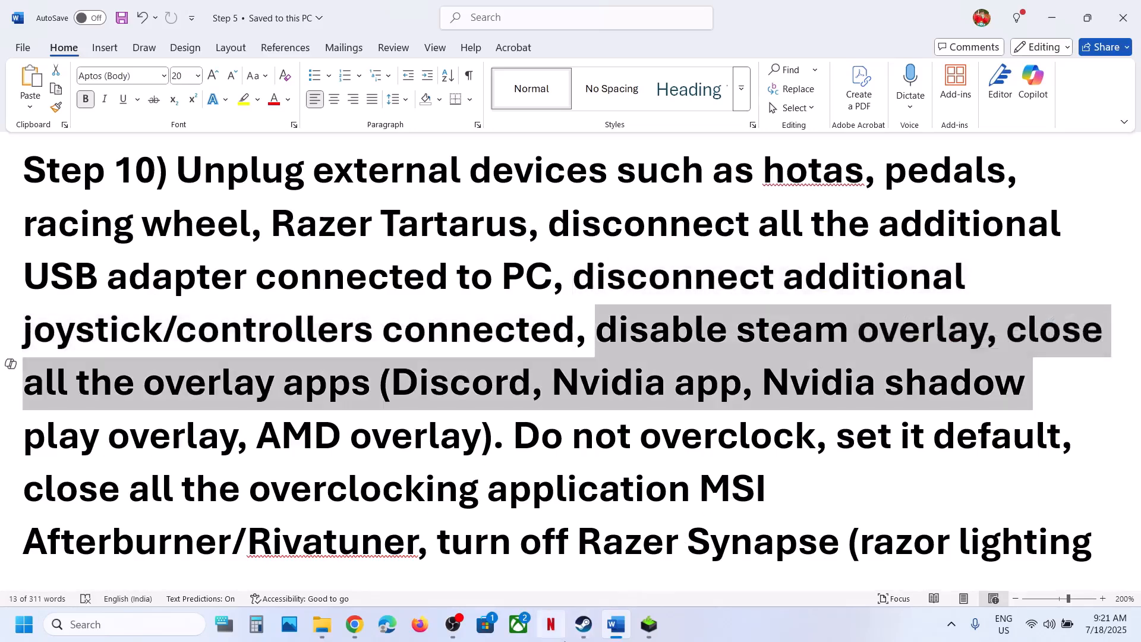
Switch to Steam and disable the in-game Steam Overlay for RoboCop: Rogue City - Unfinished Business
left_click(582, 635)
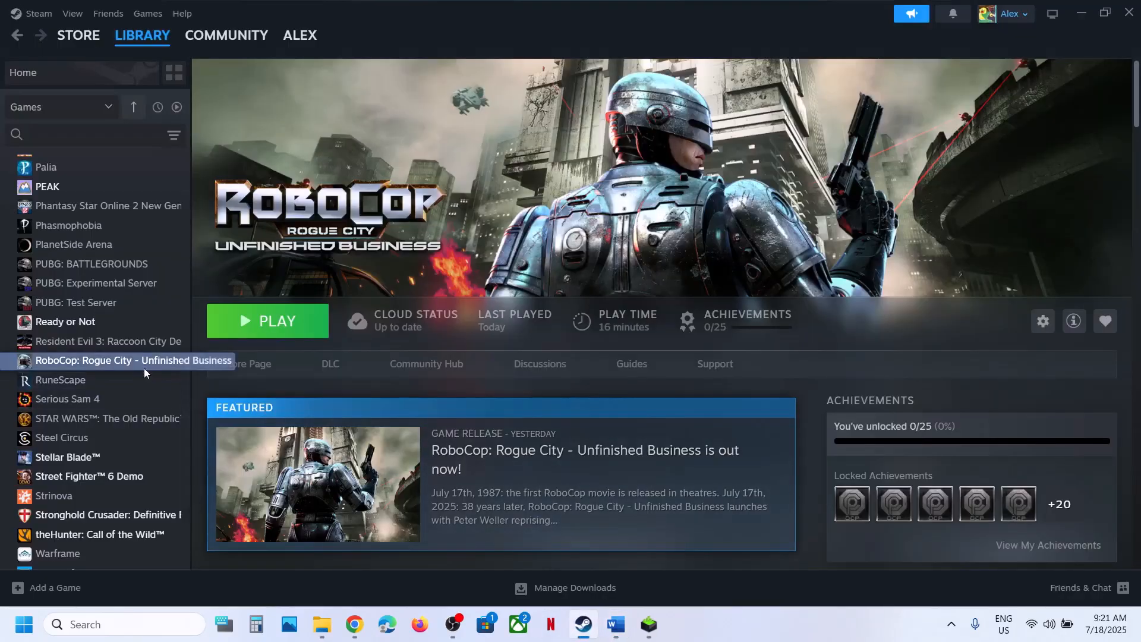
right_click(145, 369)
mouse_move(175, 460)
left_click(172, 482)
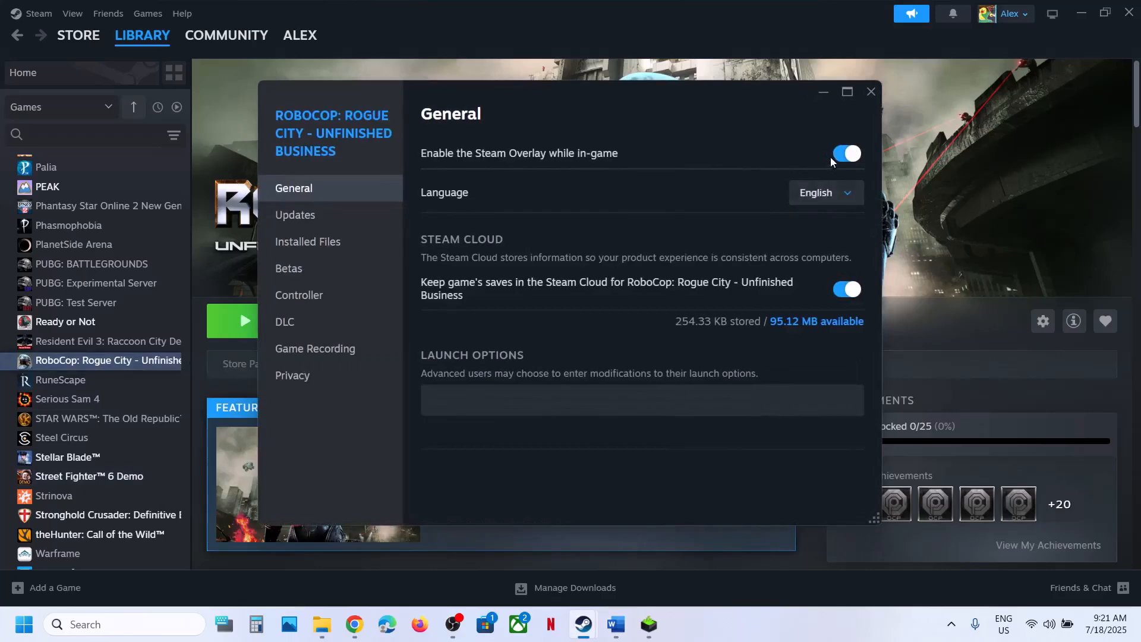
left_click(835, 155)
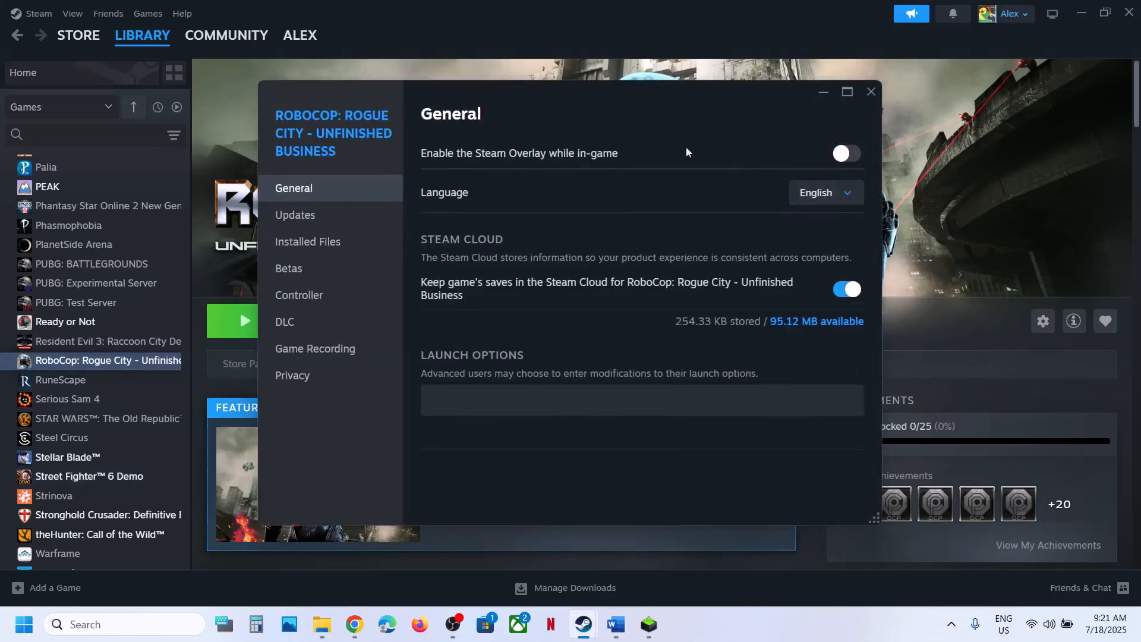
left_click(872, 93)
Return to Step 10 in Word and highlight the advice on closing overlay apps and overclocking applications
left_click(616, 624)
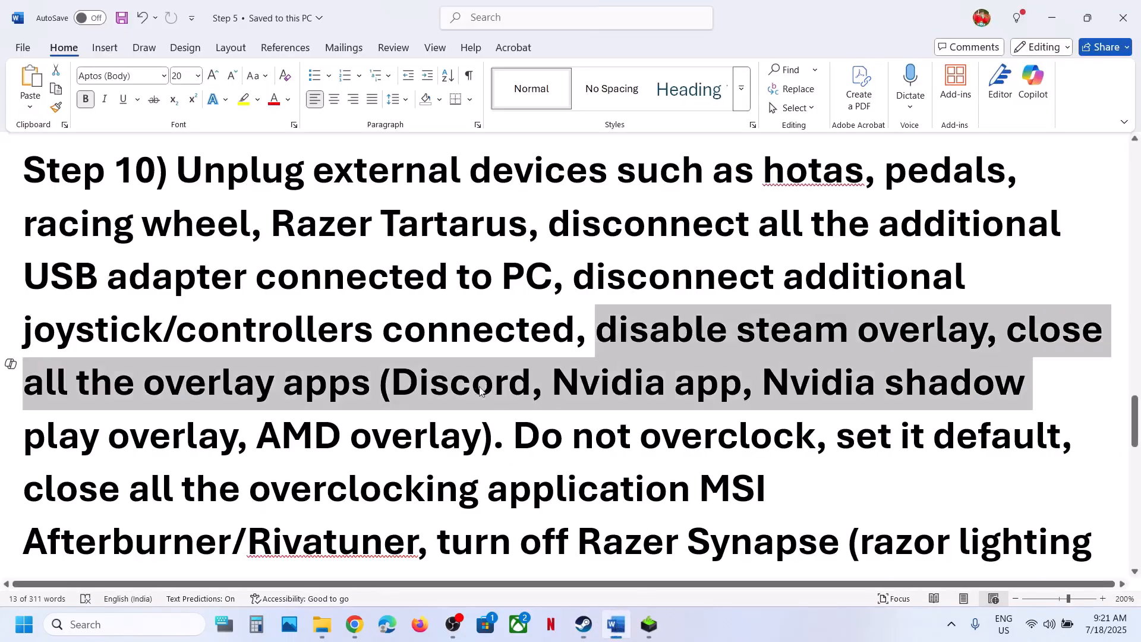
double_click(460, 382)
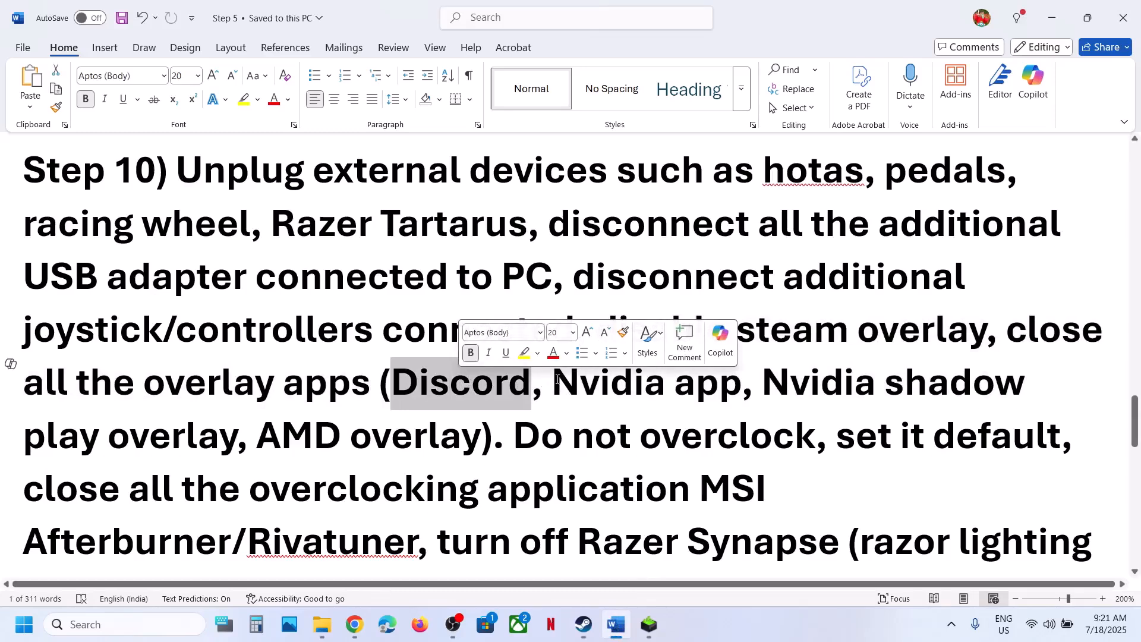
left_click_drag(556, 381, 719, 386)
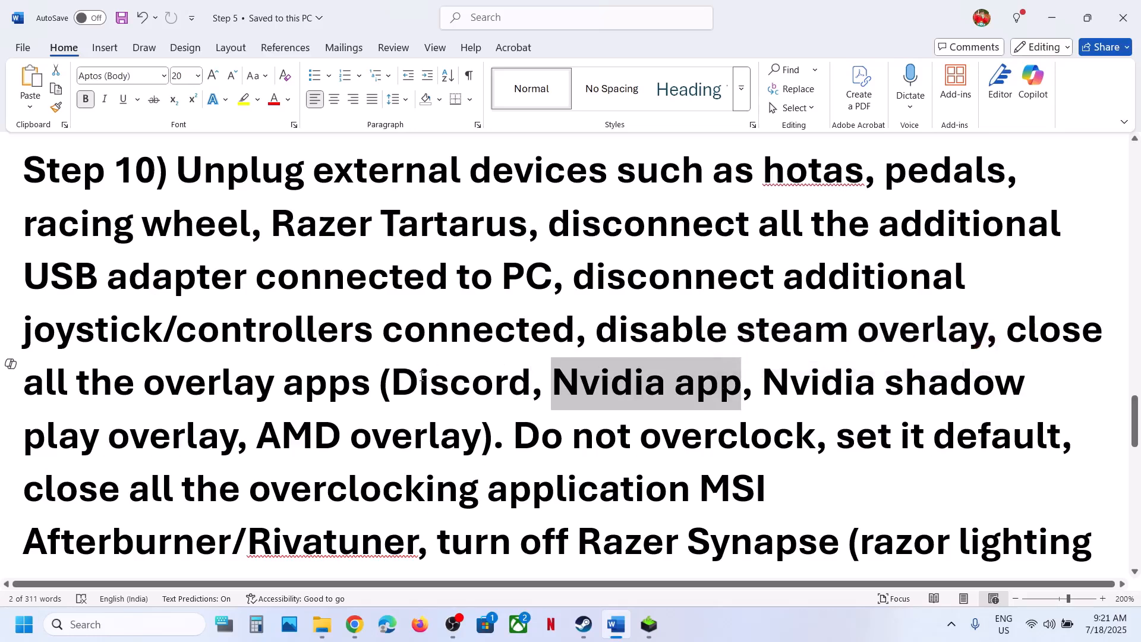
left_click_drag(1011, 332, 732, 447)
left_click(526, 440)
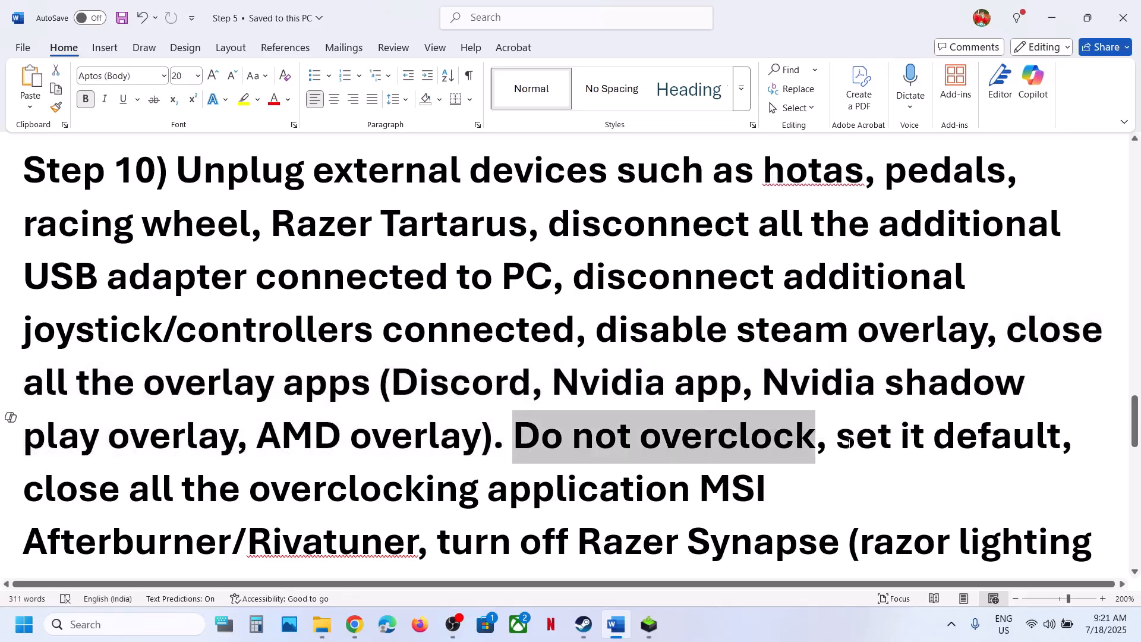
left_click_drag(837, 438, 1060, 439)
left_click_drag(60, 493, 416, 550)
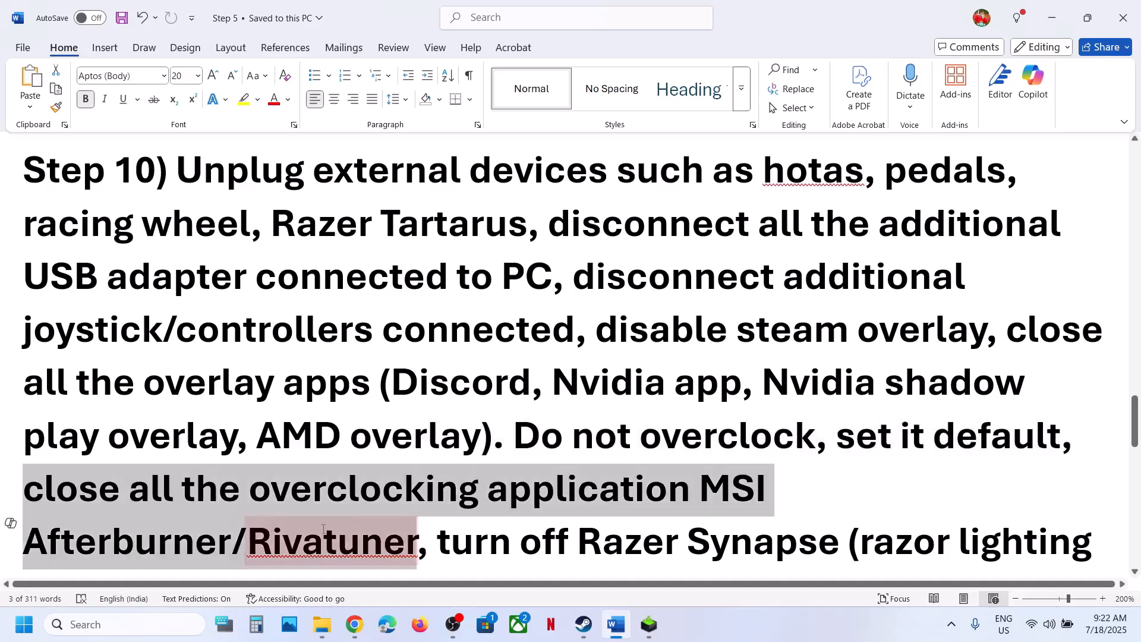
Highlight Step 10's advice on lighting software, third-party services and undervolting, and go on to Step 11
scroll(411, 500, "down", 1)
scroll(411, 500, "down", 1)
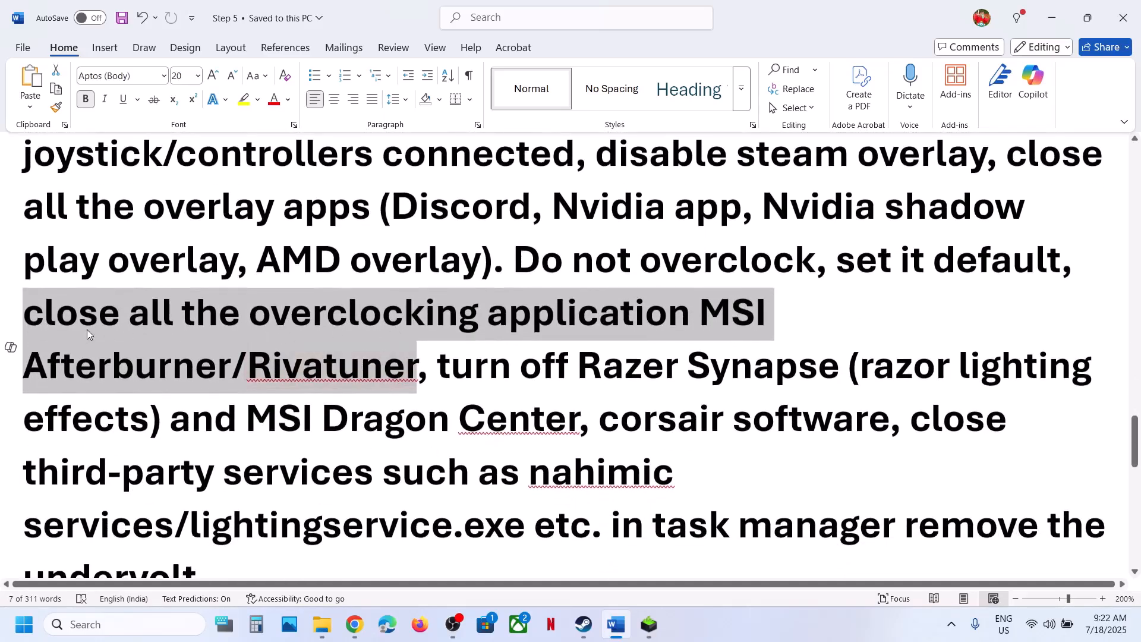
left_click_drag(443, 361, 822, 518)
scroll(821, 518, "down", 2)
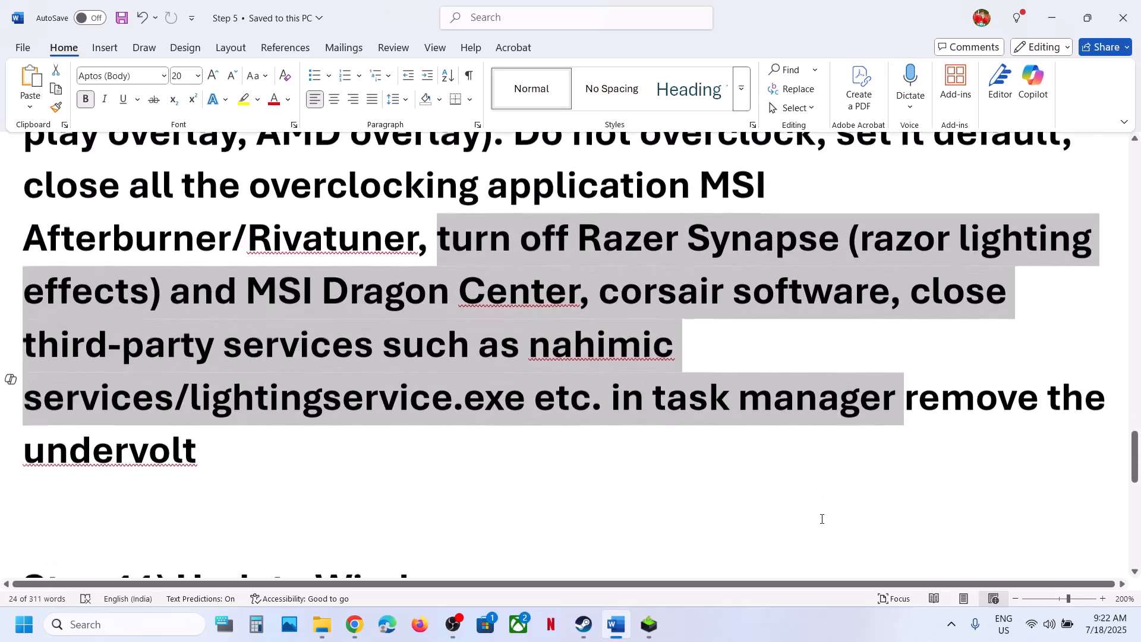
left_click_drag(921, 399, 953, 437)
left_click(499, 493)
scroll(499, 491, "down", 3)
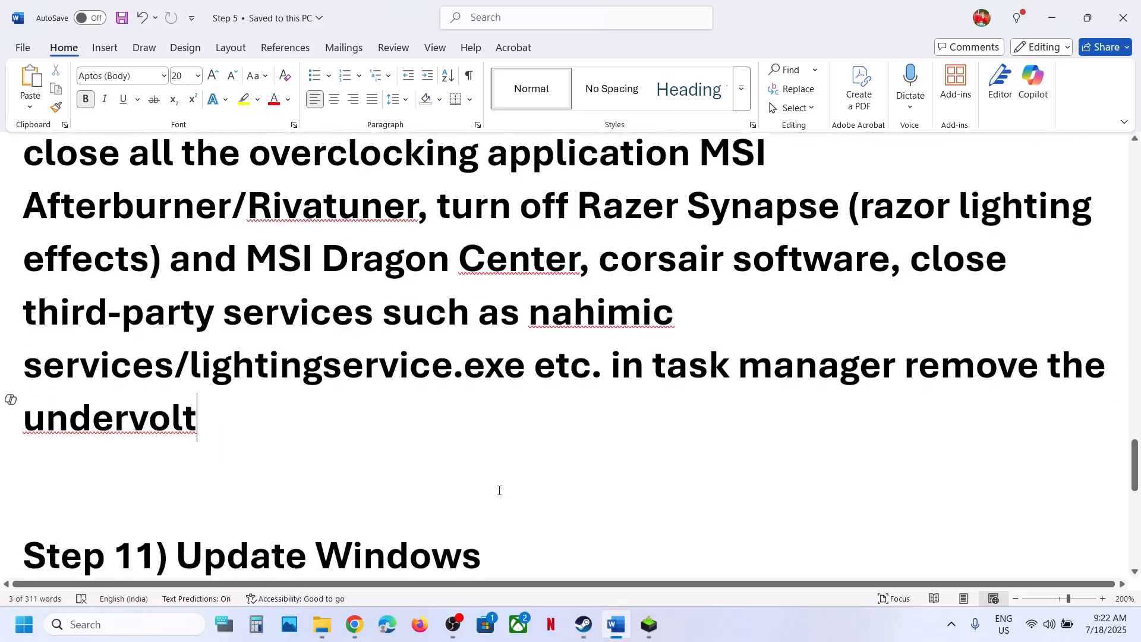
Open Windows Update in the Windows Settings and check for updates, as Step 11 advises
scroll(499, 491, "up", 1)
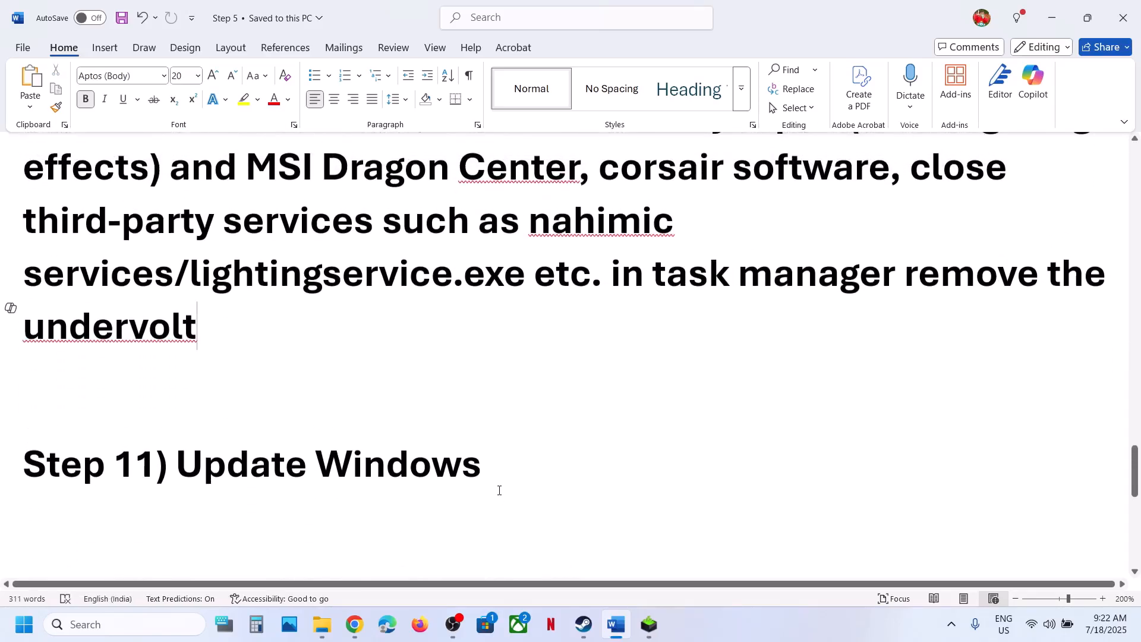
key("super+i")
left_click(110, 498)
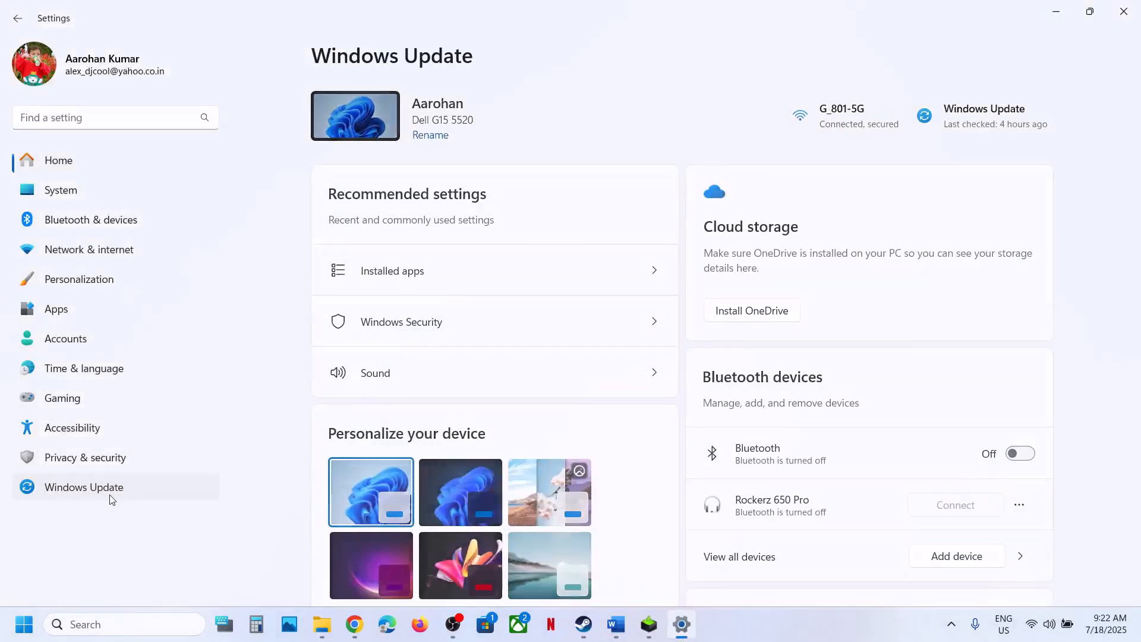
left_click(978, 129)
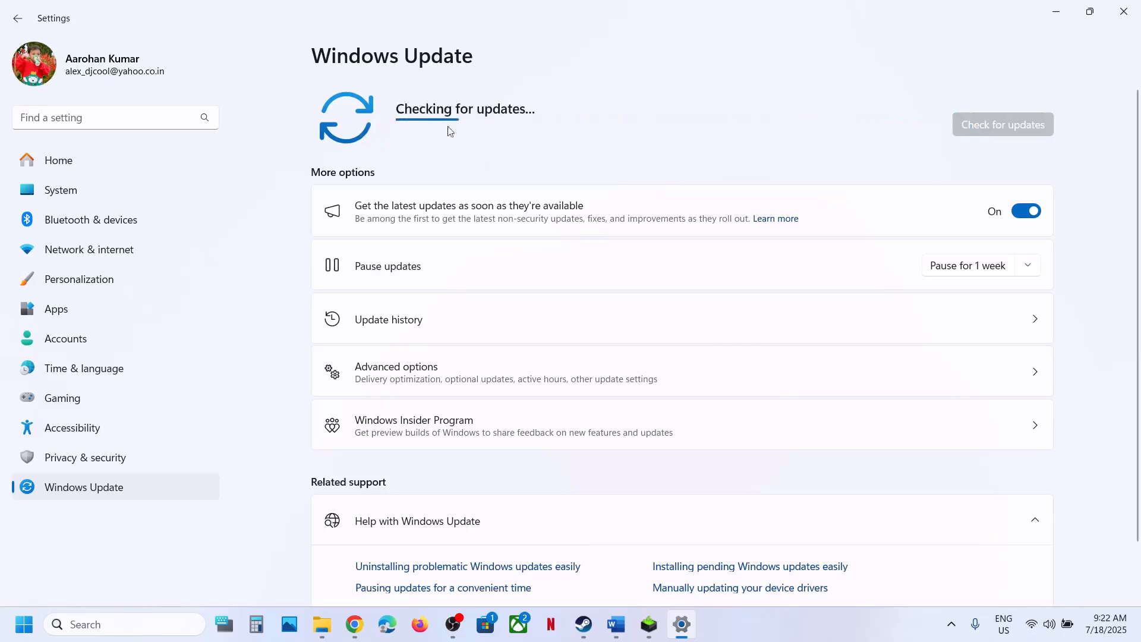
Show the Restart option among the Windows power options and return to the Word document
key("super")
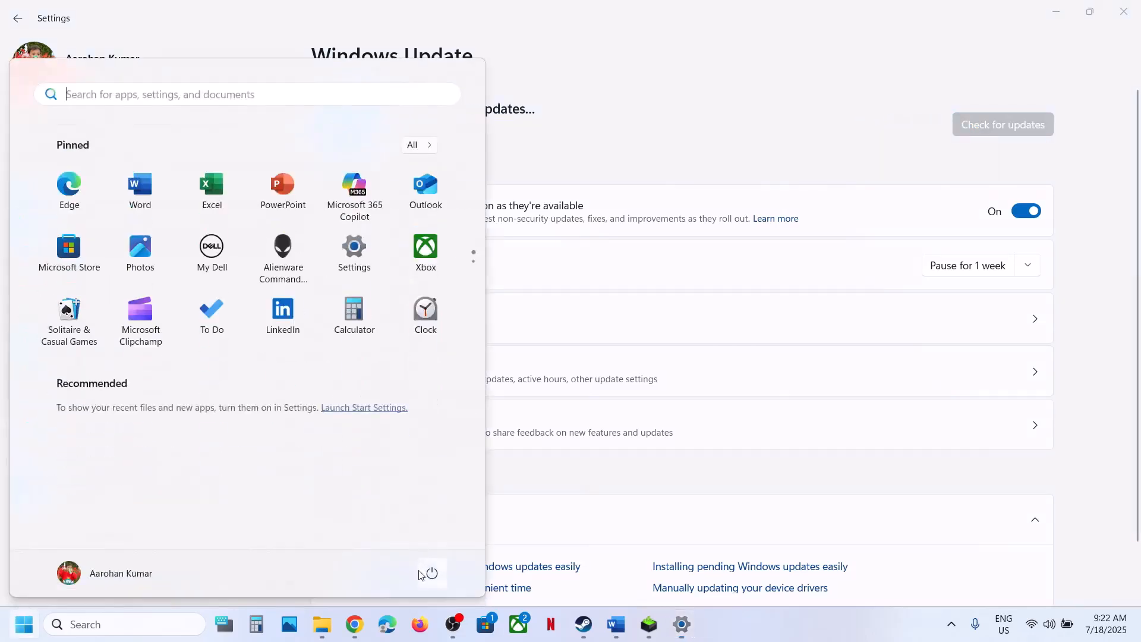
left_click(432, 573)
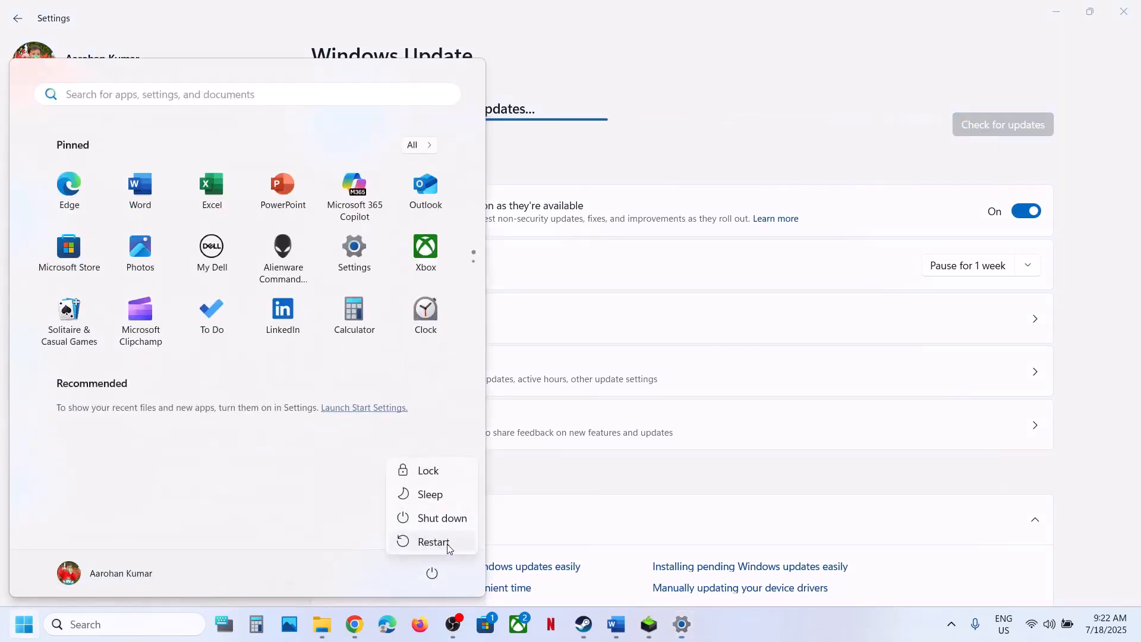
left_click(583, 624)
left_click(616, 624)
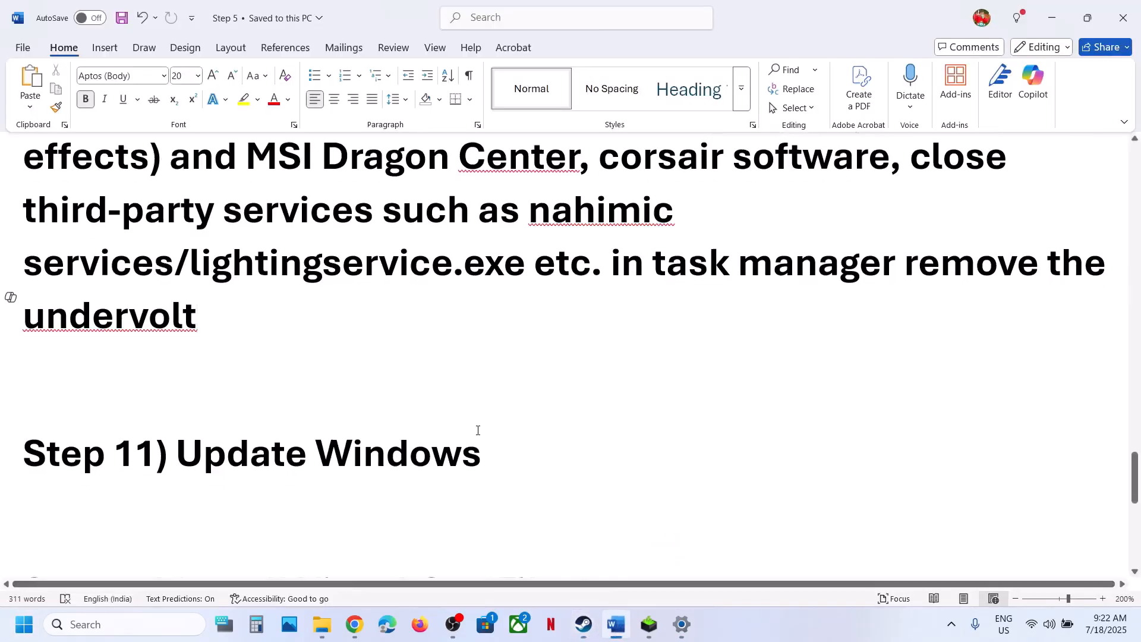
Copy the Visual C++ download link from Step 12 and open it in a new Chrome tab
scroll(477, 430, "down", 4)
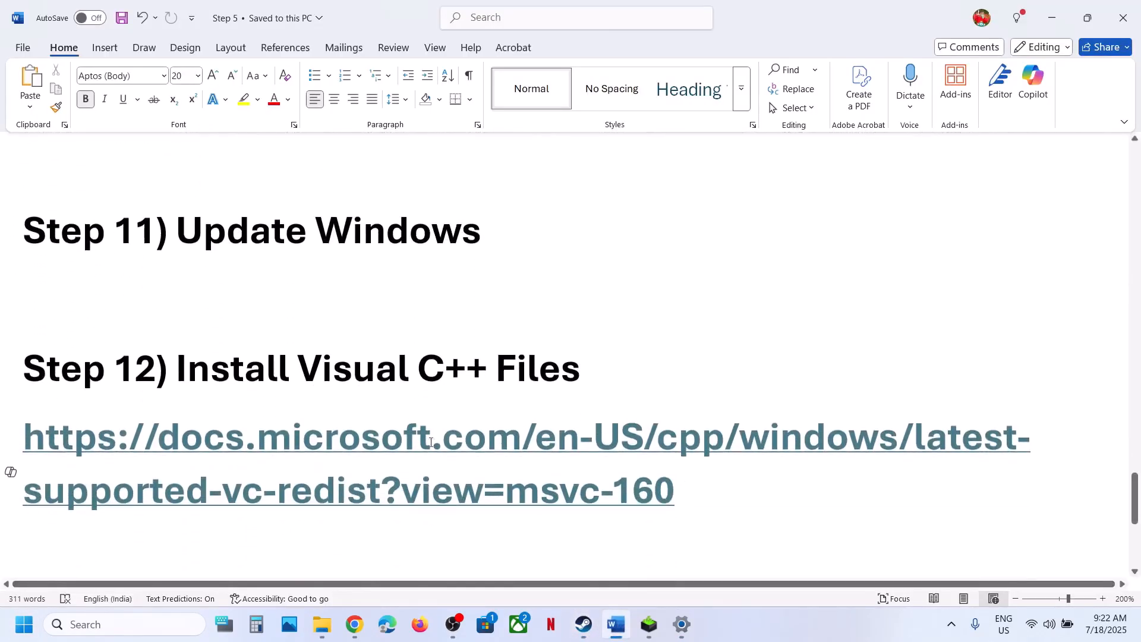
triple_click(432, 442)
key("ctrl+c")
left_click(353, 623)
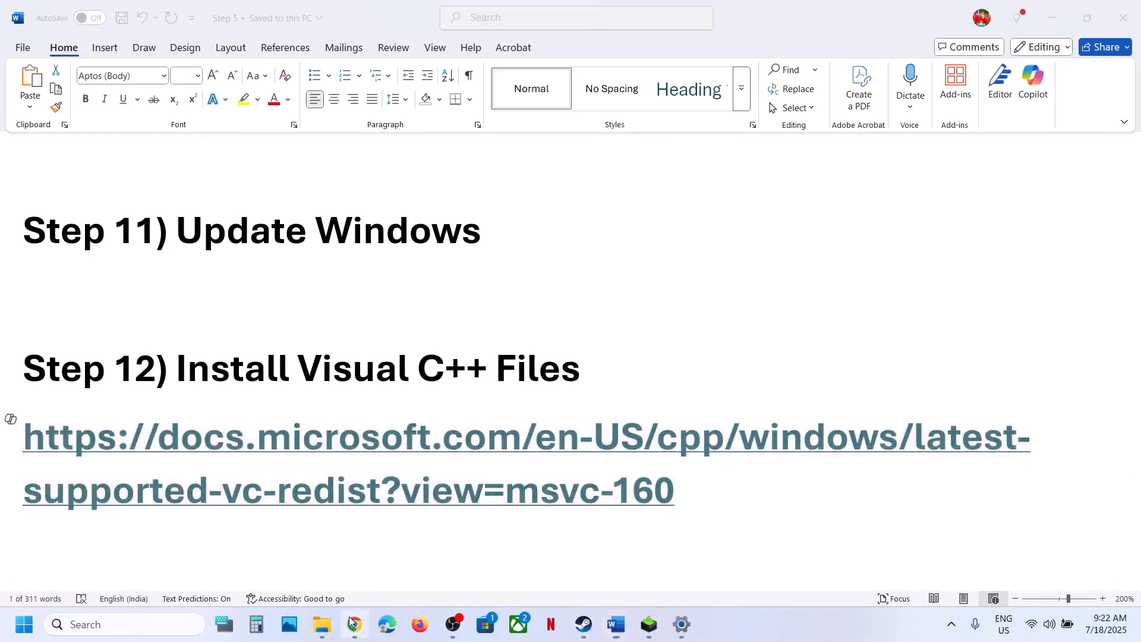
left_click(218, 15)
key("ctrl+v")
key("Return")
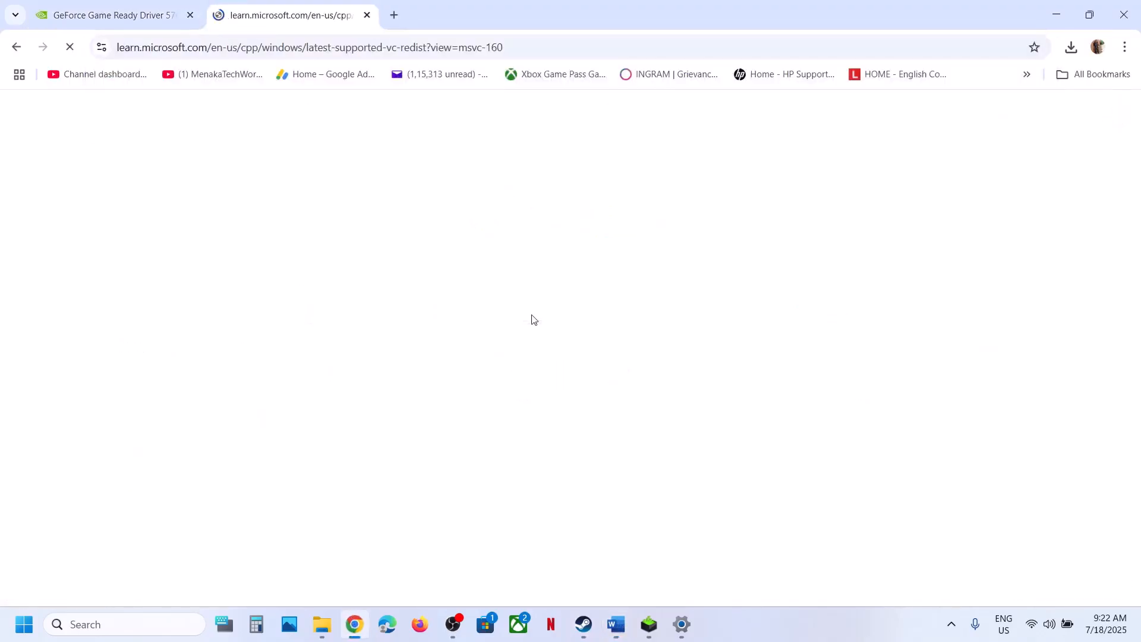
Download the X64 and X86 Visual C++ redistributables and start a Repair of the x64 package with administrator permission
scroll(532, 315, "down", 8)
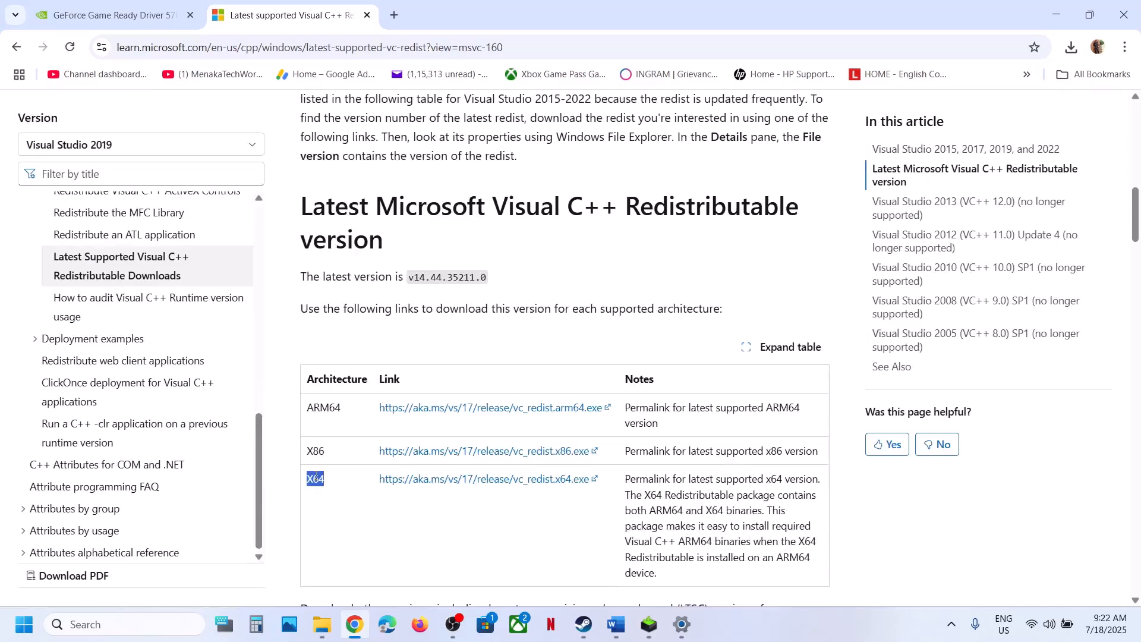
left_click(419, 452)
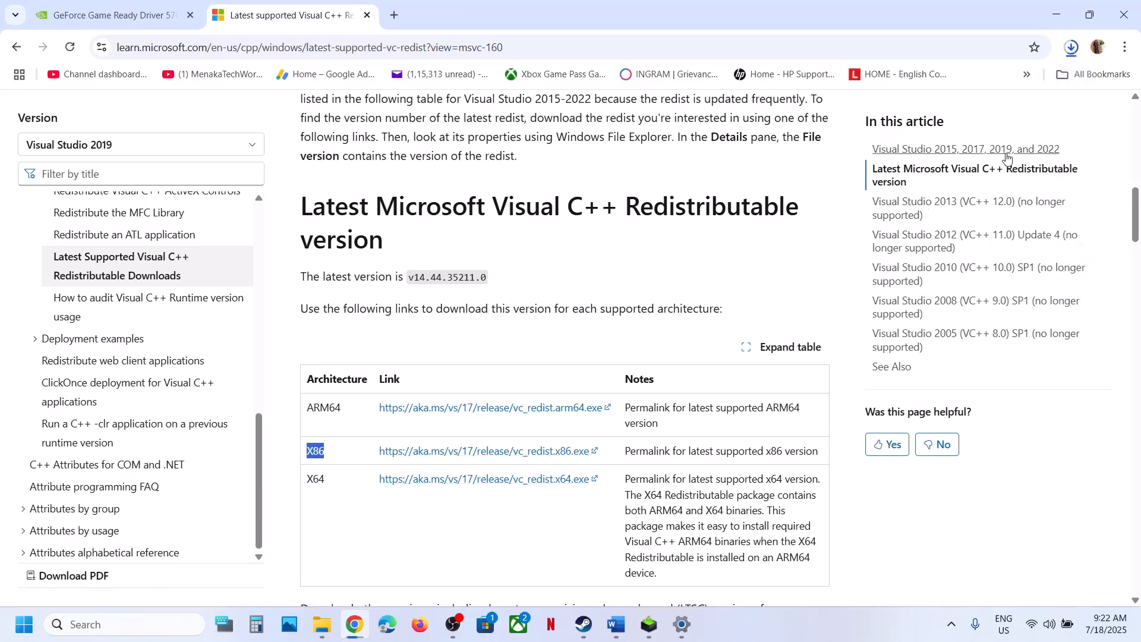
left_click(1071, 48)
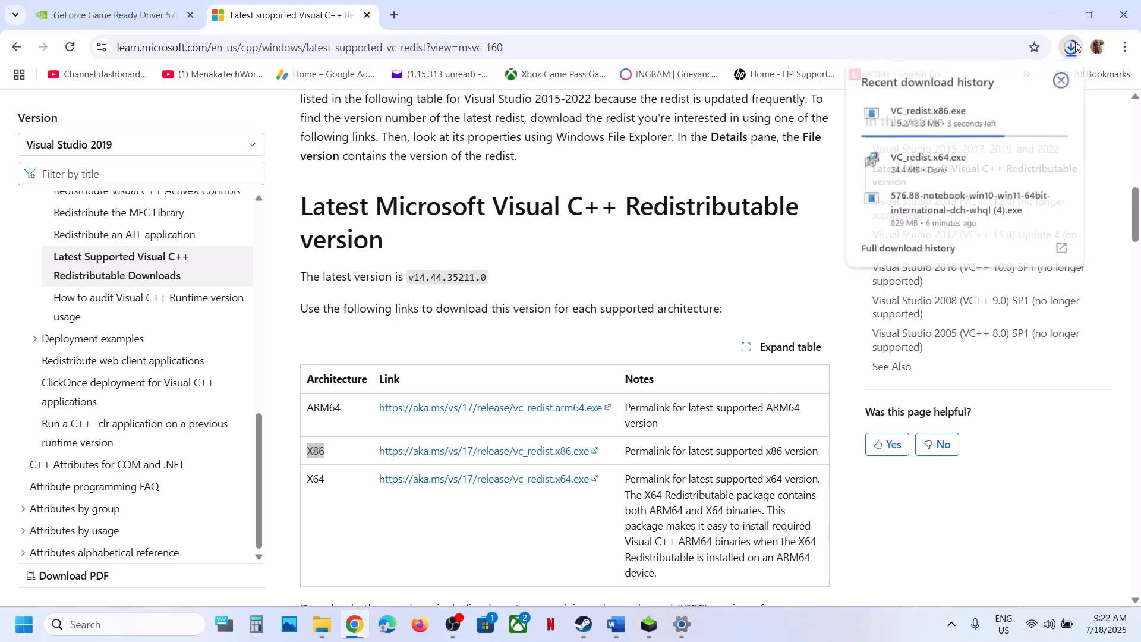
left_click(942, 168)
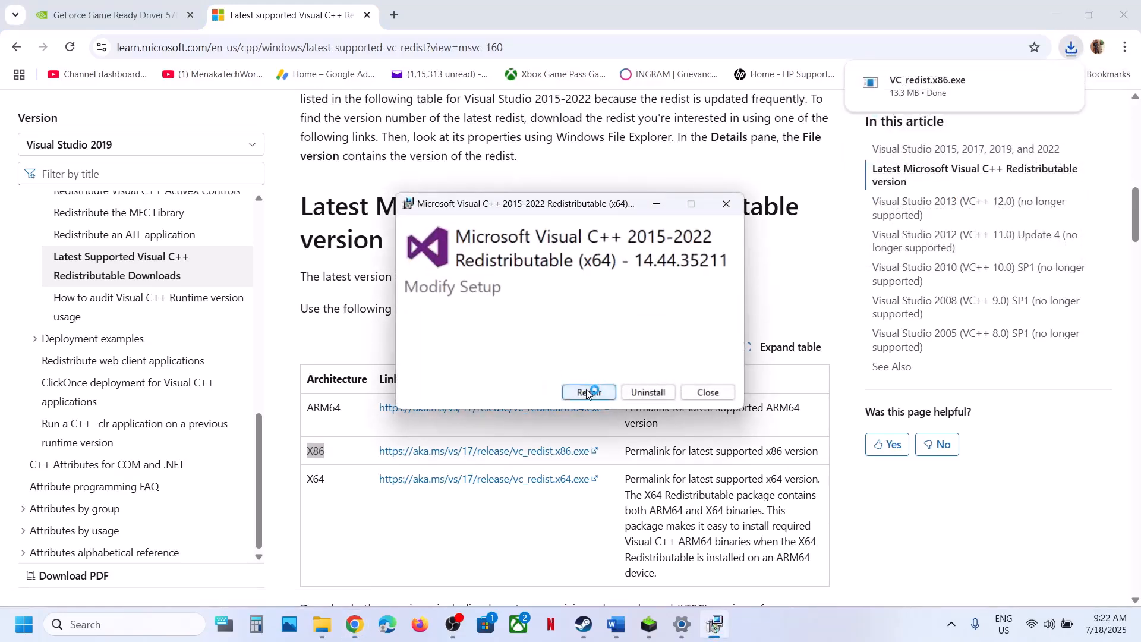
left_click(587, 392)
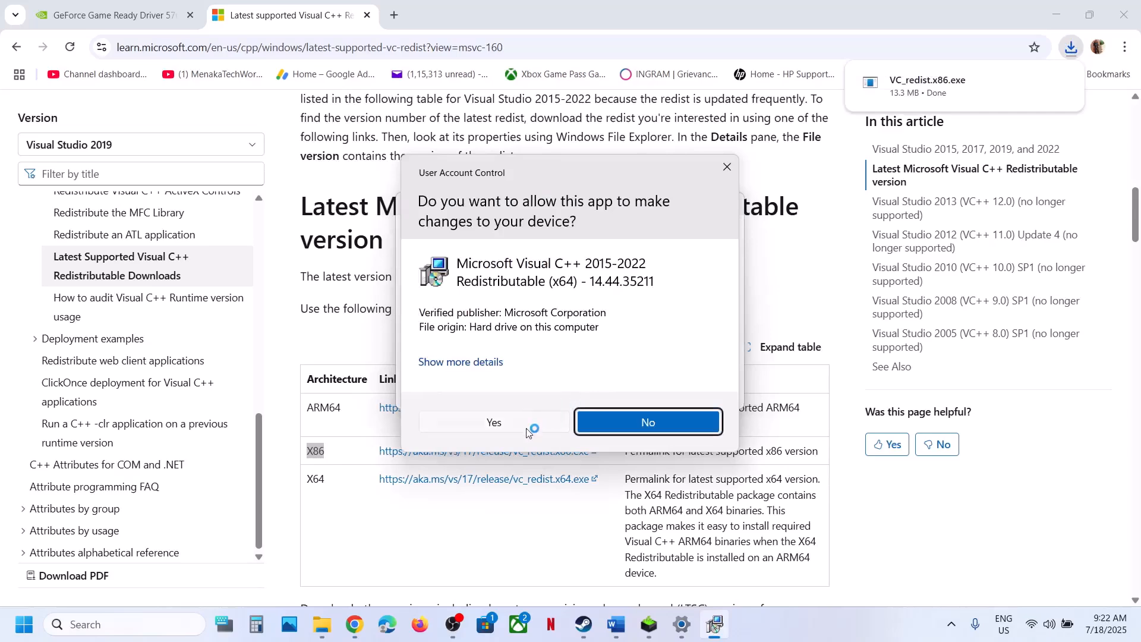
left_click(527, 429)
Repair the x86 Visual C++ redistributable with administrator permission and close both setup windows
left_click(967, 90)
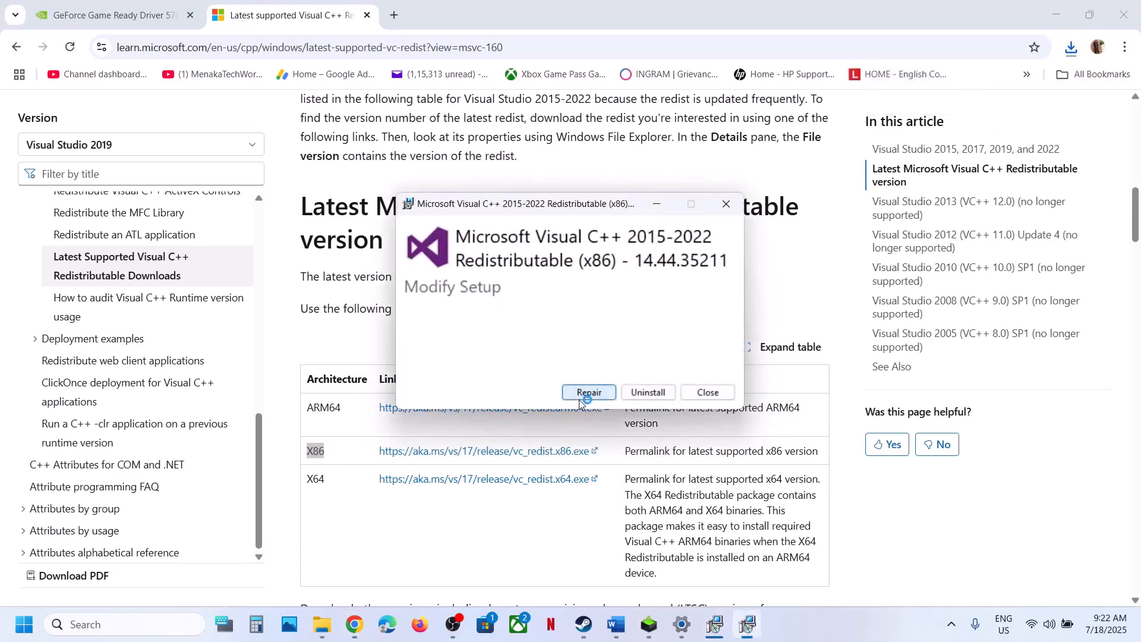
left_click(579, 398)
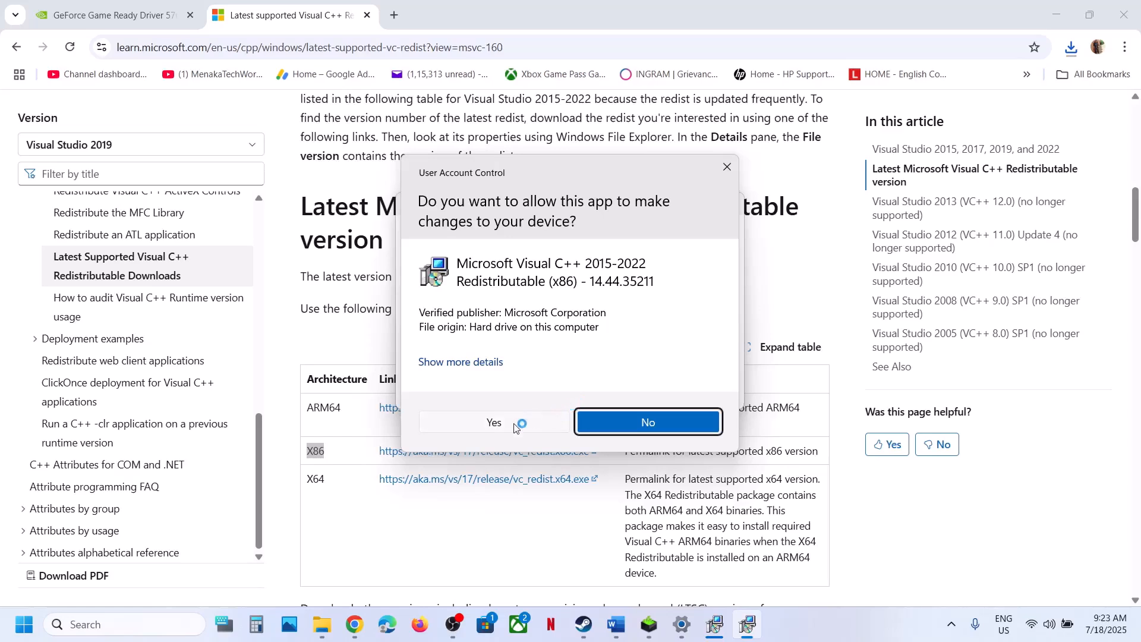
left_click(514, 428)
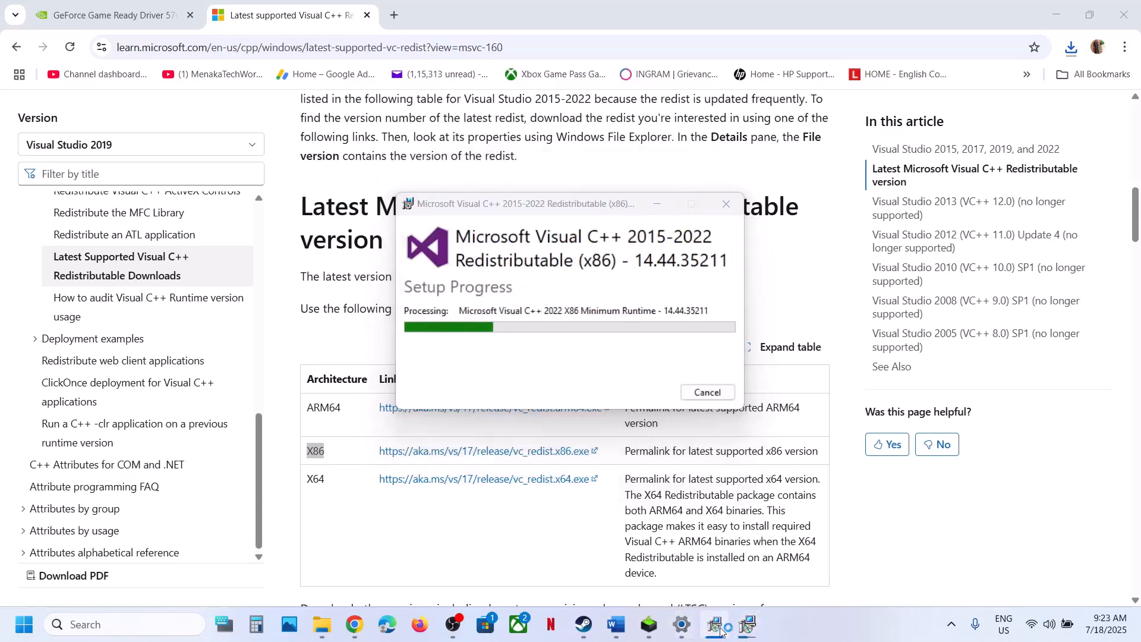
left_click(720, 631)
left_click_drag(600, 211, 908, 204)
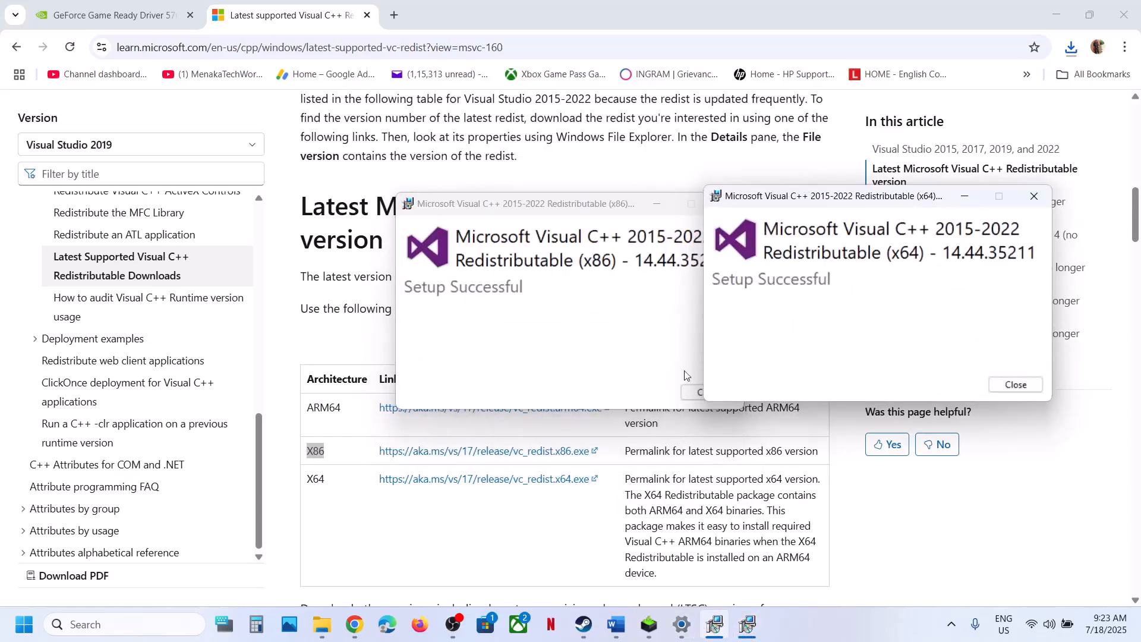
left_click(693, 393)
left_click(1015, 384)
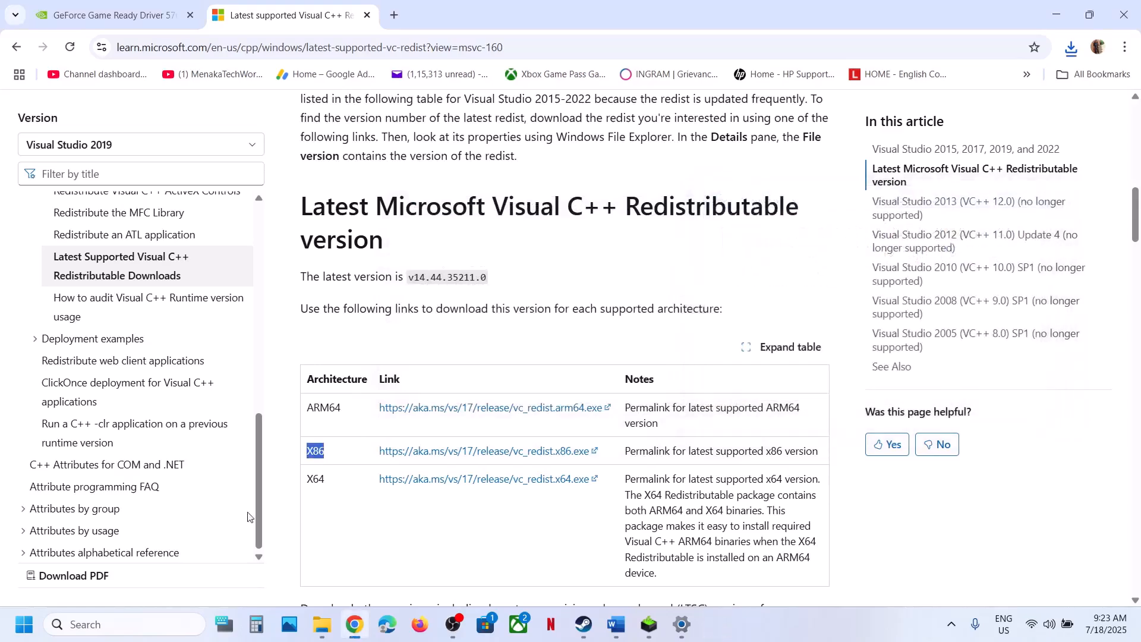
Look at the Windows power options for restarting after the Visual C++ repairs, and switch back to Word
left_click(24, 624)
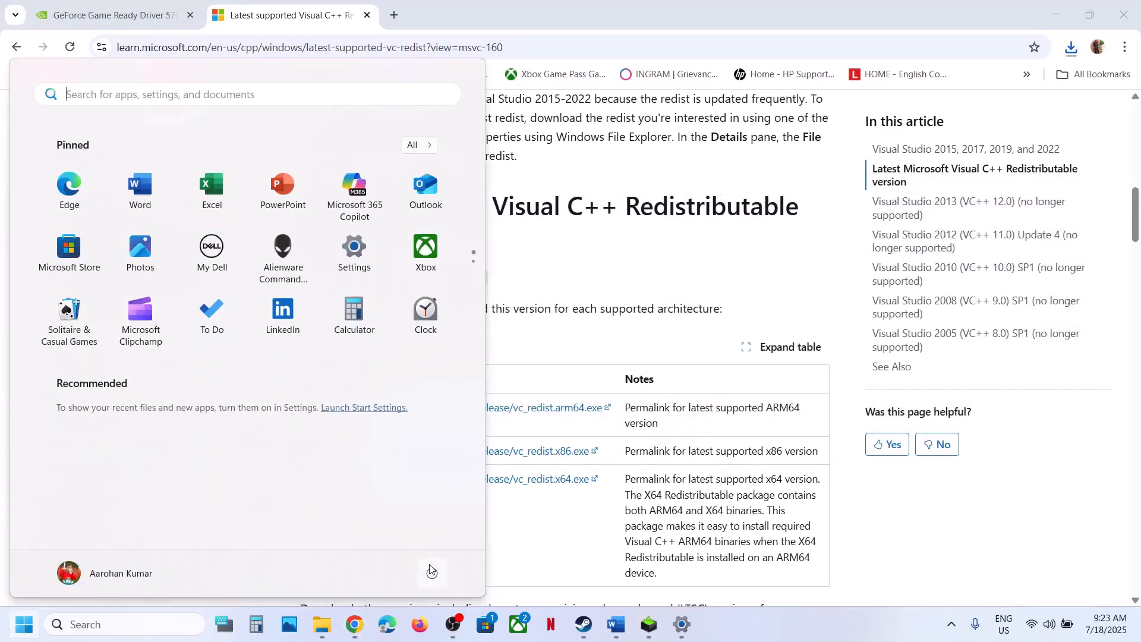
left_click(432, 571)
left_click(584, 624)
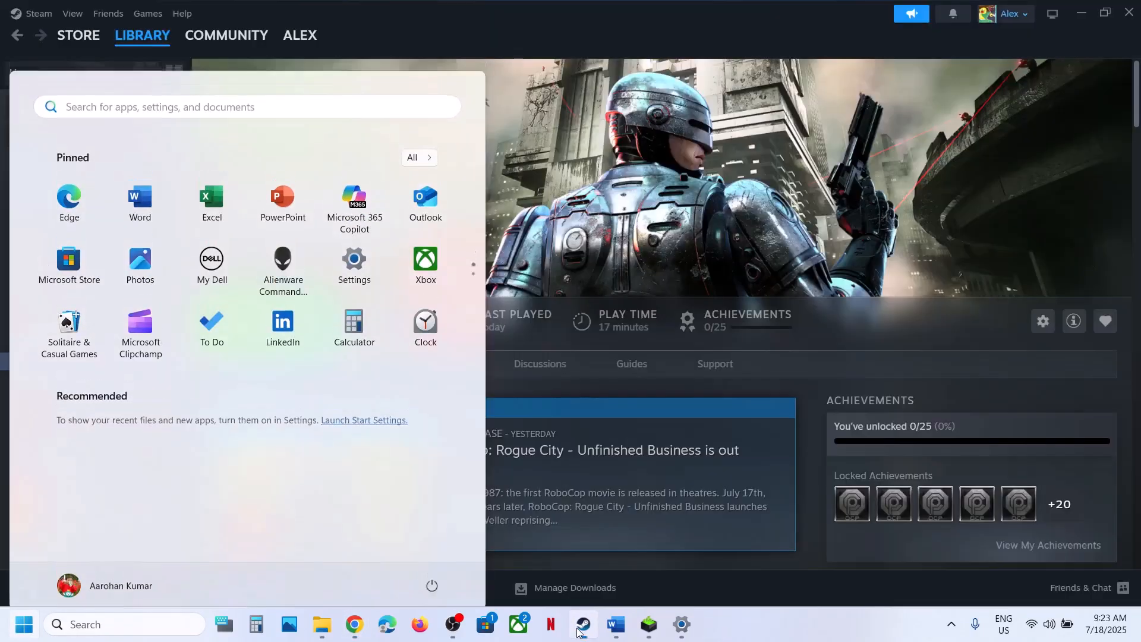
left_click(616, 624)
Highlight "Update BIOS" in Step 13 and check the laptop's battery charge in the quick settings
scroll(531, 433, "down", 5)
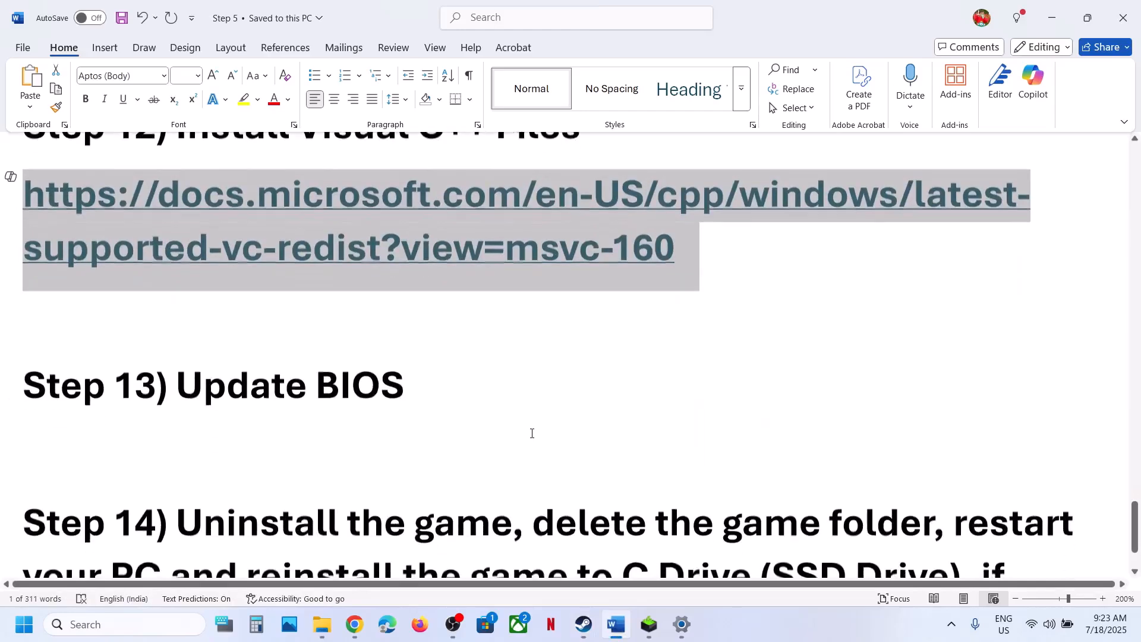
scroll(531, 434, "up", 2)
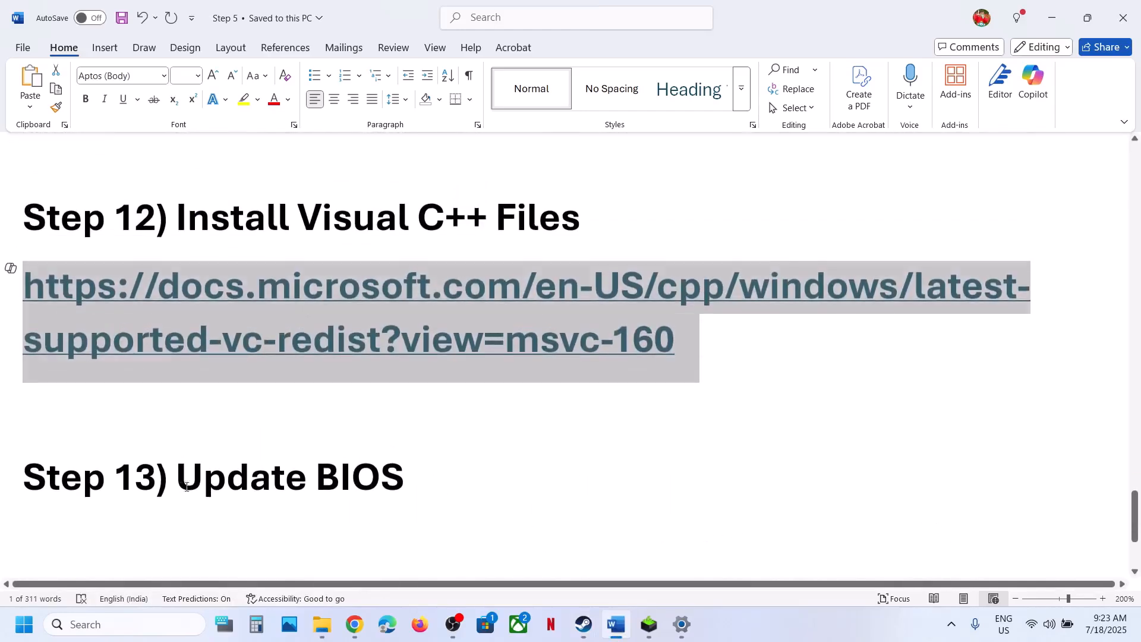
left_click_drag(186, 486, 435, 475)
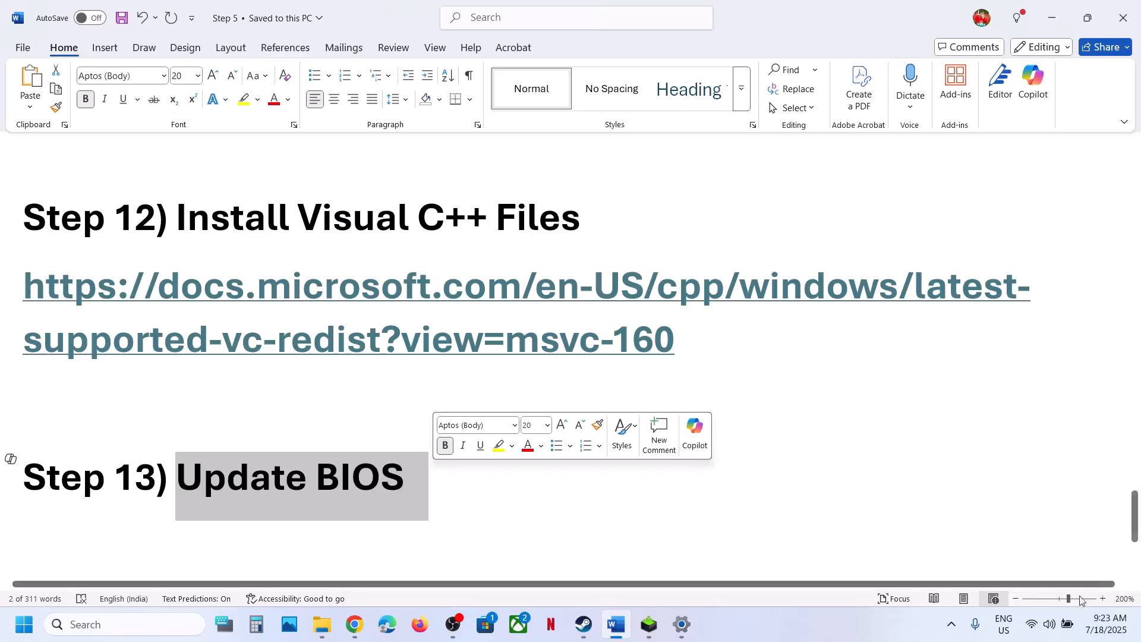
left_click(1074, 634)
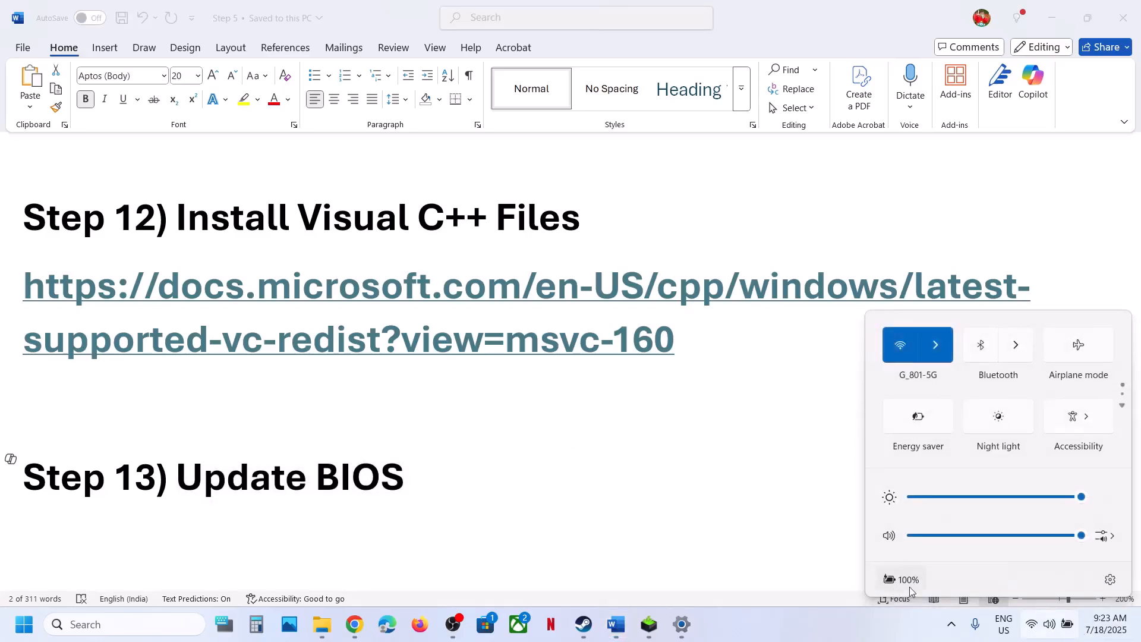
mouse_move(906, 588)
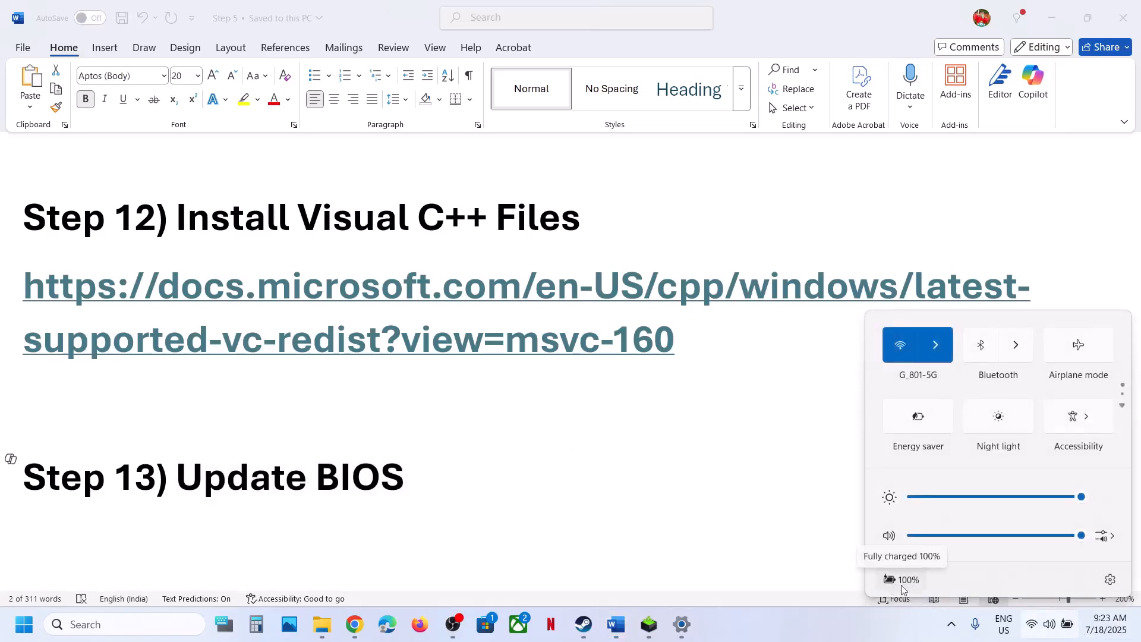
left_click(489, 461)
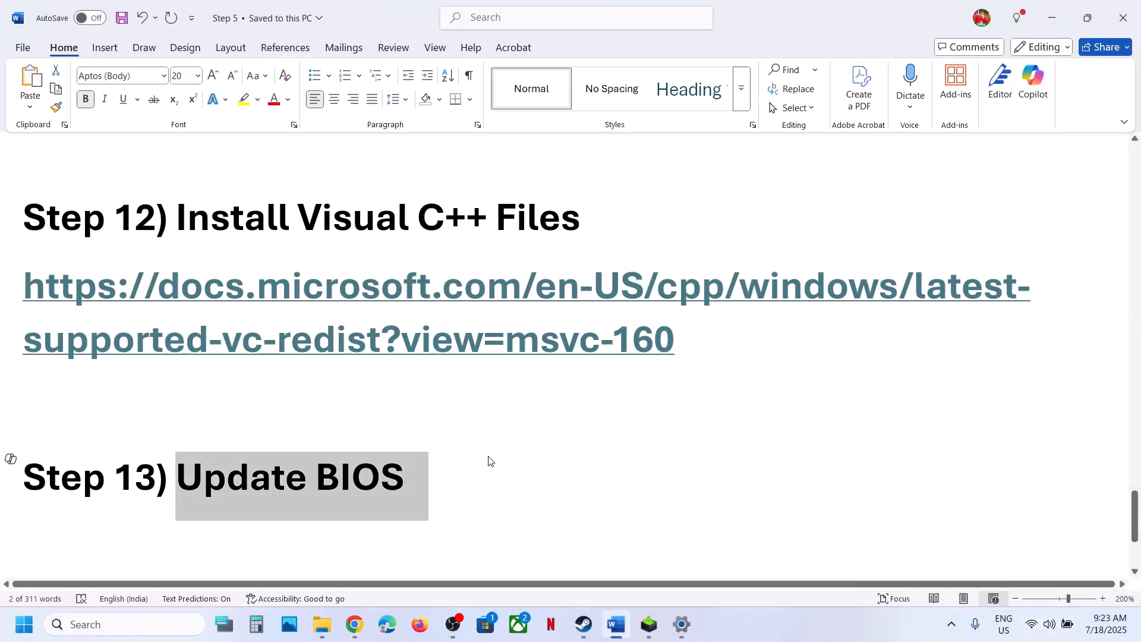
Highlight Step 14's uninstall and reinstall advice and view the context options of RoboCop: Rogue City - Unfinished Business in Steam
scroll(489, 459, "down", 4)
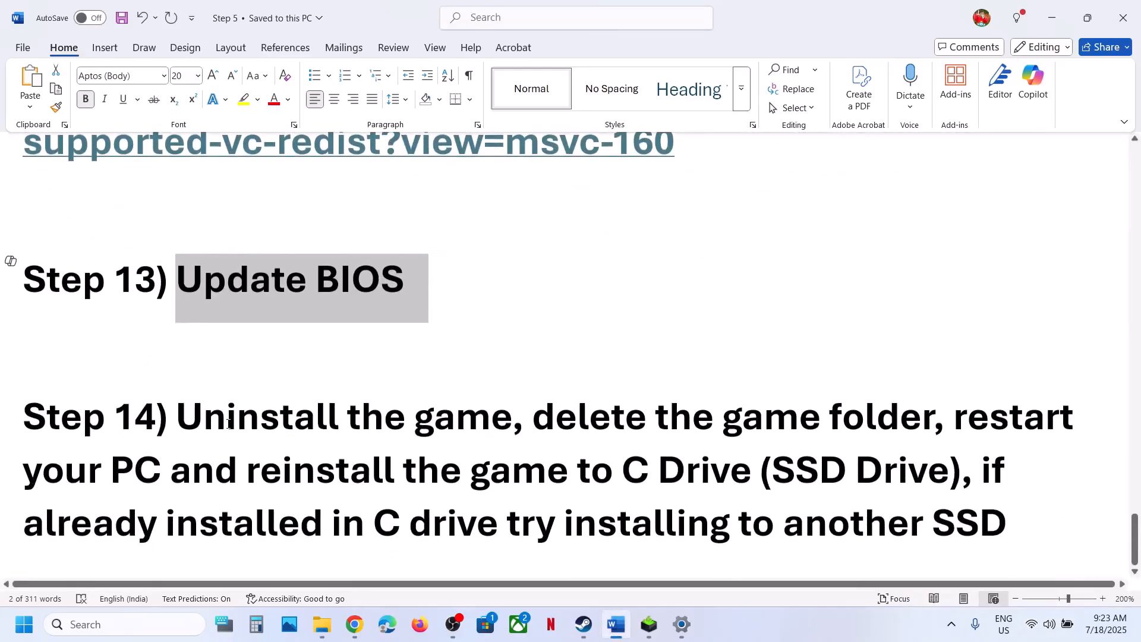
left_click_drag(228, 423, 929, 522)
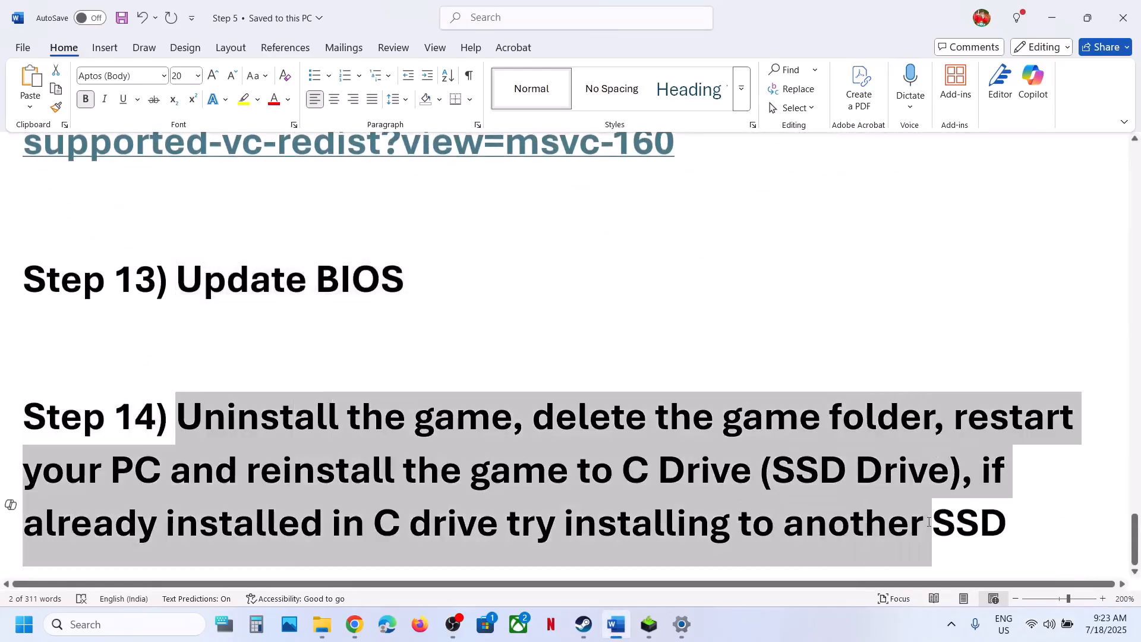
left_click(587, 633)
right_click(156, 362)
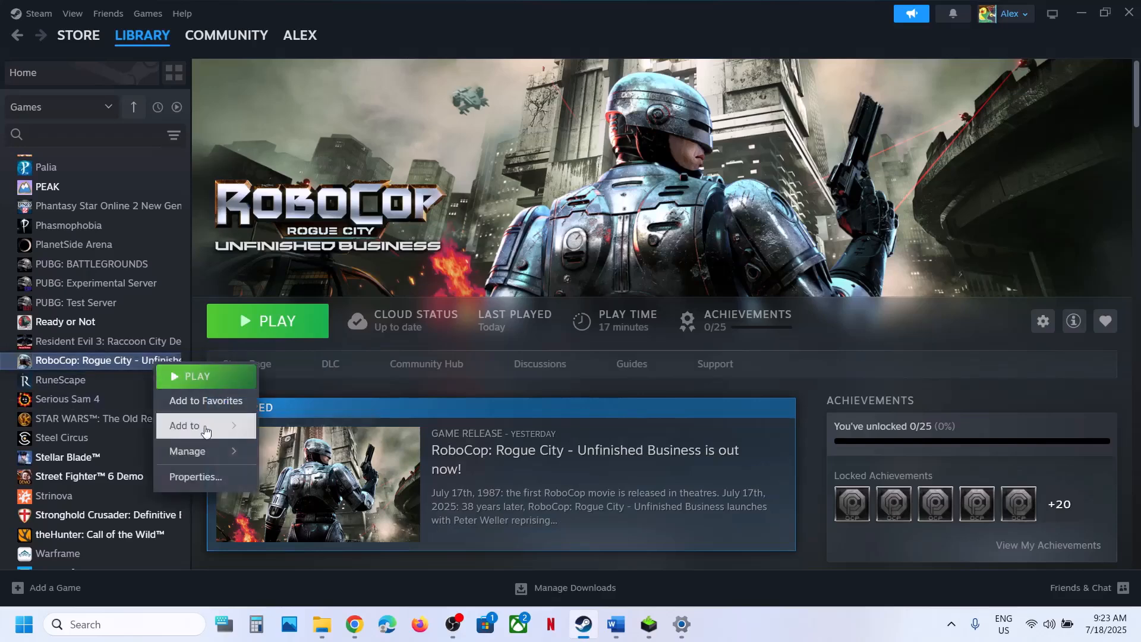
left_click(585, 291)
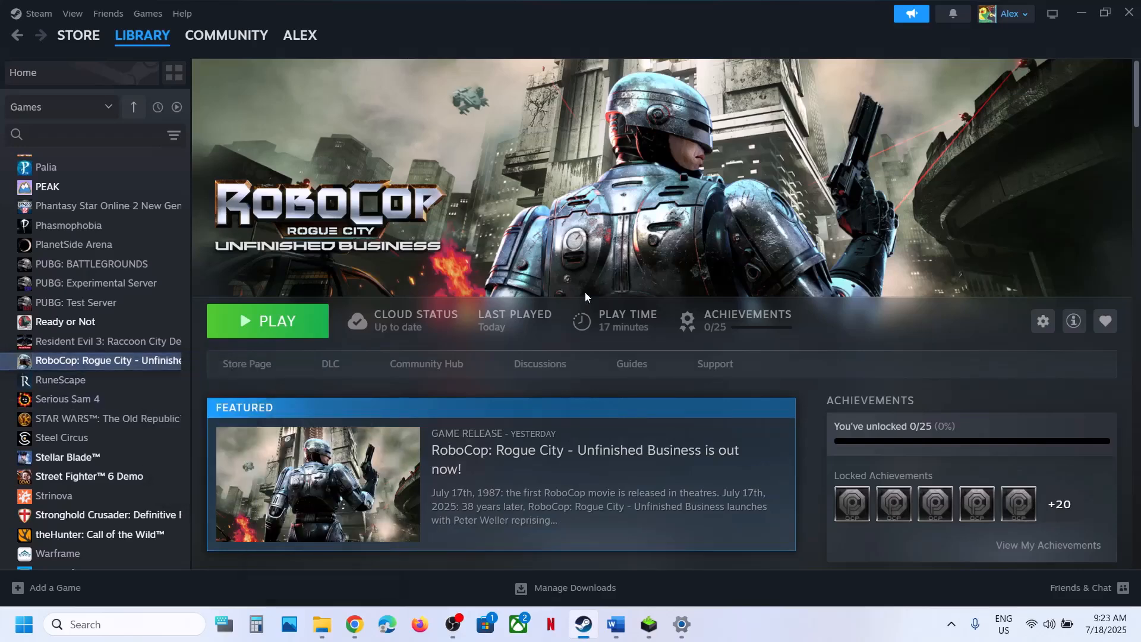
Return to Word, highlight Step 14's advice on deleting the game folder and reinstalling to C or another SSD, and switch to Steam
left_click(616, 624)
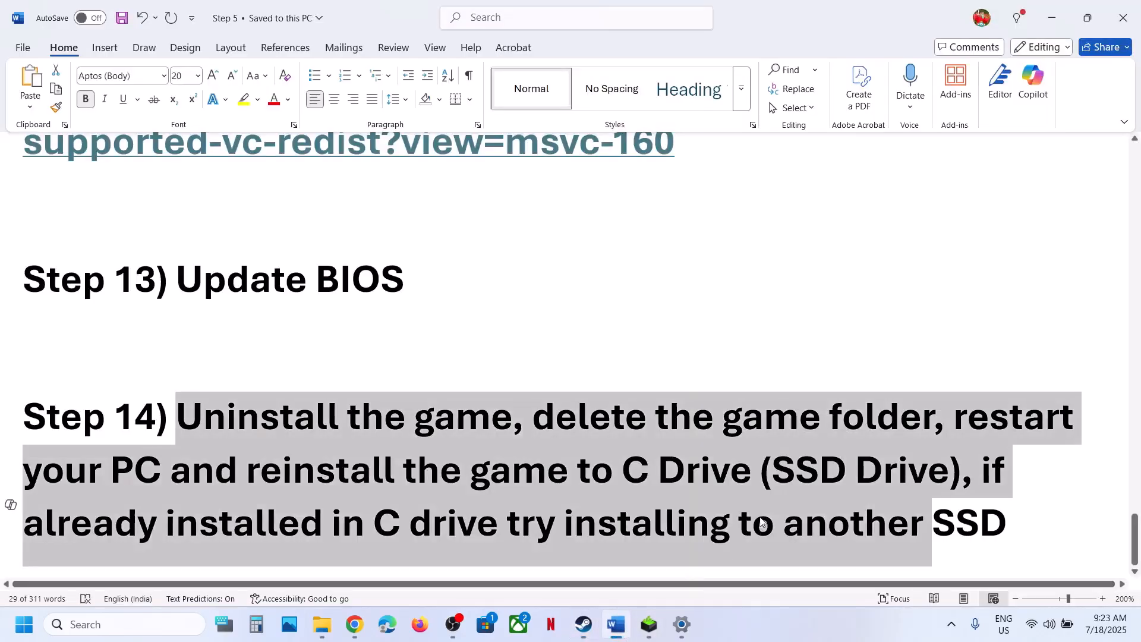
left_click(627, 502)
left_click_drag(556, 416, 751, 476)
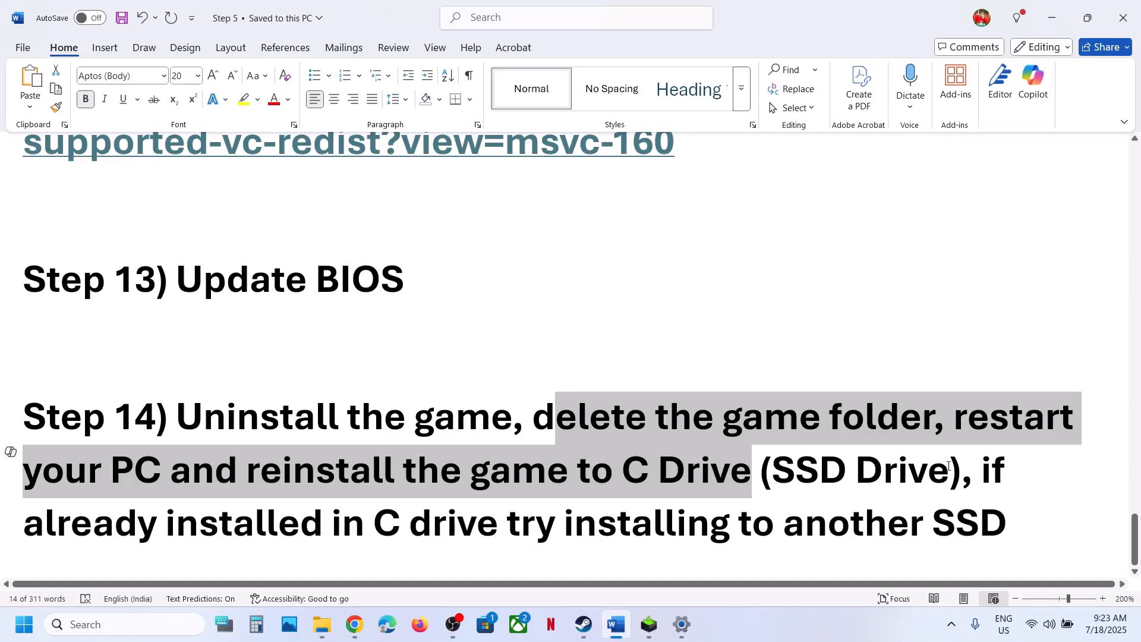
left_click_drag(975, 470, 990, 553)
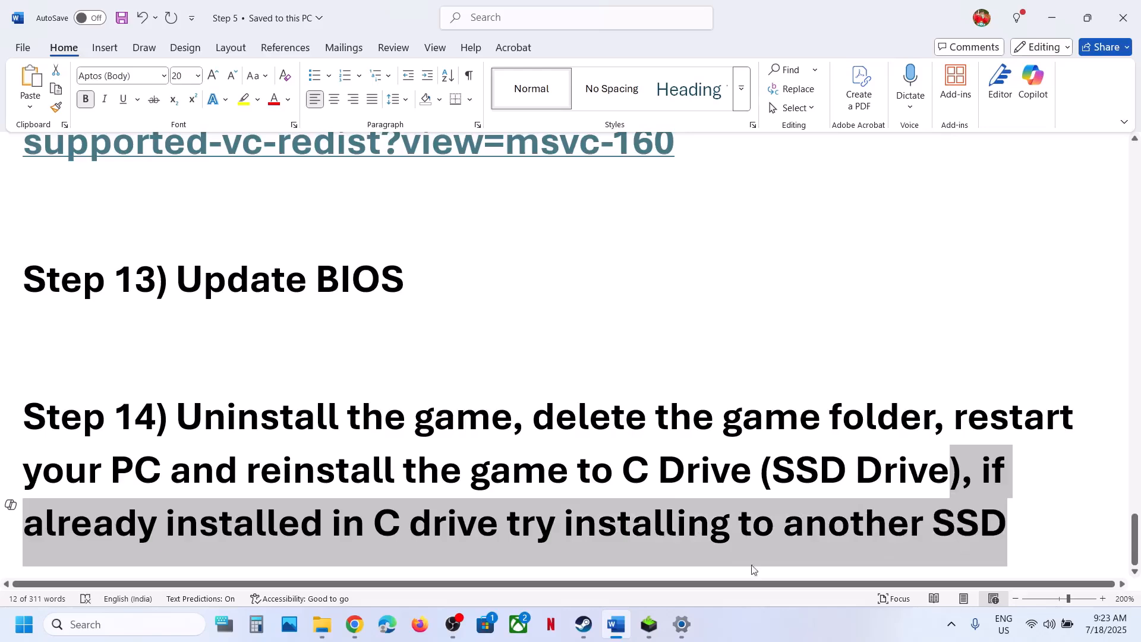
left_click(584, 623)
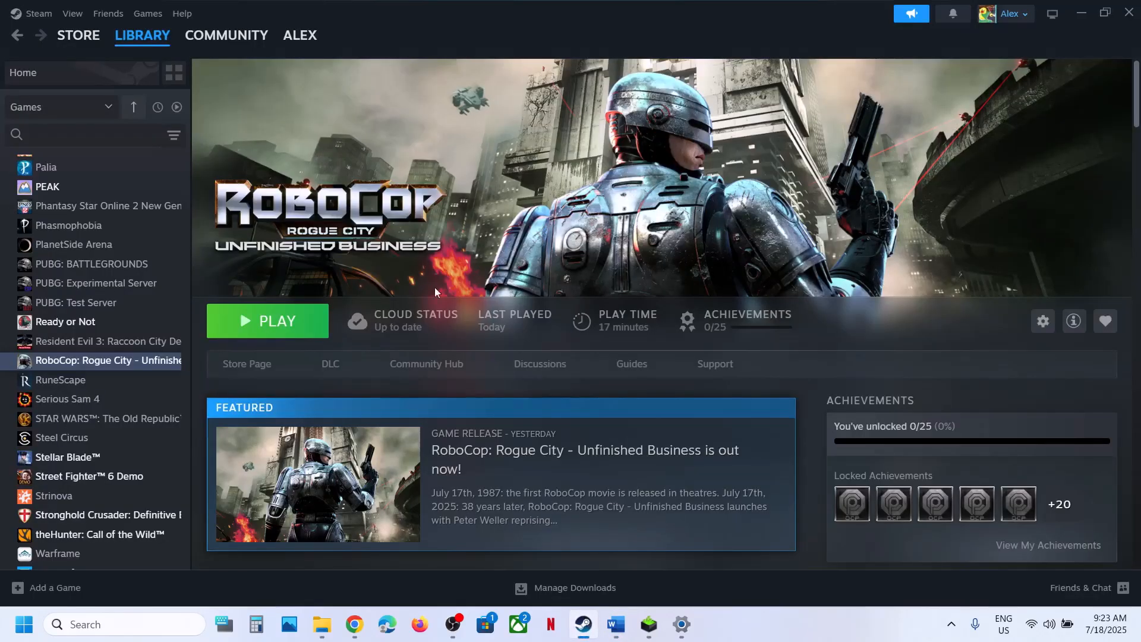